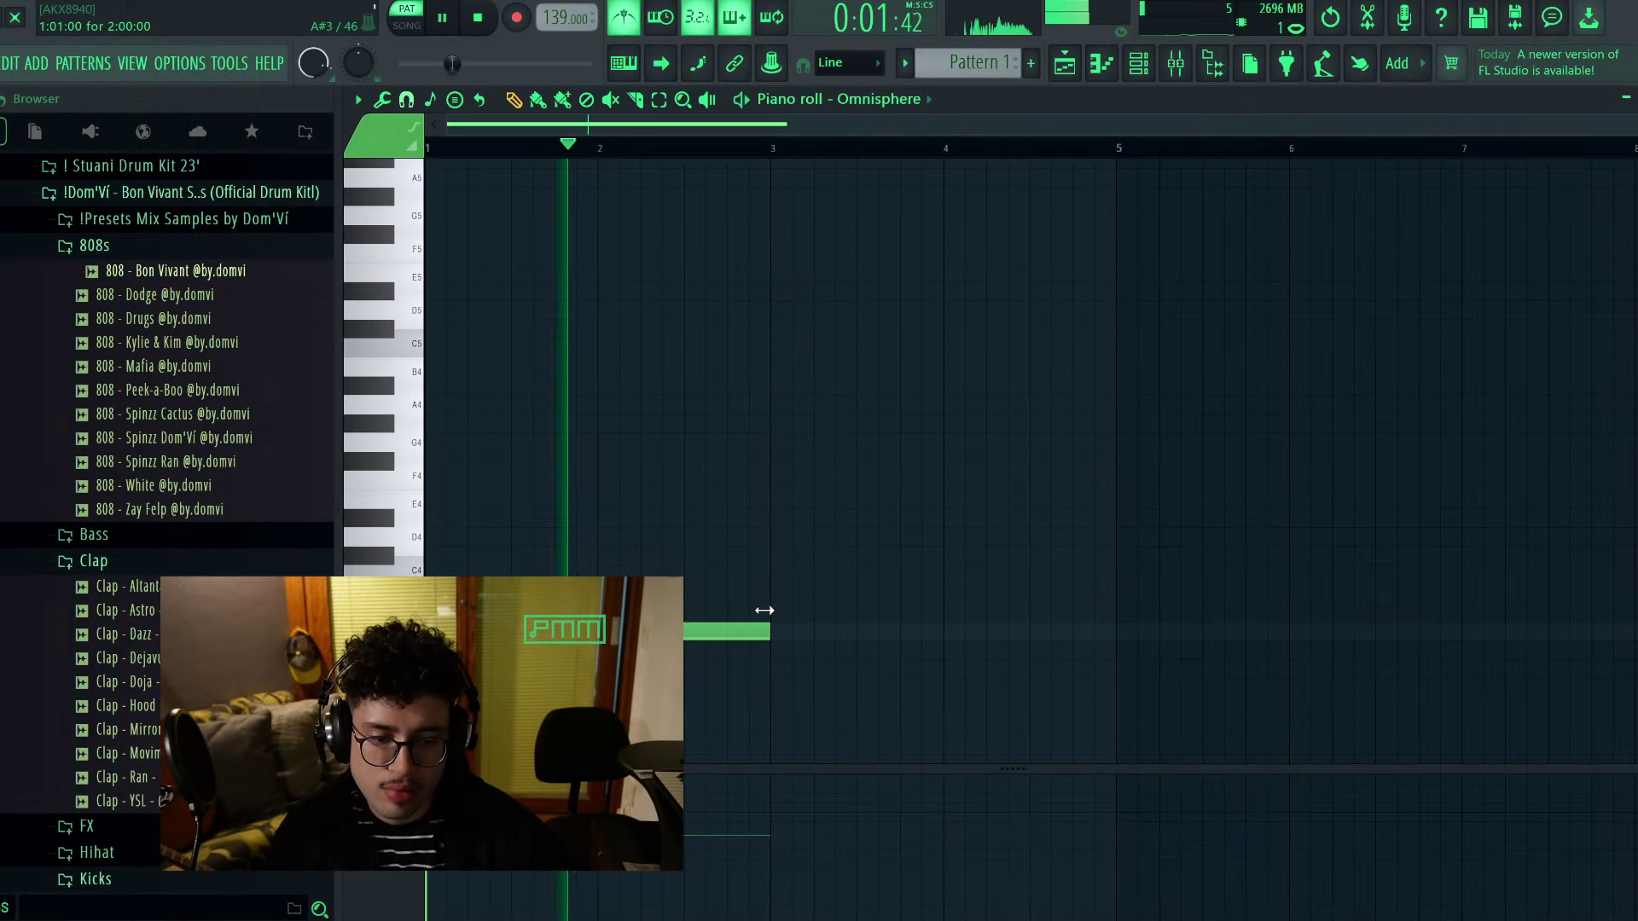
Add an F3 bass note at bar 3 and an E3 at 3:13, trimming the E3 to end at bar 5
scroll(764, 612, down, 3)
drag(778, 638, 814, 664)
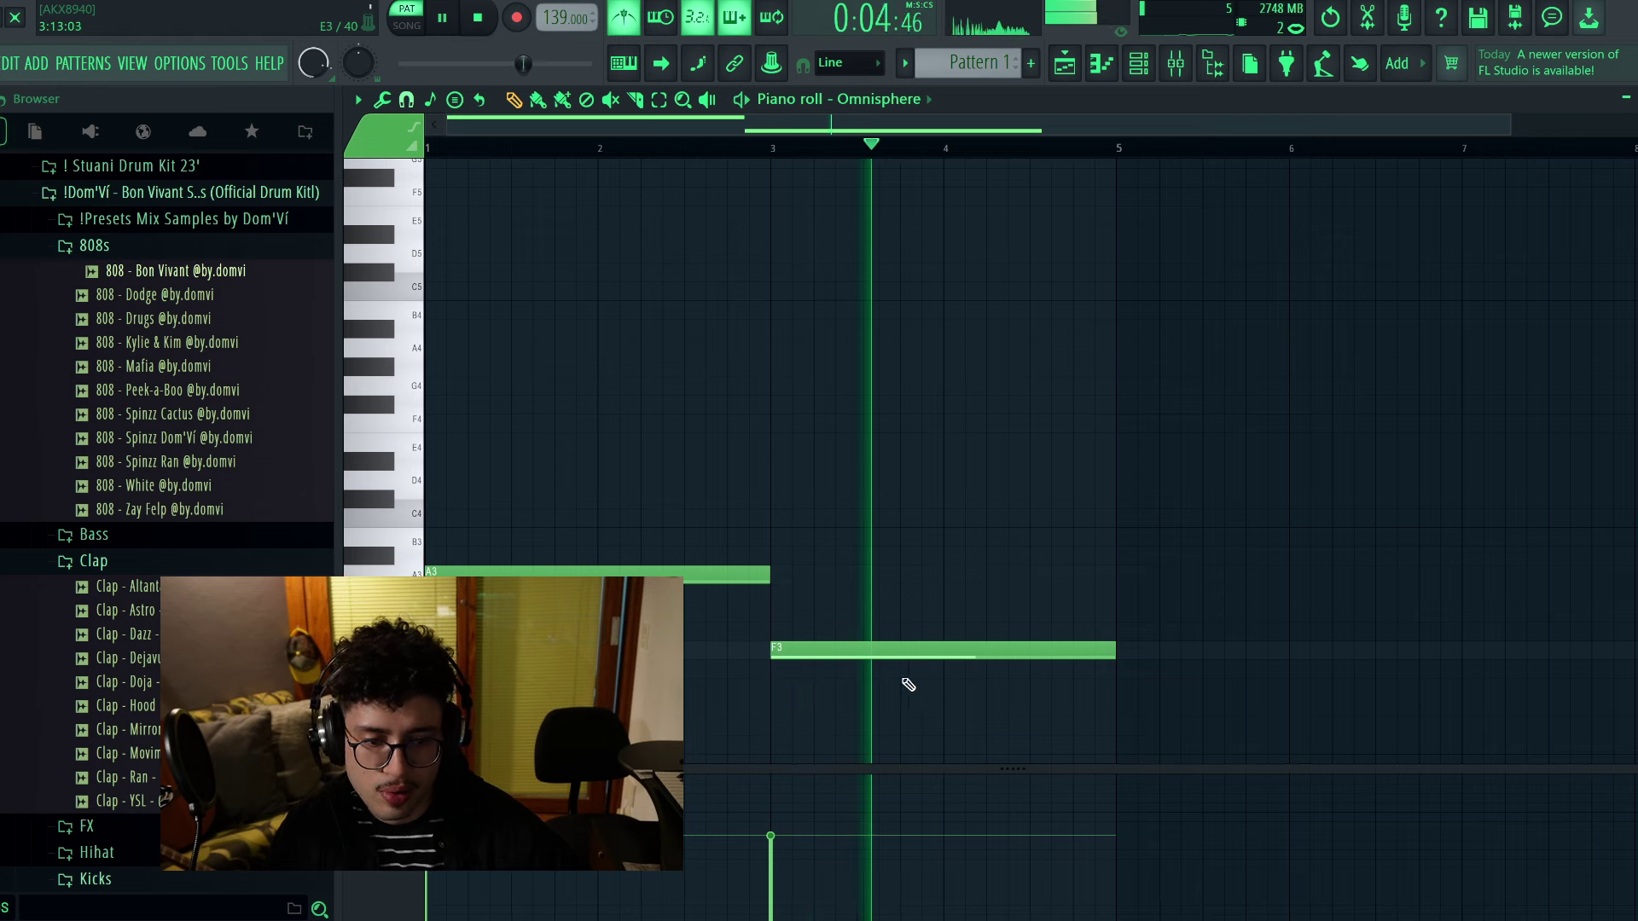
click(900, 670)
key(space)
drag(1114, 650, 904, 648)
scroll(987, 559, down, 3)
scroll(989, 512, down, 3)
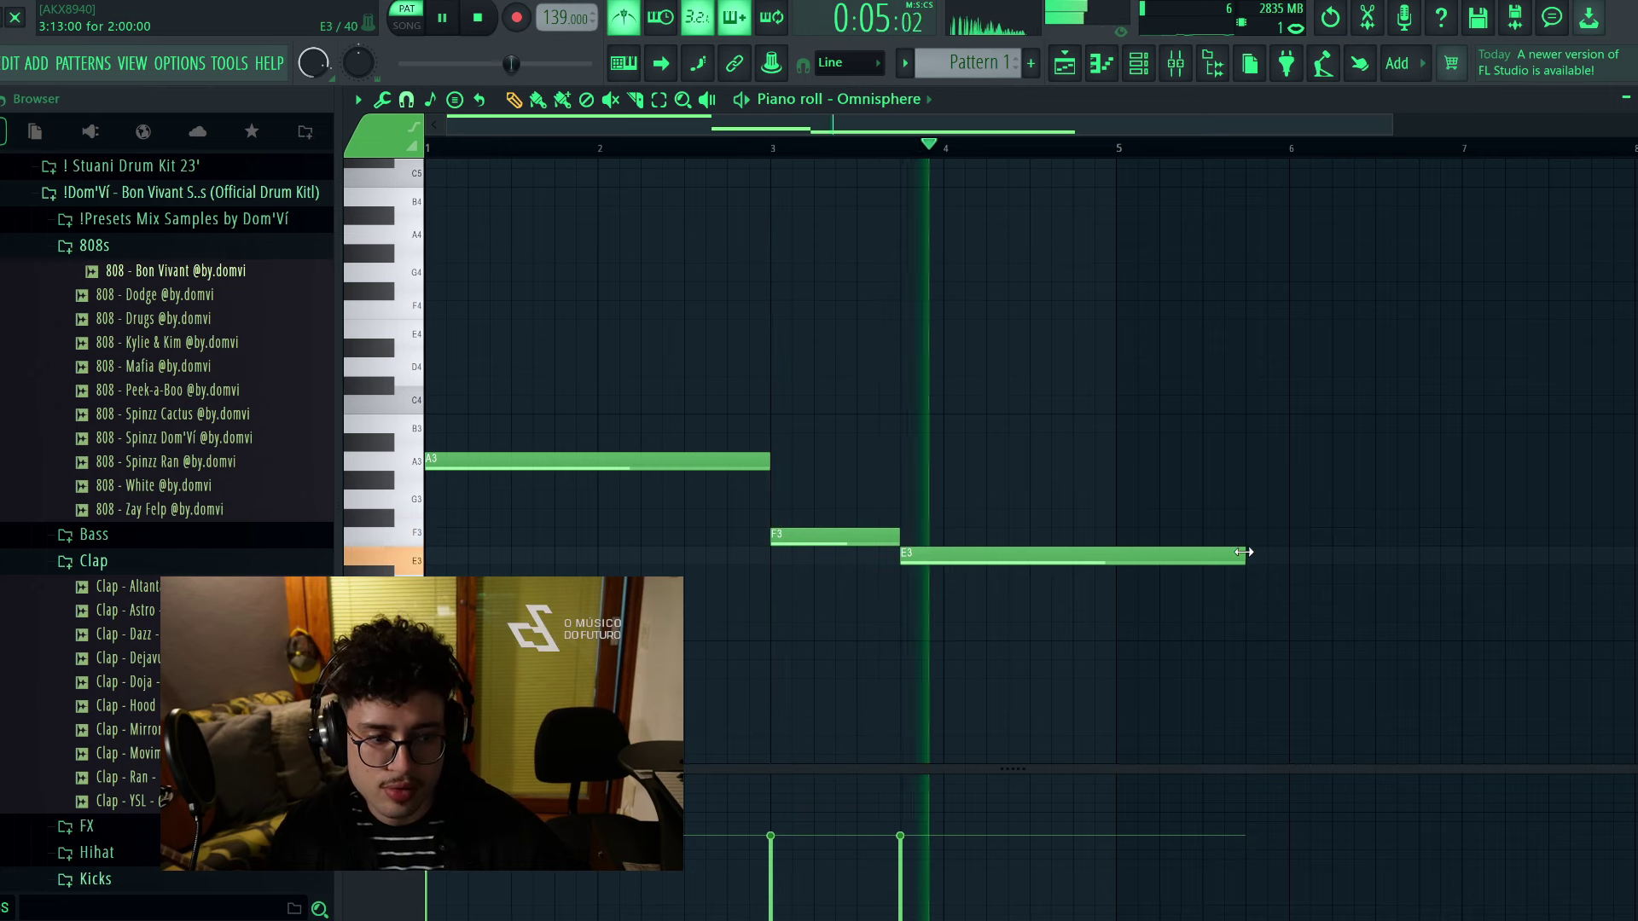
drag(1203, 553, 1115, 555)
key(space)
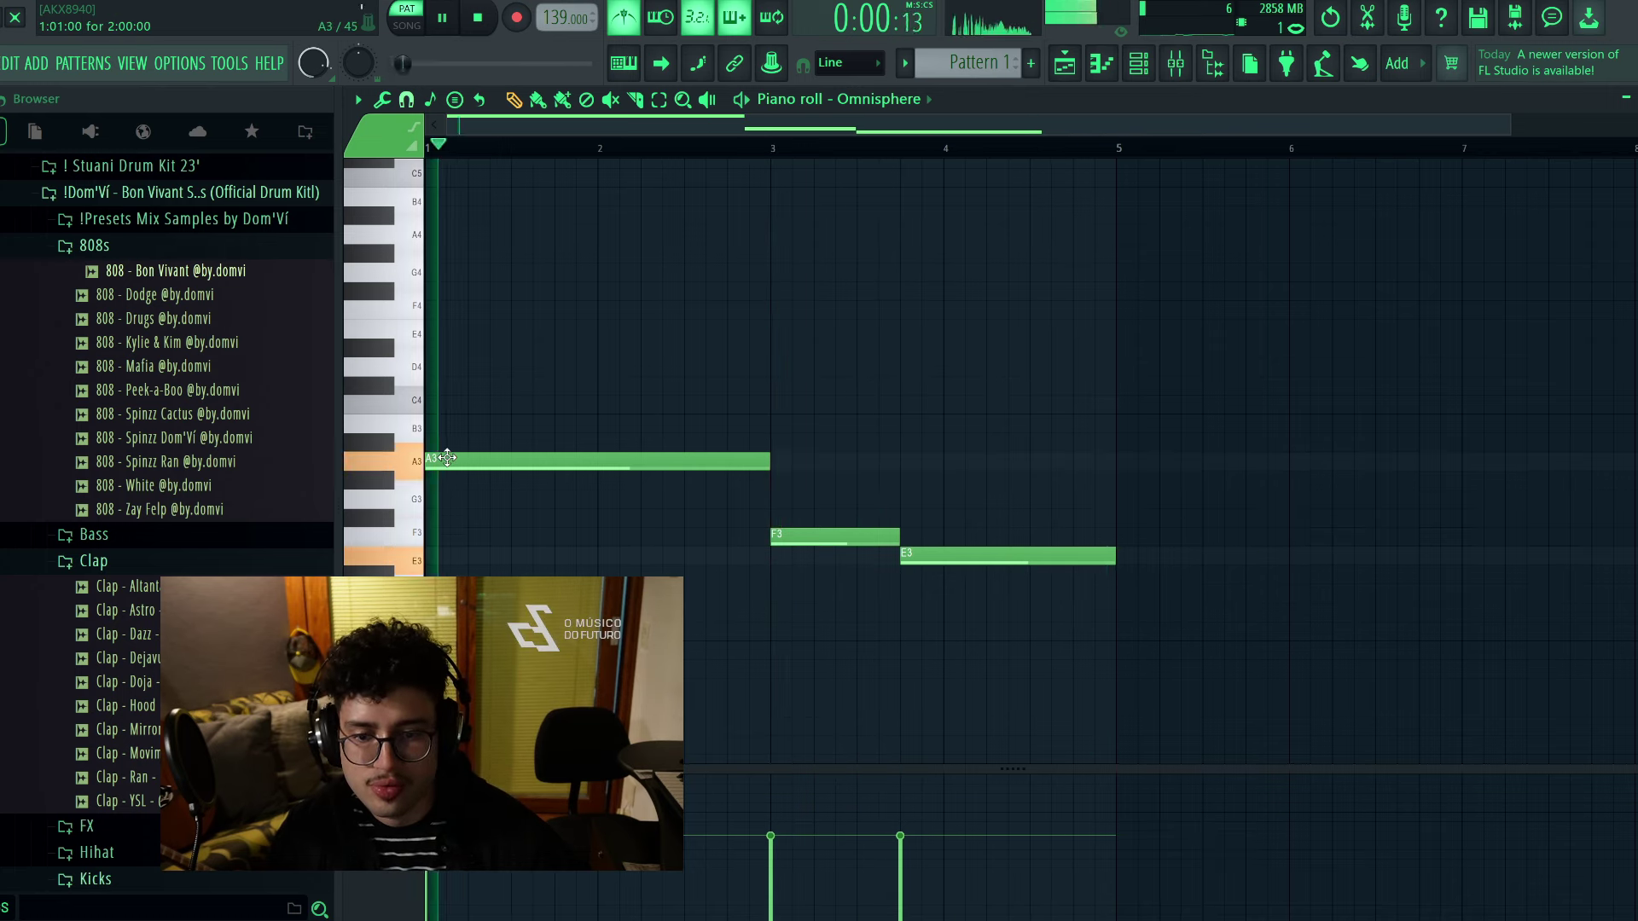
Stack A4, C5, E5 and G5 at bar 1 above the A3 root and play the chord
scroll(465, 400, up, 6)
click(439, 405)
click(439, 347)
drag(392, 254, 367, 273)
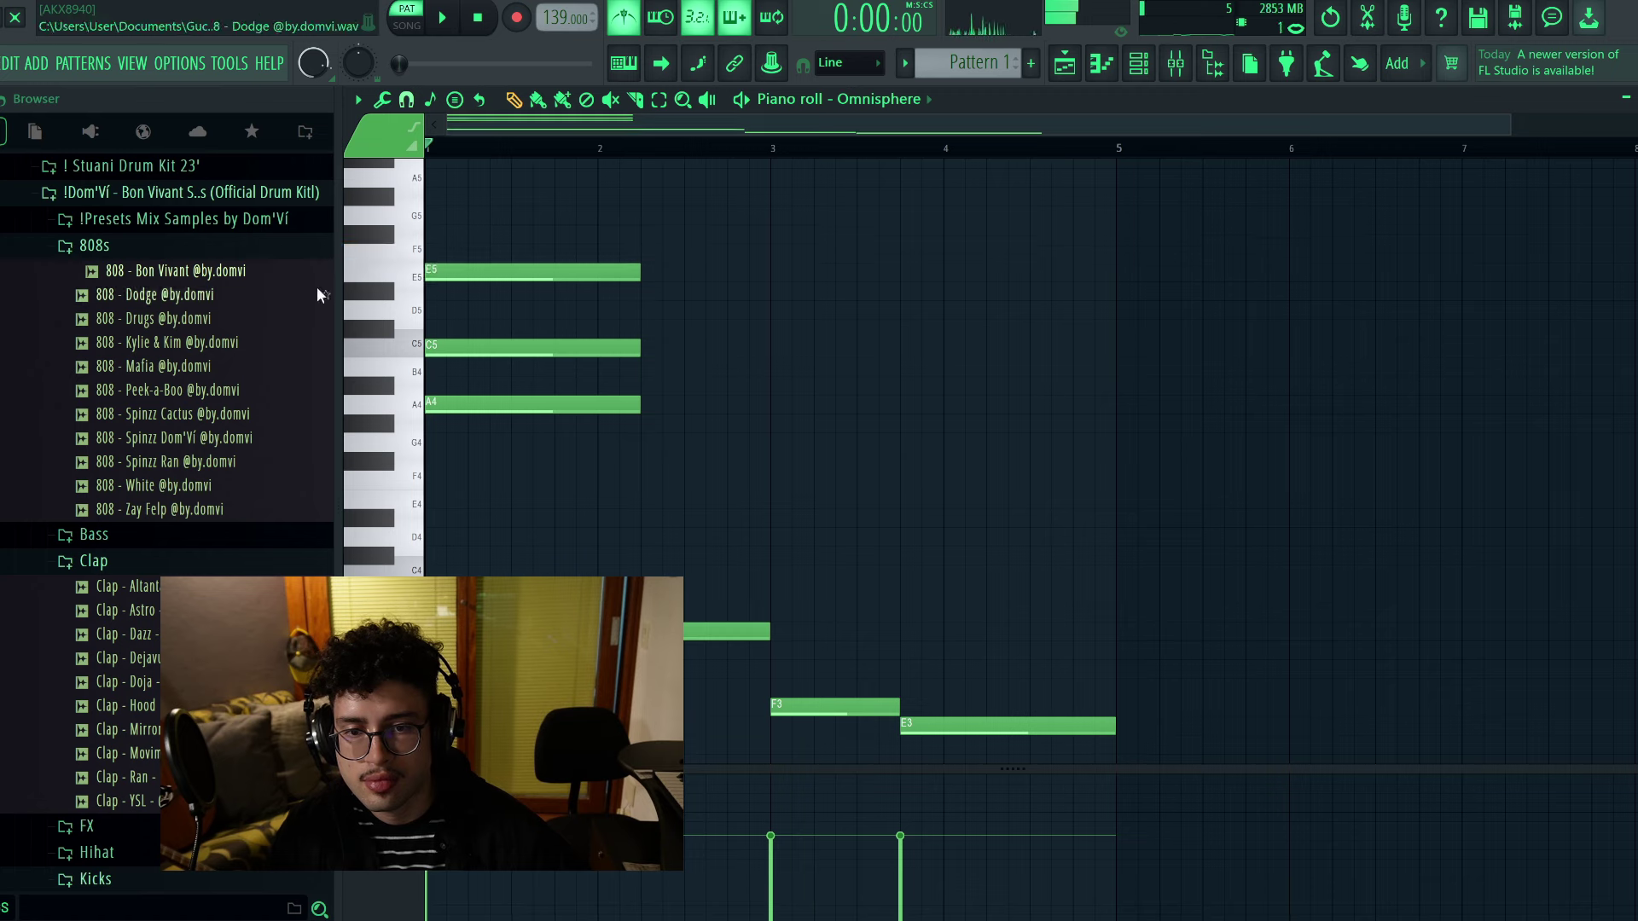
drag(481, 198, 304, 207)
key(space)
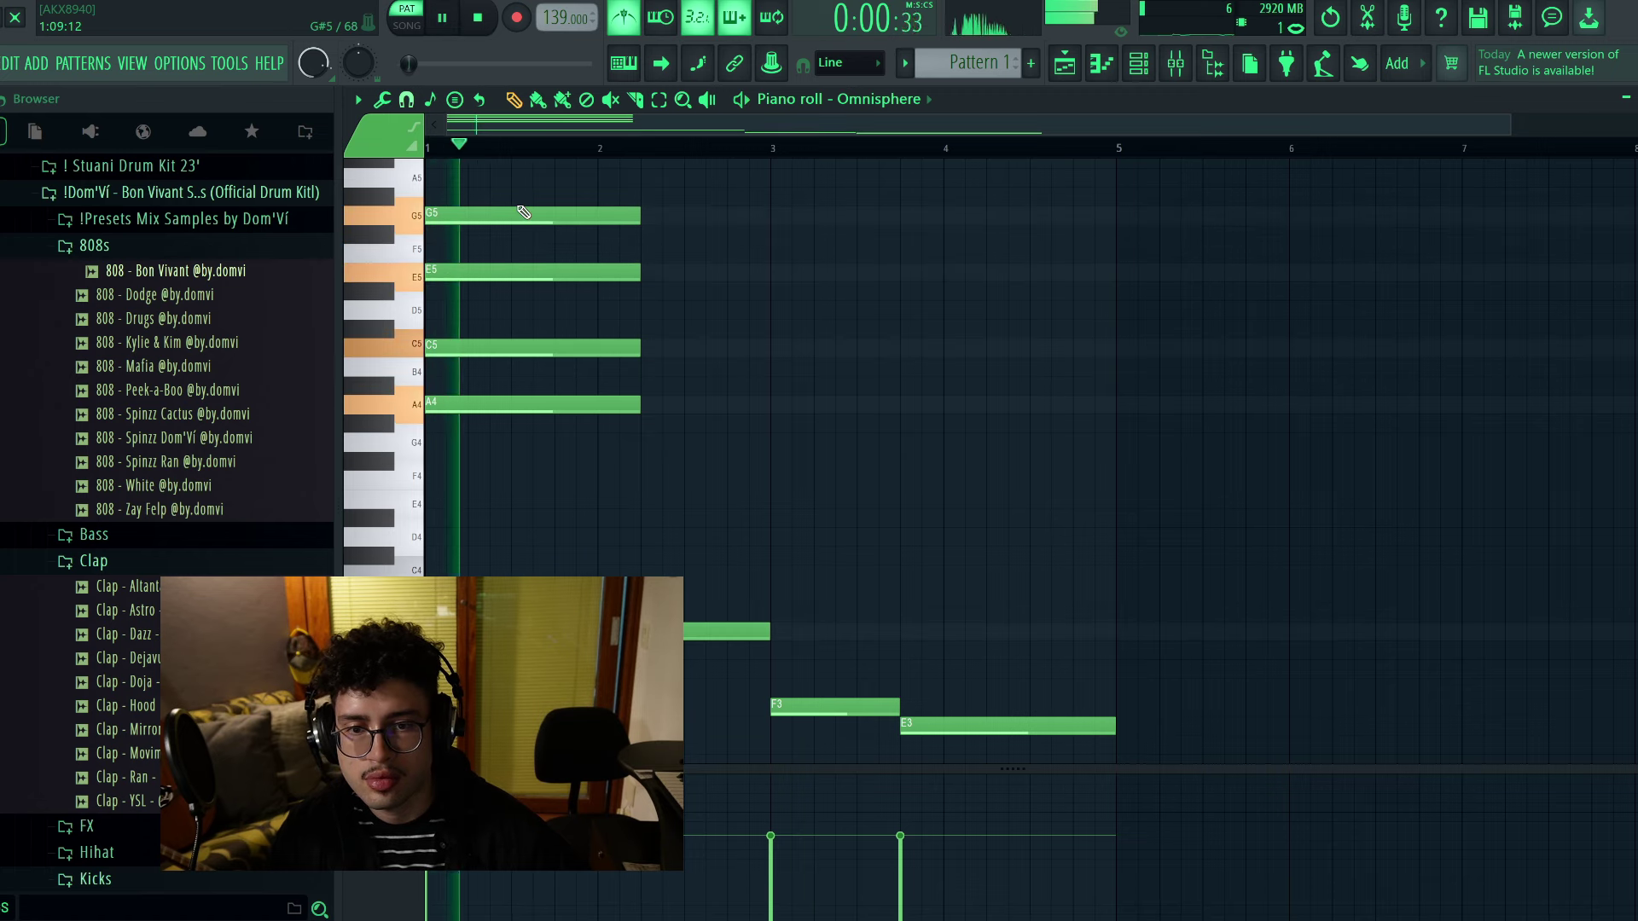
Add an F#5 at 1:13, trim the G5 to meet it, and extend A4, C5 and E5 to bar 3
drag(553, 254, 580, 236)
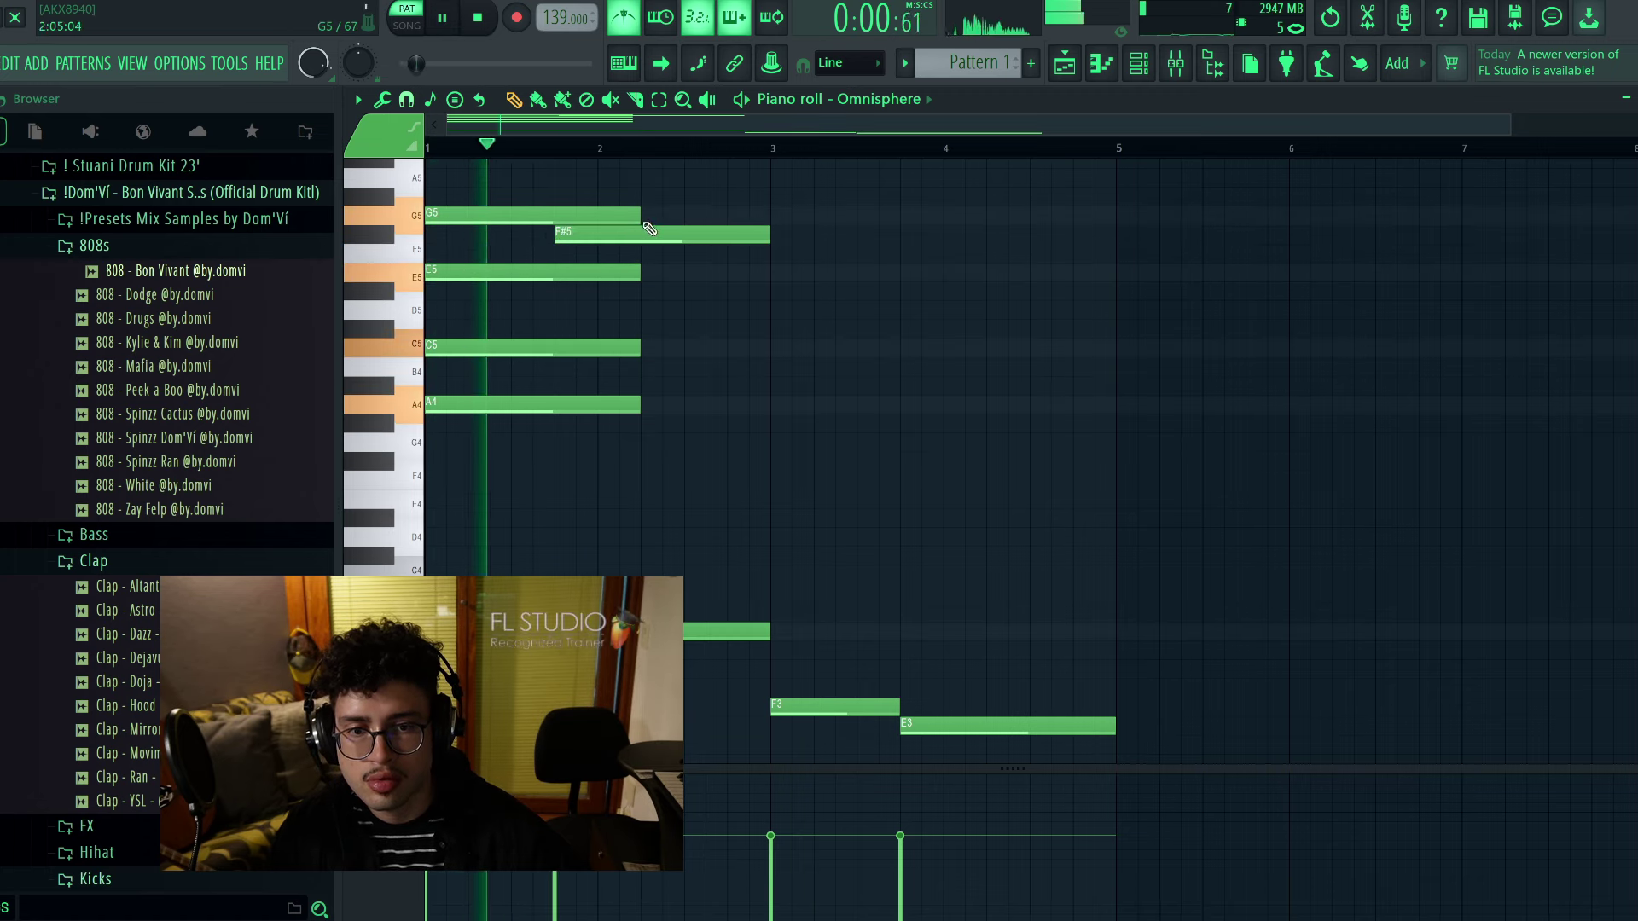
drag(665, 261, 770, 405)
ctrl+click(785, 376)
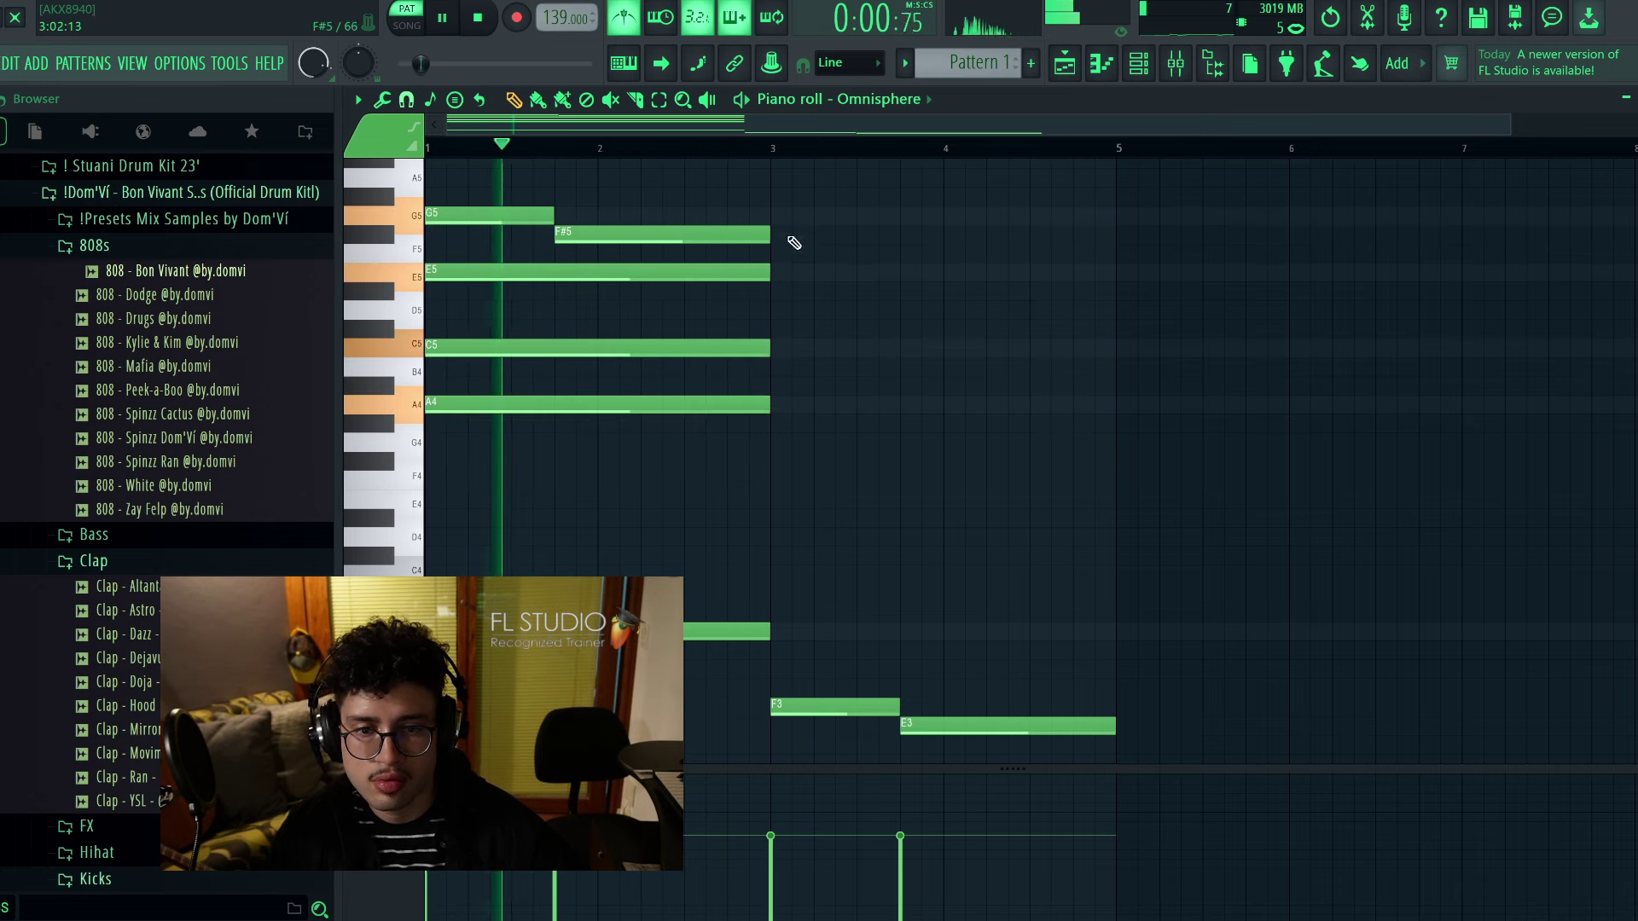
Build a second chord of F4, A4, C5 and E5 spanning bar 3 to bar 5
drag(503, 256, 823, 398)
key(space)
drag(823, 303, 792, 265)
key(space)
right_click(798, 289)
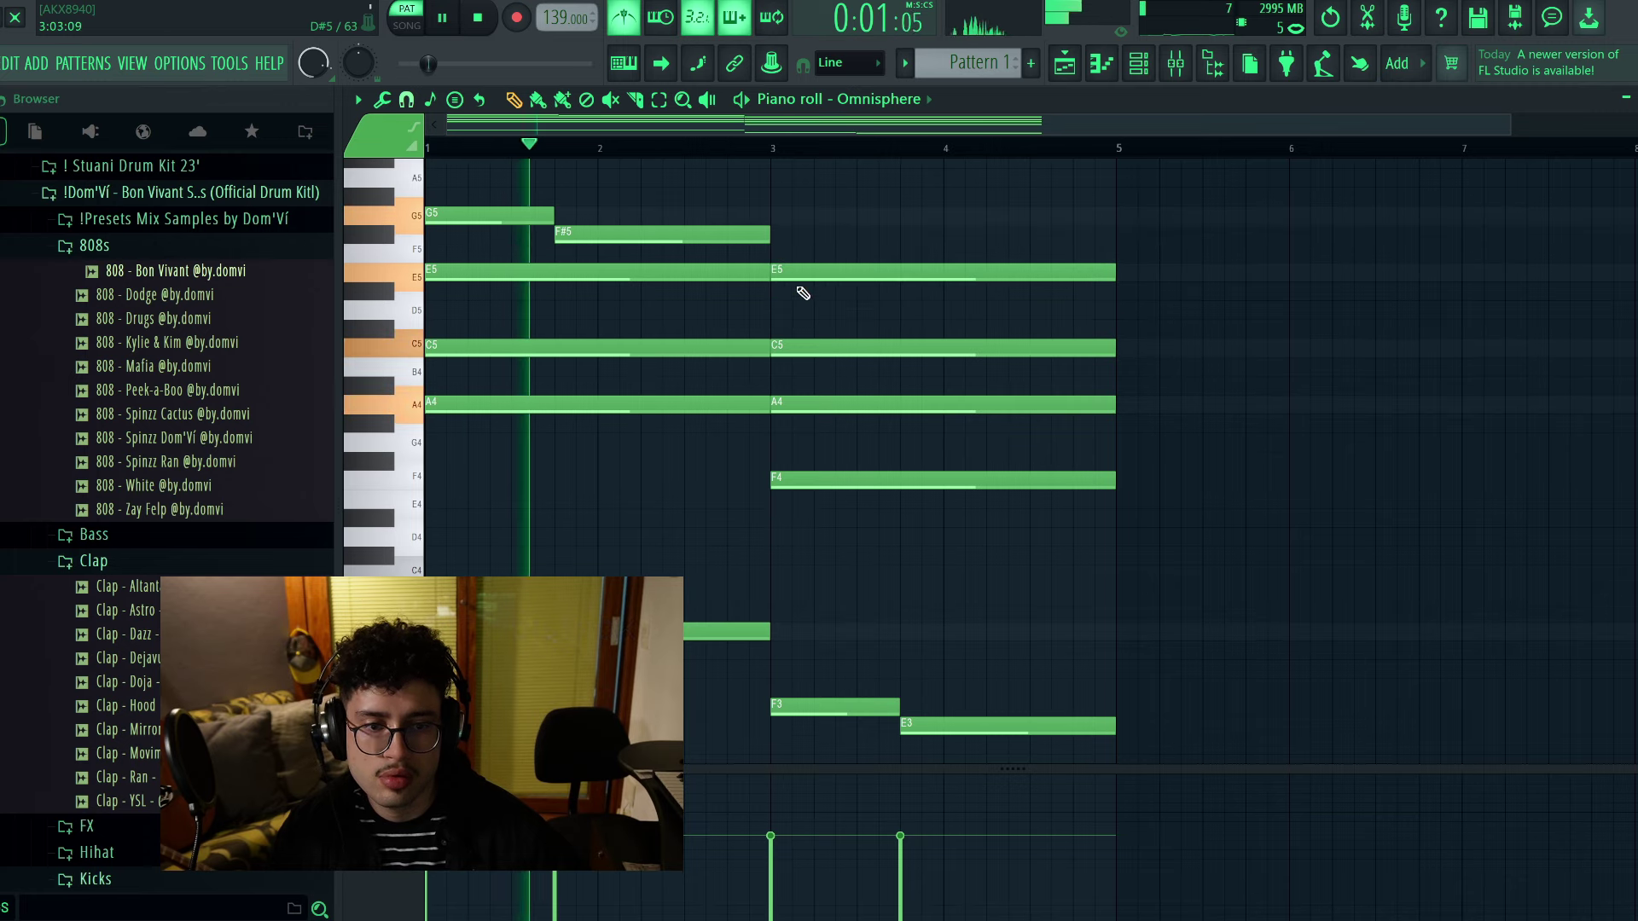
Try a G5 on top of the bar 3 chord, play it back and delete the note
click(786, 205)
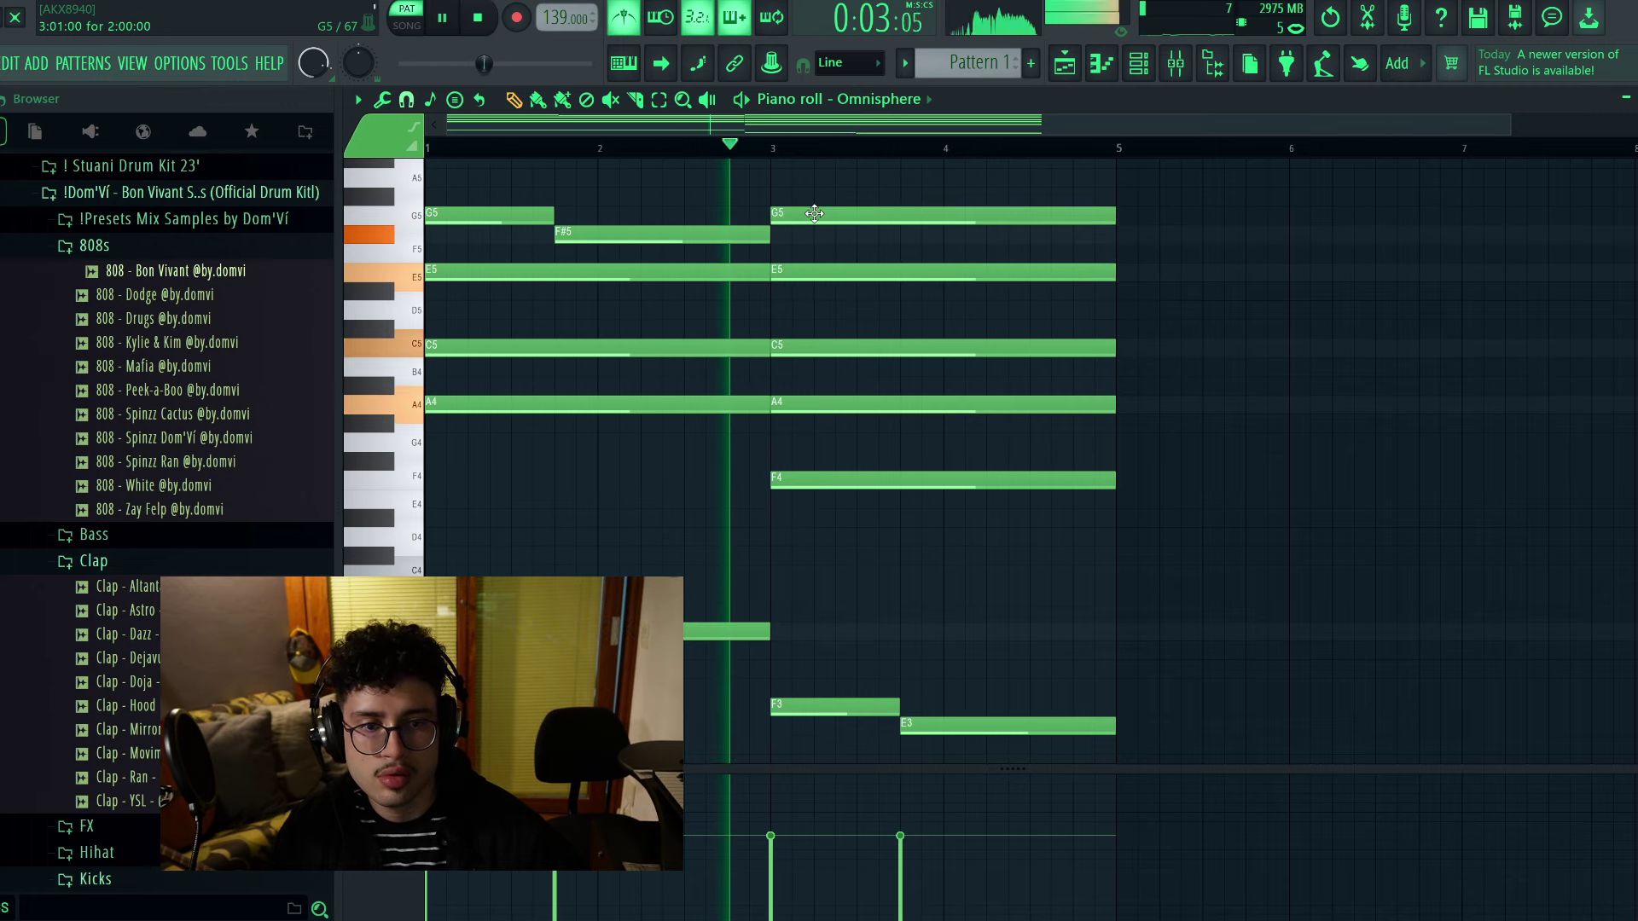
scroll(812, 184, down, 1)
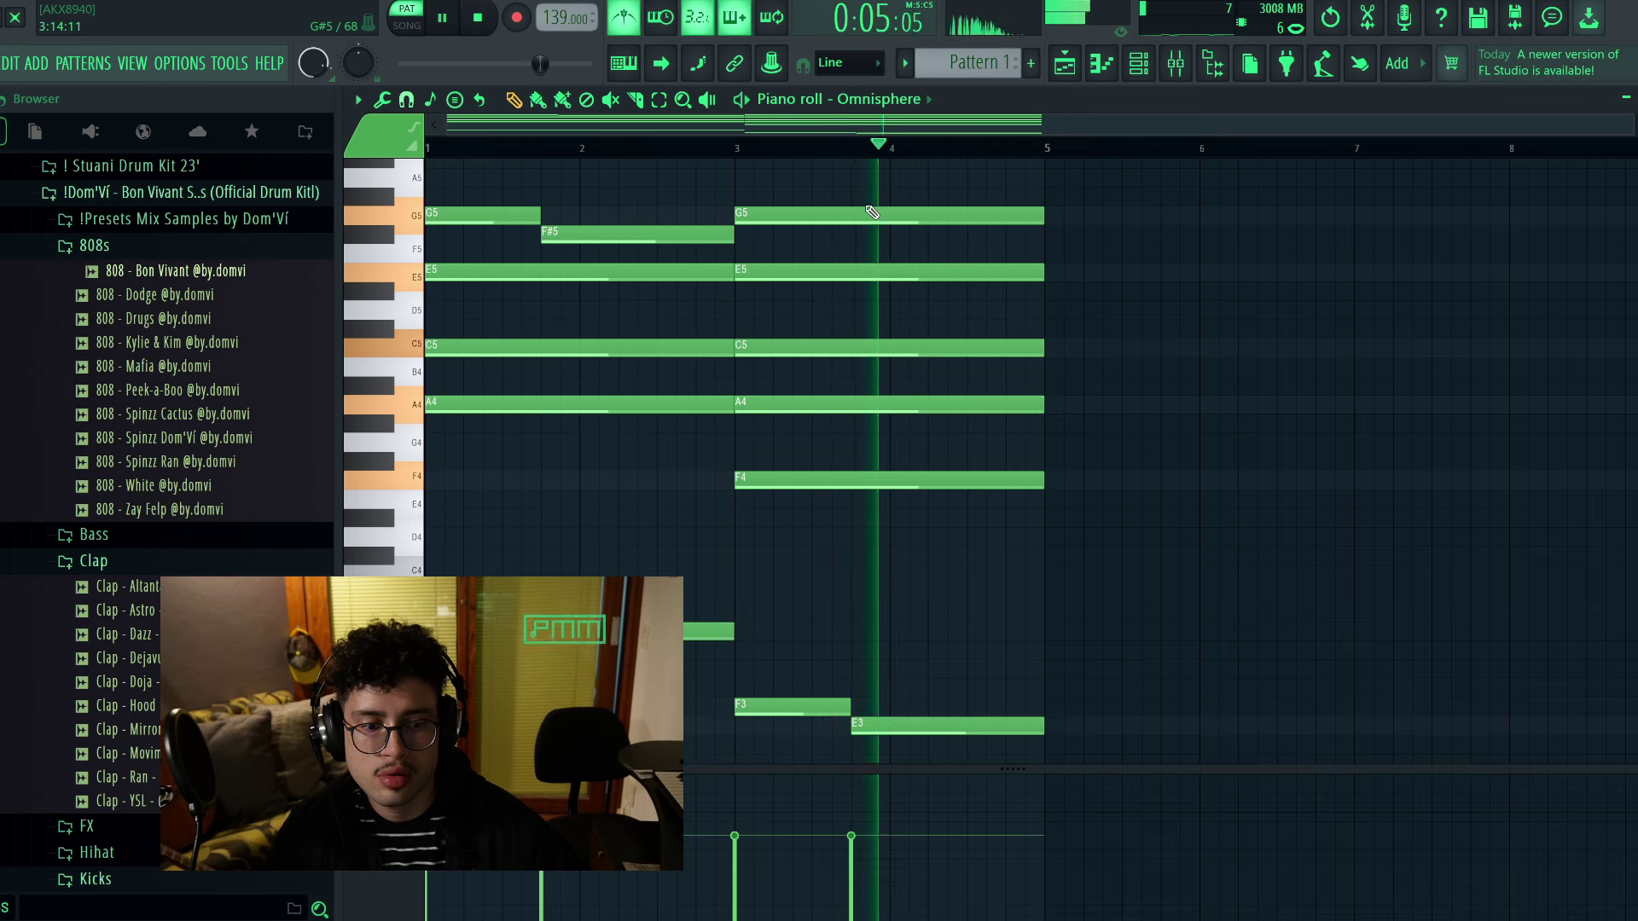
key(space)
key(space)
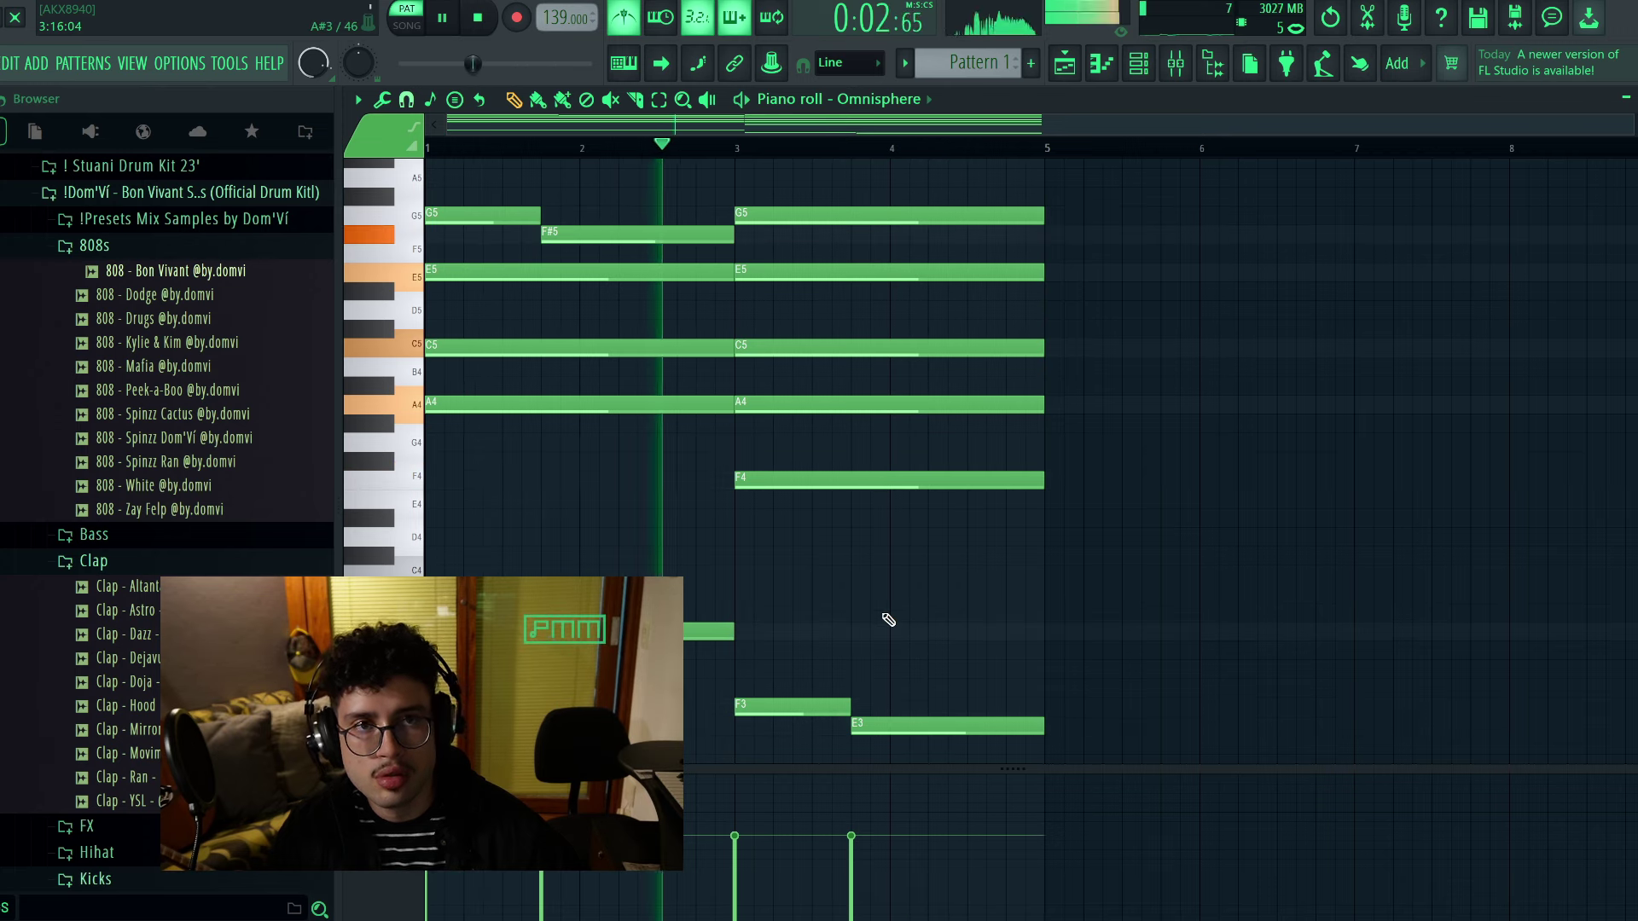
key(space)
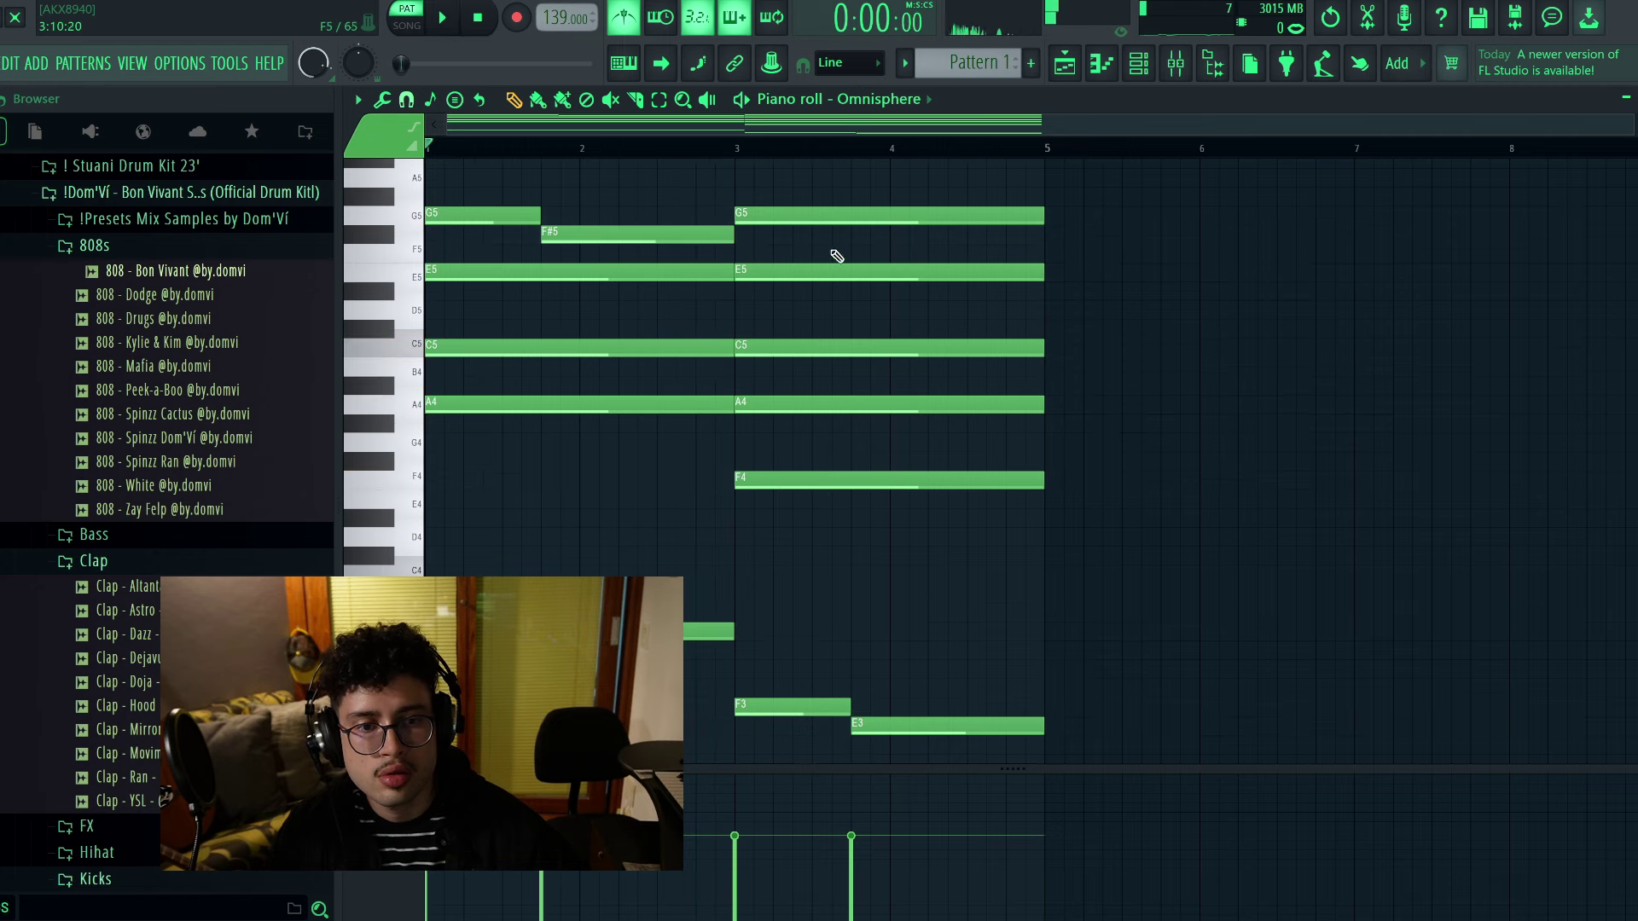
right_click(817, 215)
Play from bar 3 and slice the four notes of its chord at 3:13
key(space)
click(742, 147)
key(space)
key(c)
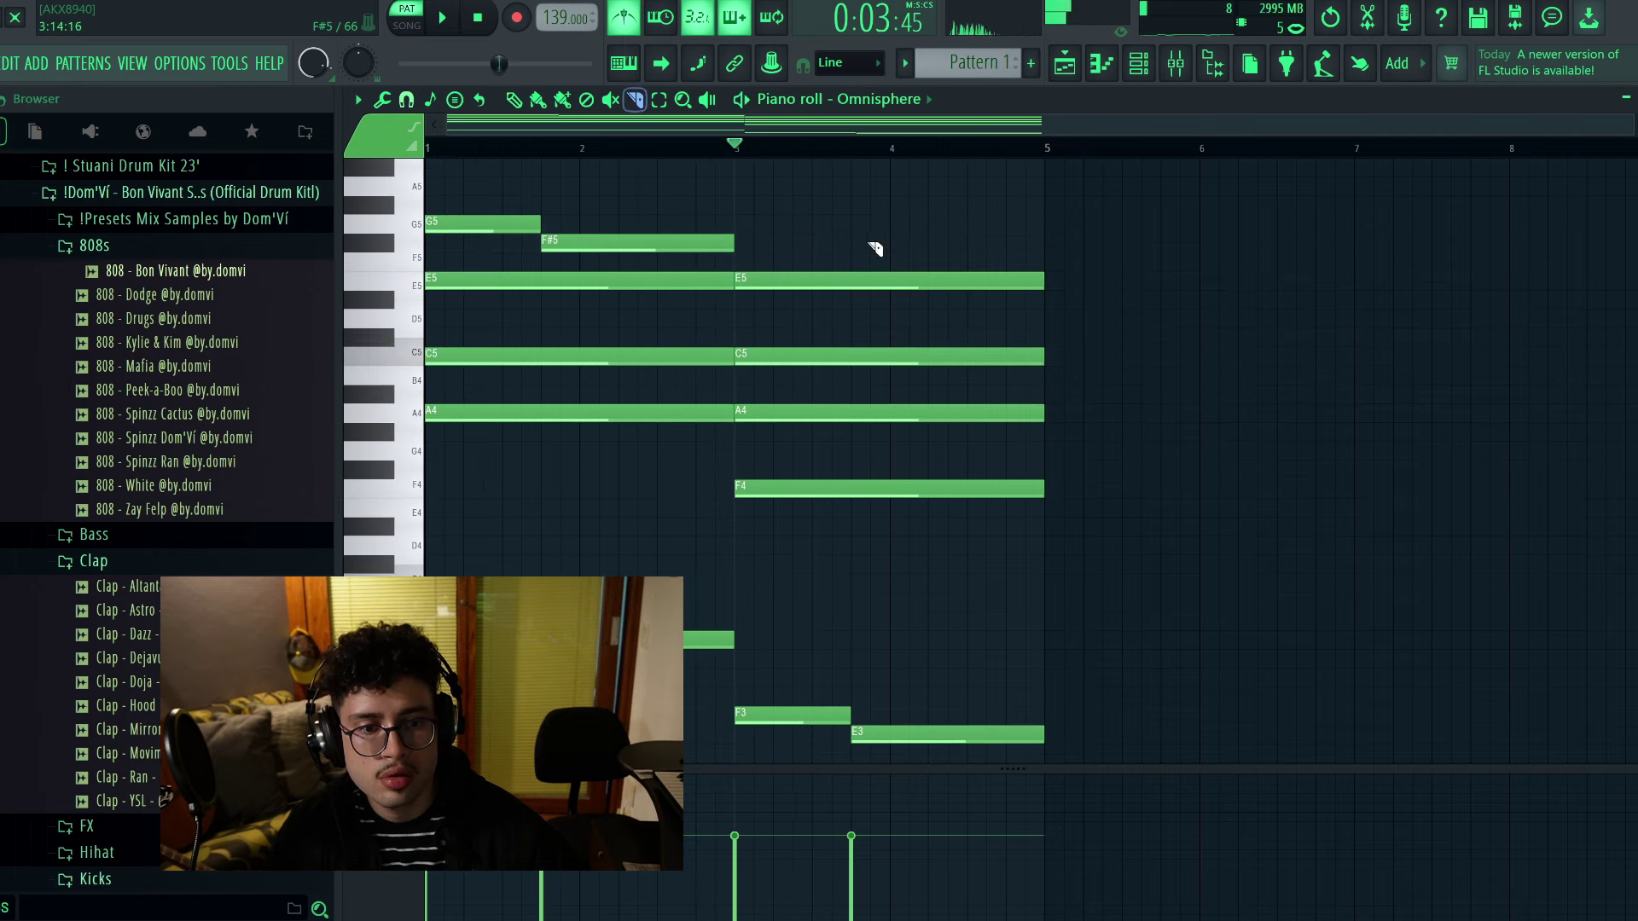
drag(855, 490, 855, 502)
key(space)
key(p)
key(space)
Lower the sliced notes after 3:13 to E4, G4, B4 and D5 to form a chord over the E3 bass
mouse_move(987, 217)
mouse_down()
mouse_move(939, 538)
mouse_move(907, 516)
mouse_up()
key(space)
key(space)
ctrl+click(907, 526)
key(space)
key(space)
drag(916, 433, 914, 452)
key(space)
drag(900, 296, 895, 315)
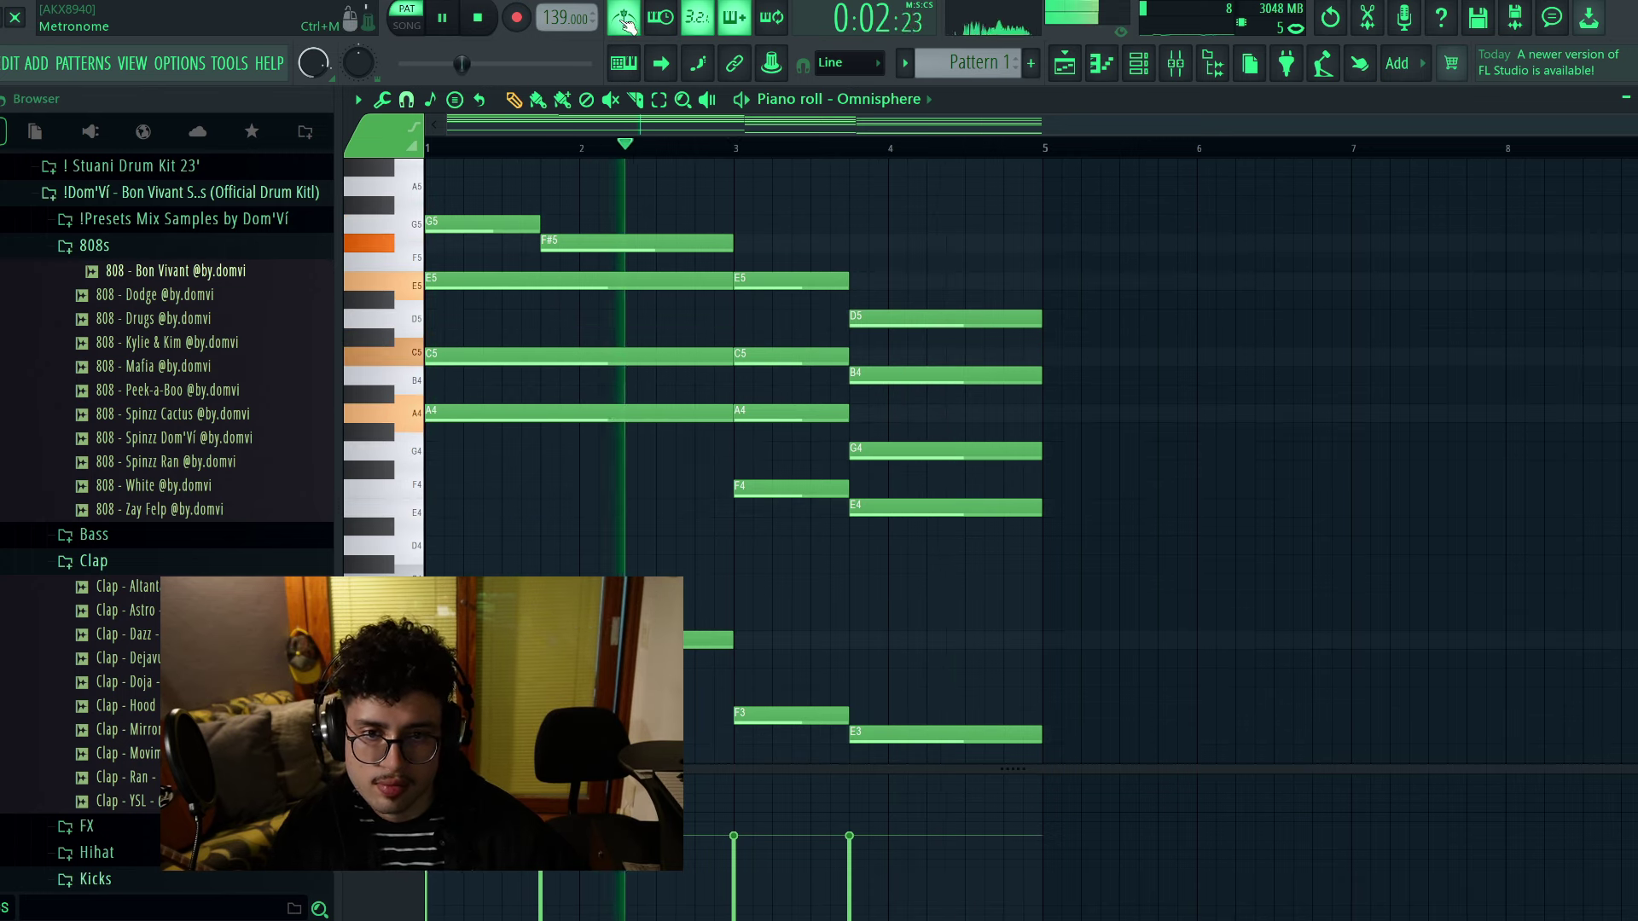
Copy all the notes so the four-bar progression repeats from bar 5
key(ctrl+a)
drag(506, 642, 796, 641)
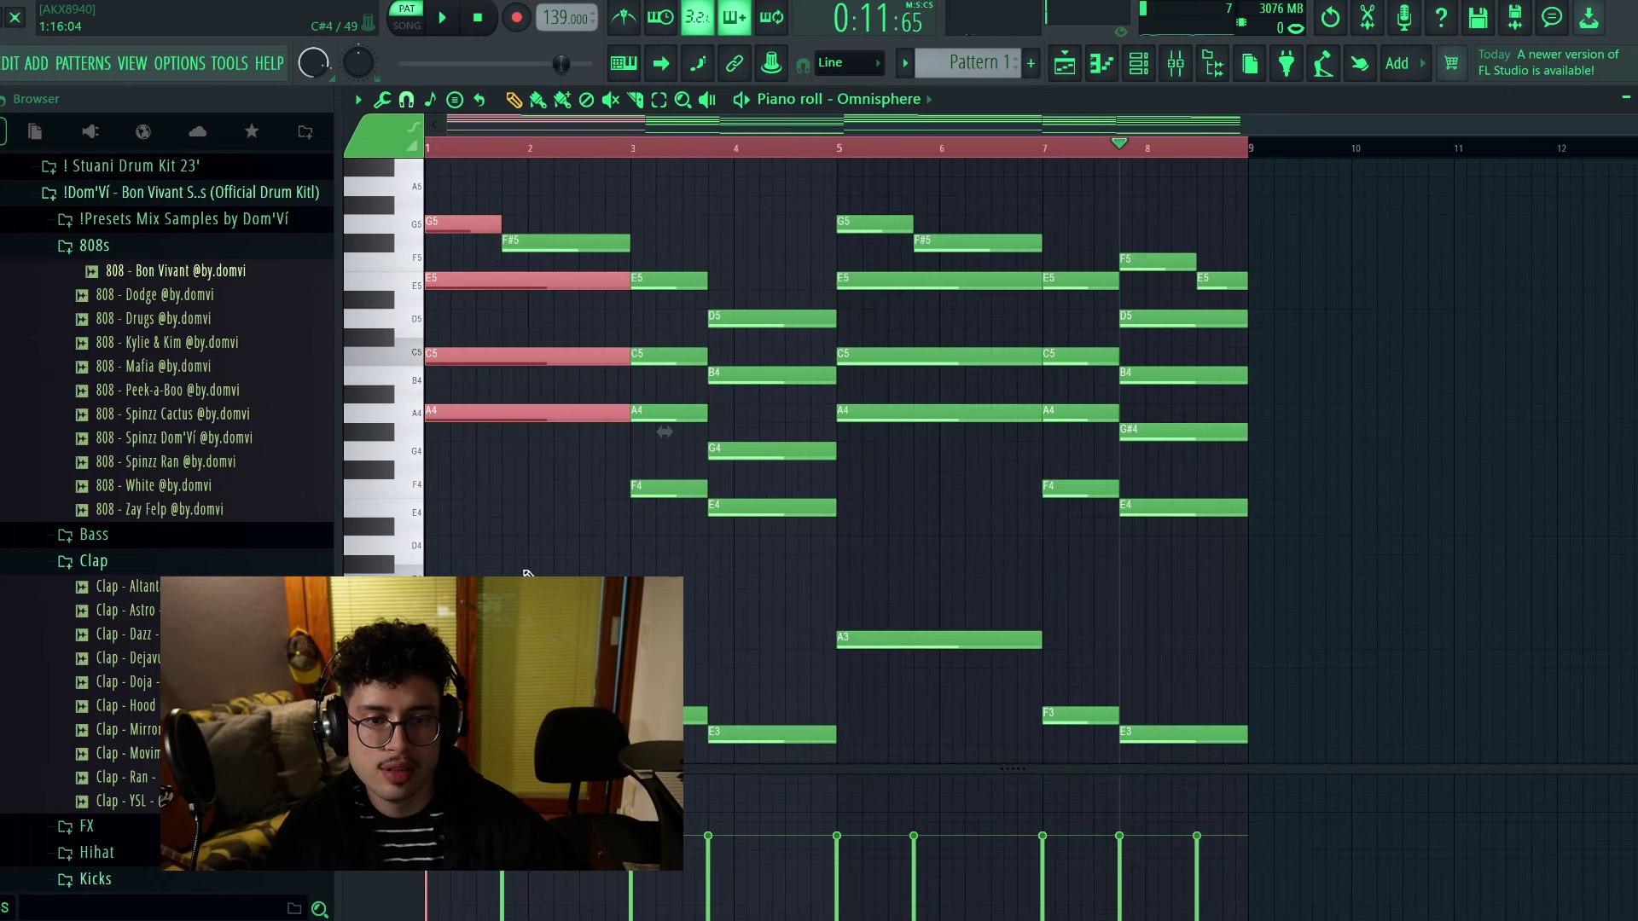
Strum the chords at bar 1, bar 5 and 7:13 by slightly staggering their note starts, play them back, and select all notes
drag(858, 208, 891, 714)
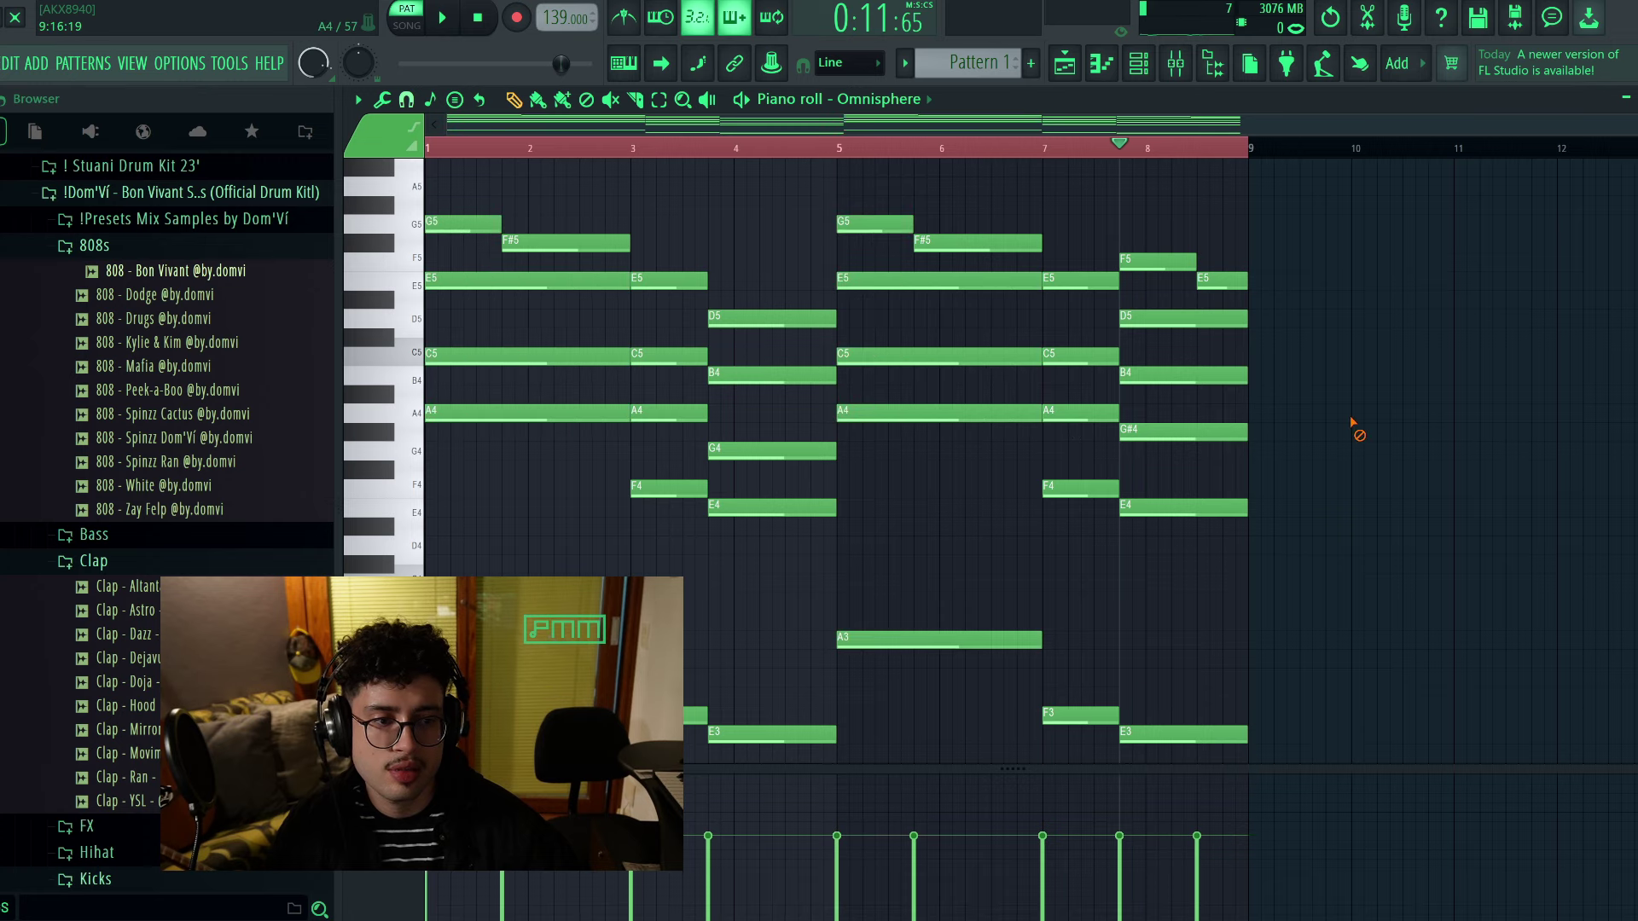
drag(1147, 259, 1177, 785)
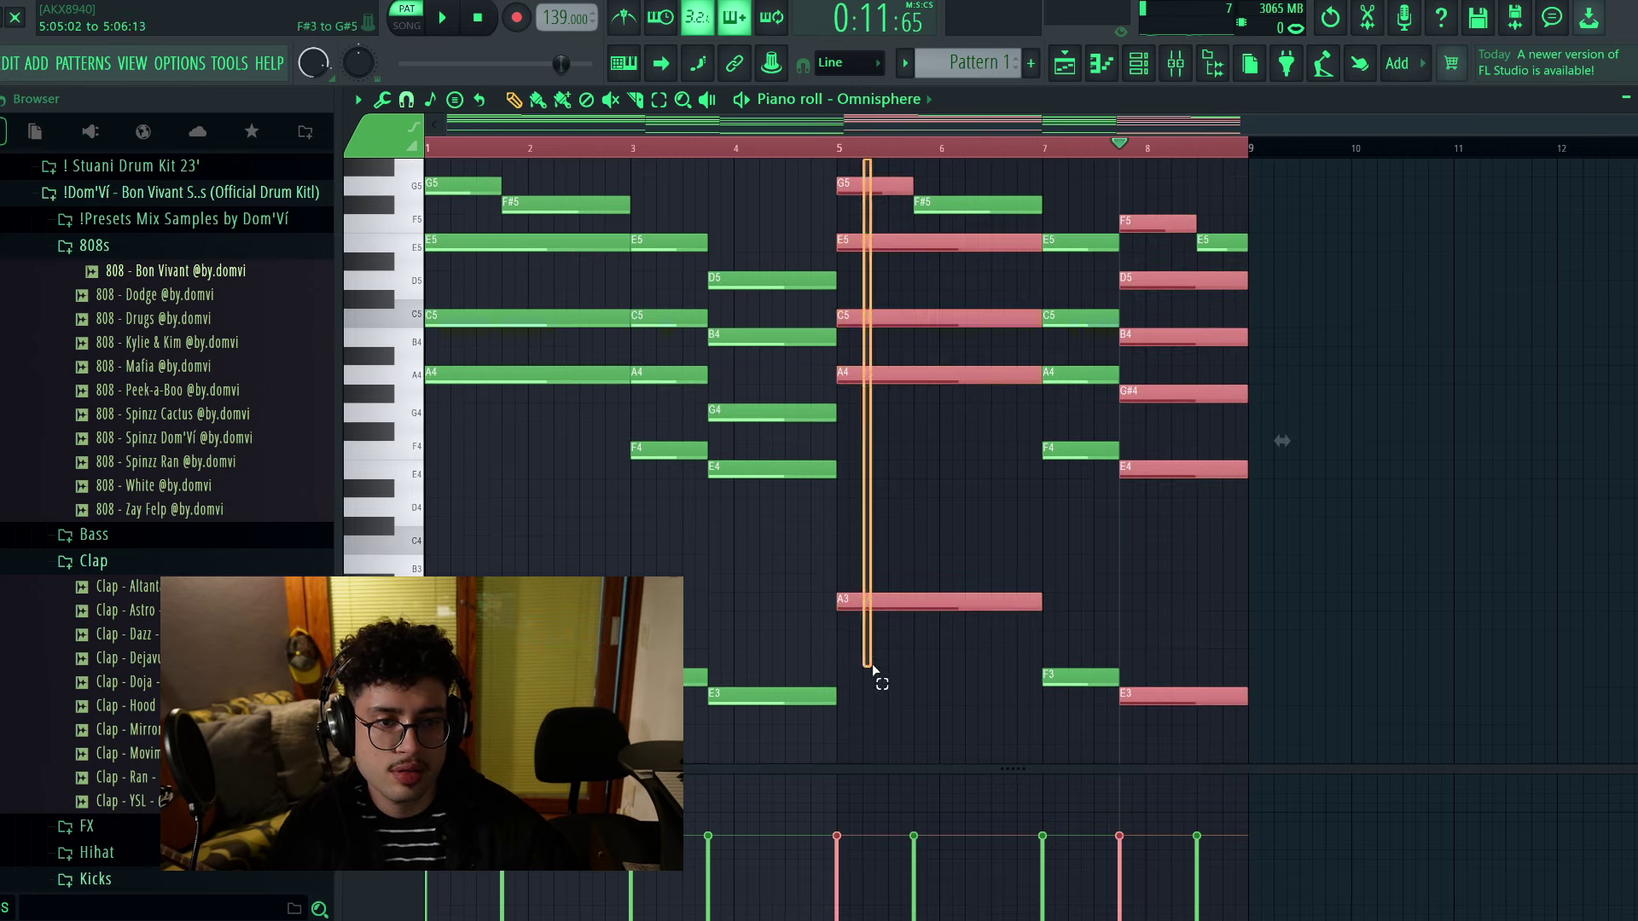
drag(459, 200, 460, 189)
scroll(583, 359, up, 1)
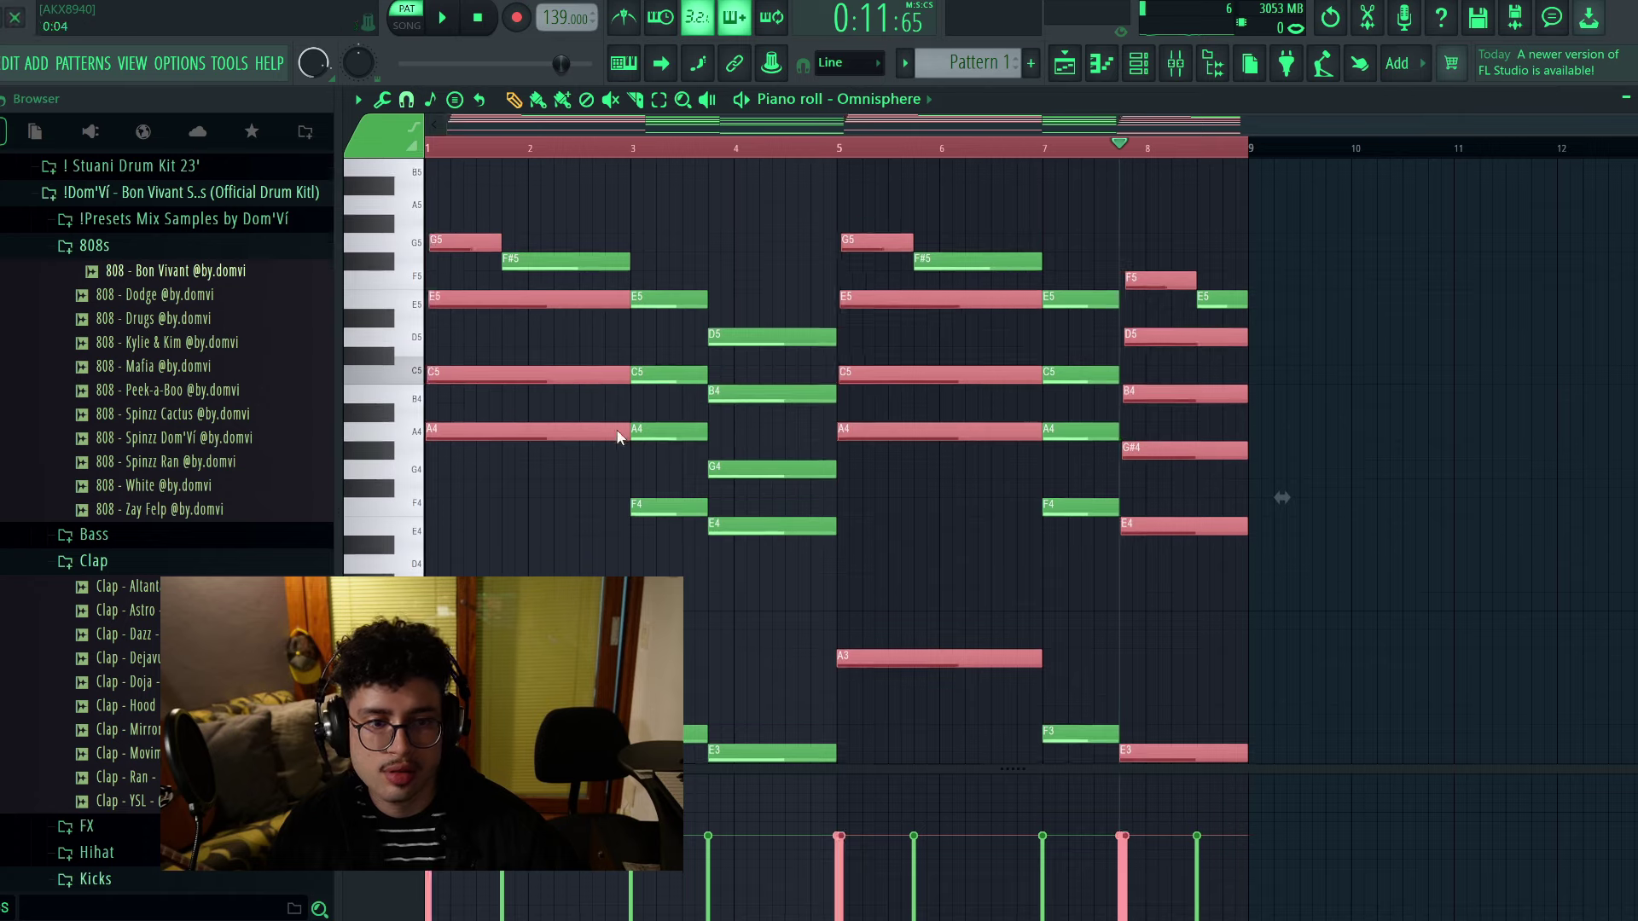
key(space)
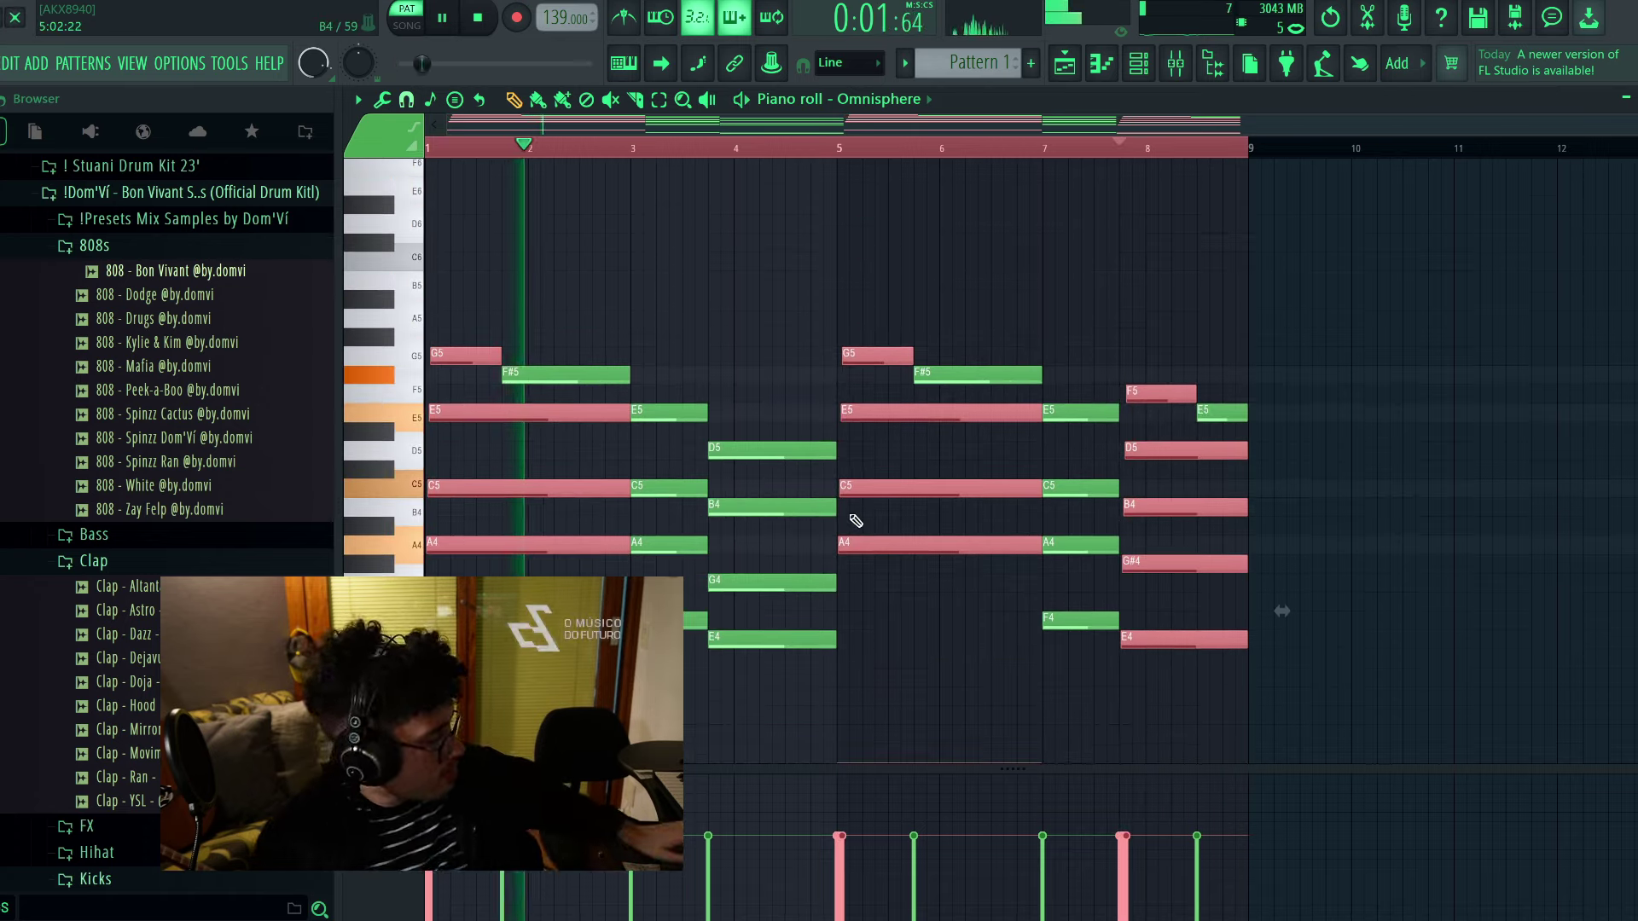
key(ctrl+a)
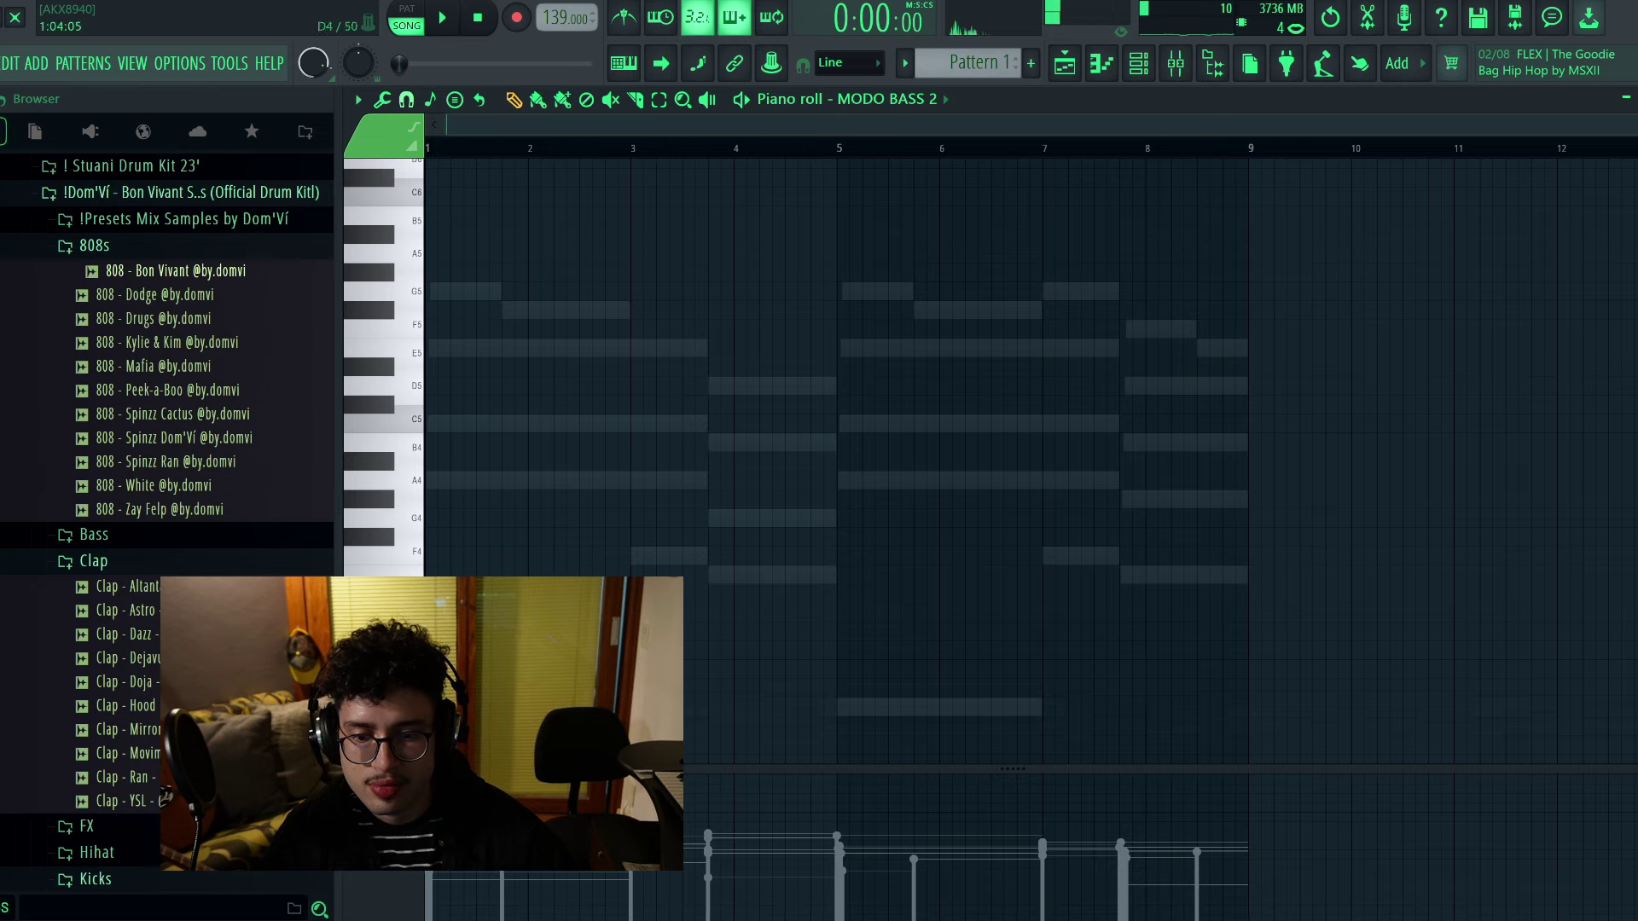
Draw the opening MODO BASS 2 notes: A3 at bar 1, E3 at 1:13 and F3 at bar 3
scroll(448, 611, down, 2)
scroll(458, 264, up, 3)
mouse_move(435, 591)
mouse_down()
mouse_move(435, 575)
mouse_move(435, 613)
mouse_up()
key(space)
scroll(988, 366, down, 1)
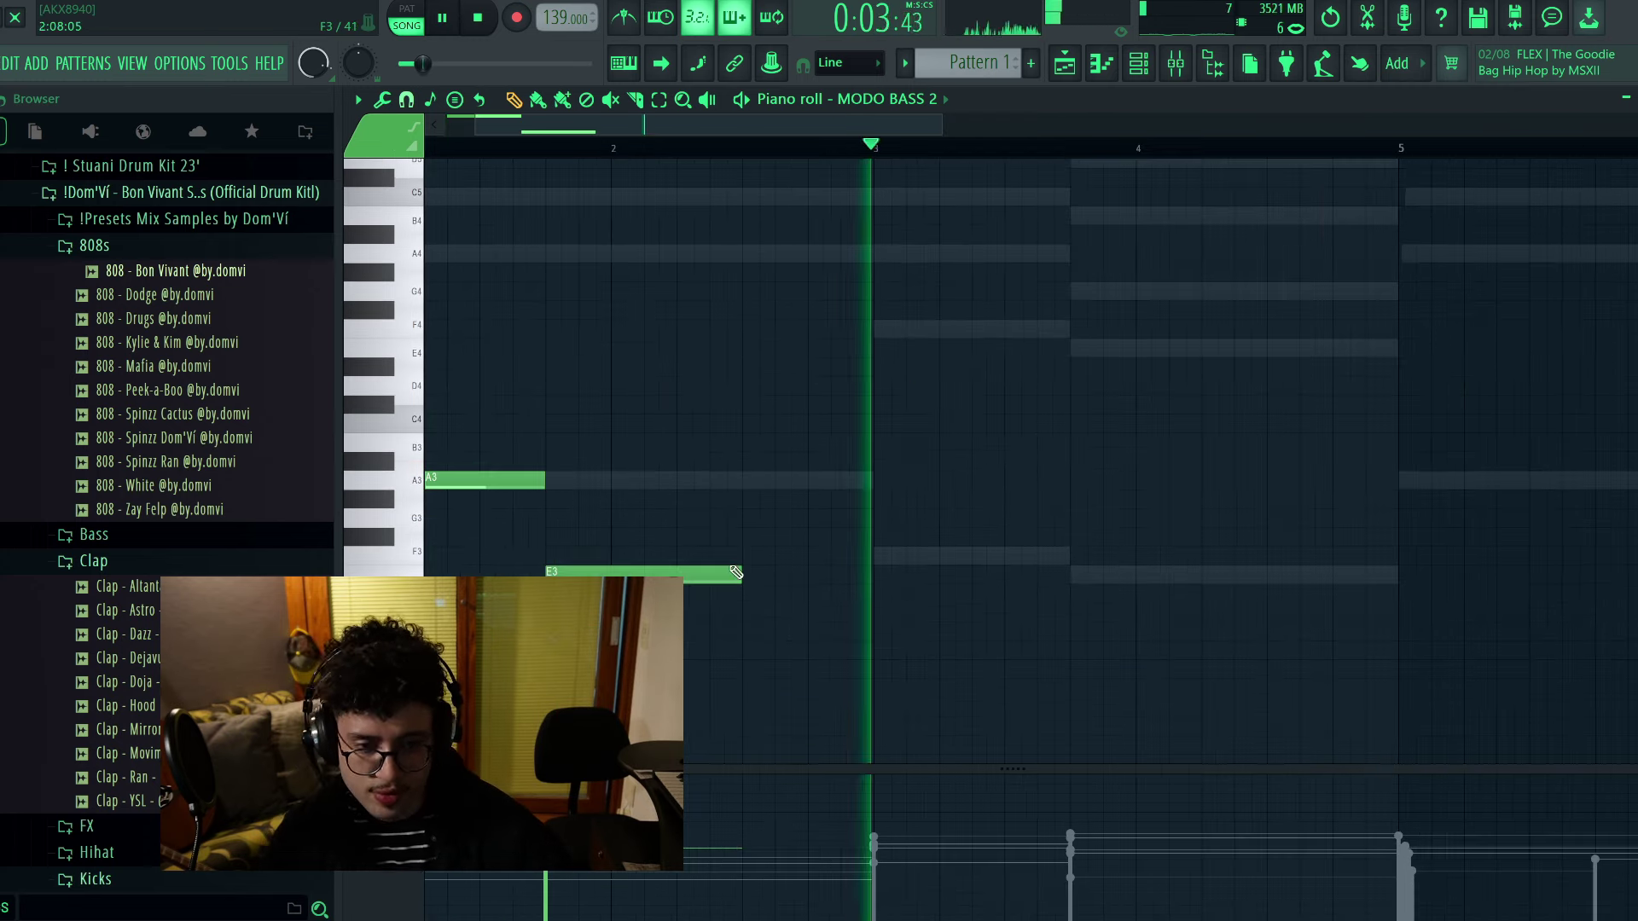
key(space)
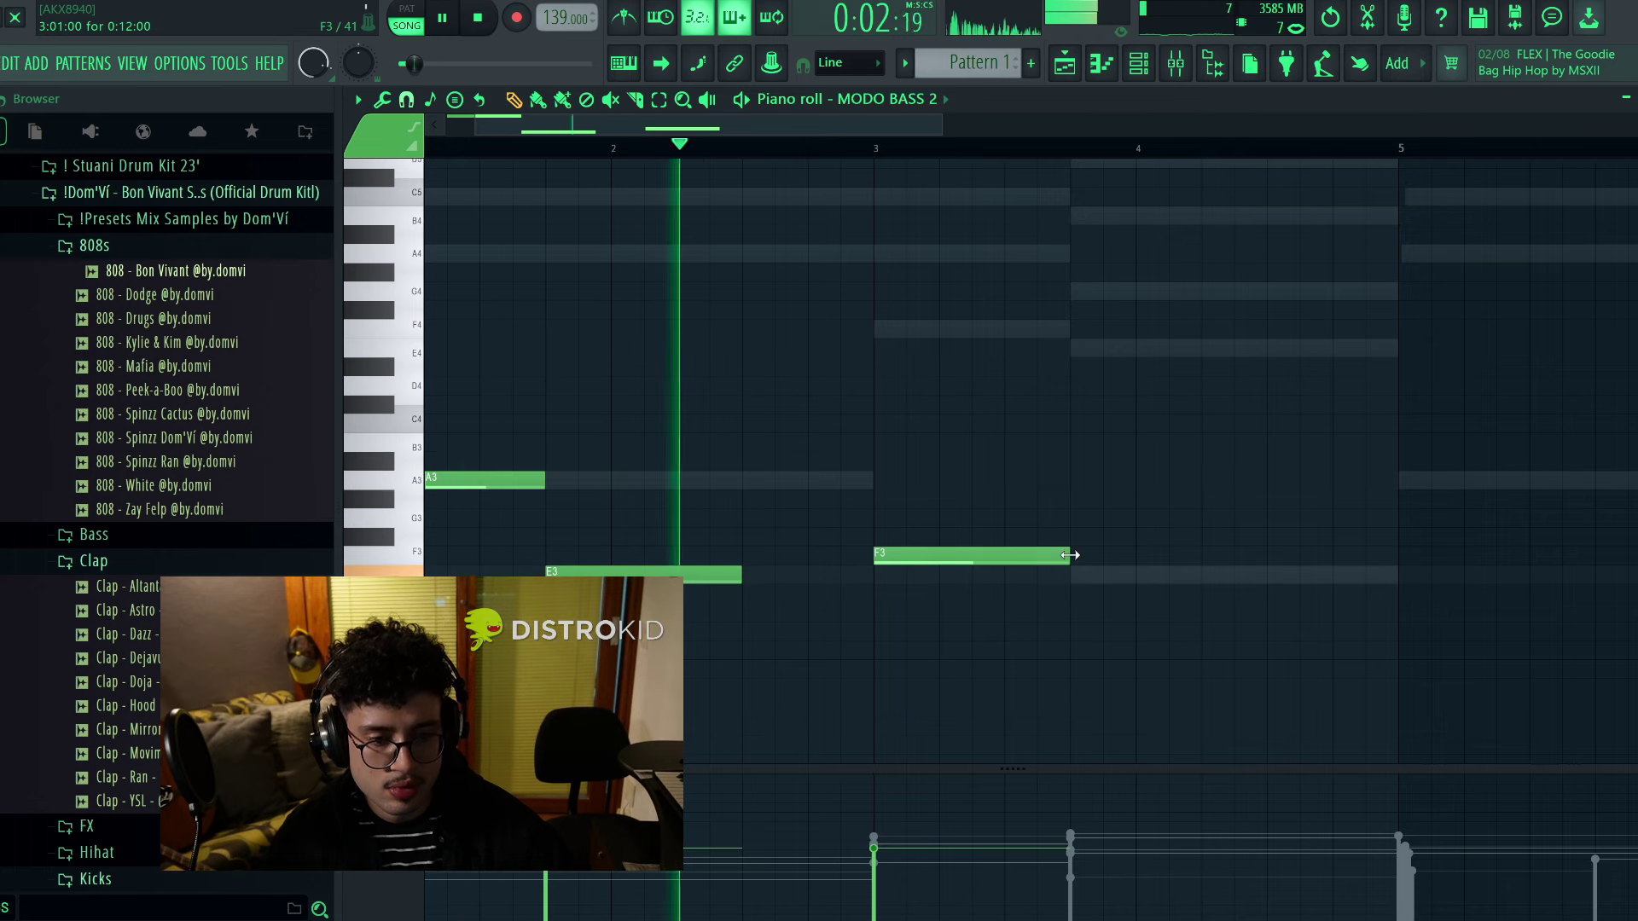
Shorten the bar 3 F3 to six steps, add a G3 at 3:07 and an E3 at 3:13
drag(1064, 555, 978, 552)
key(space)
click(976, 535)
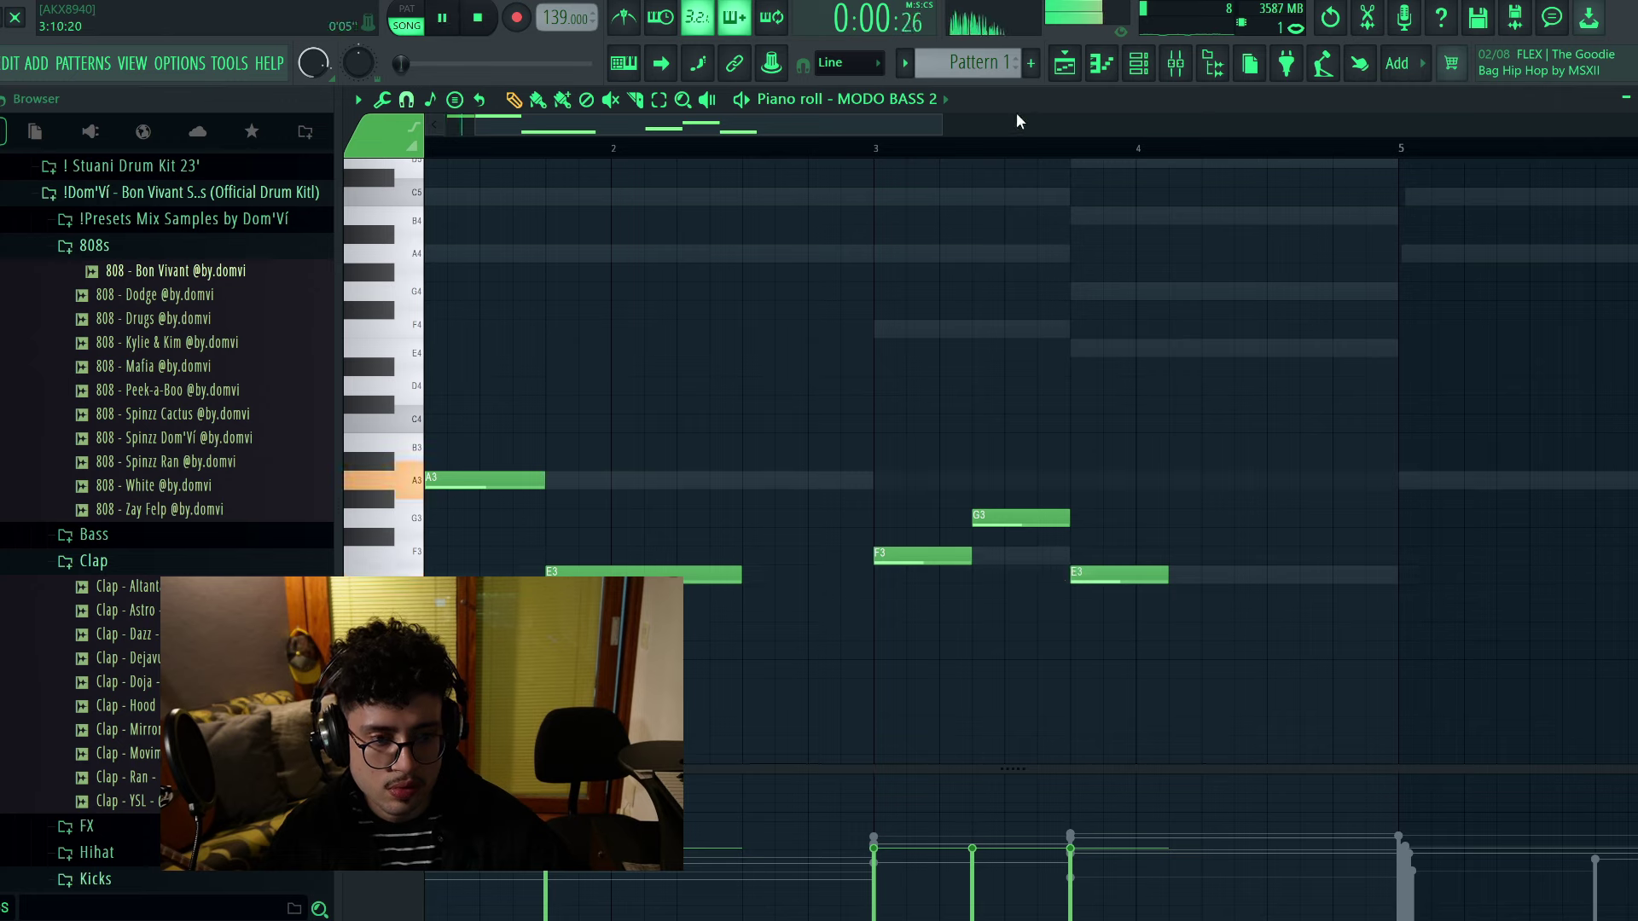
Set the E3 at 3:13 to eight steps and add another E3 at 4:09 ending at bar 5
click(887, 152)
scroll(881, 154, down, 2)
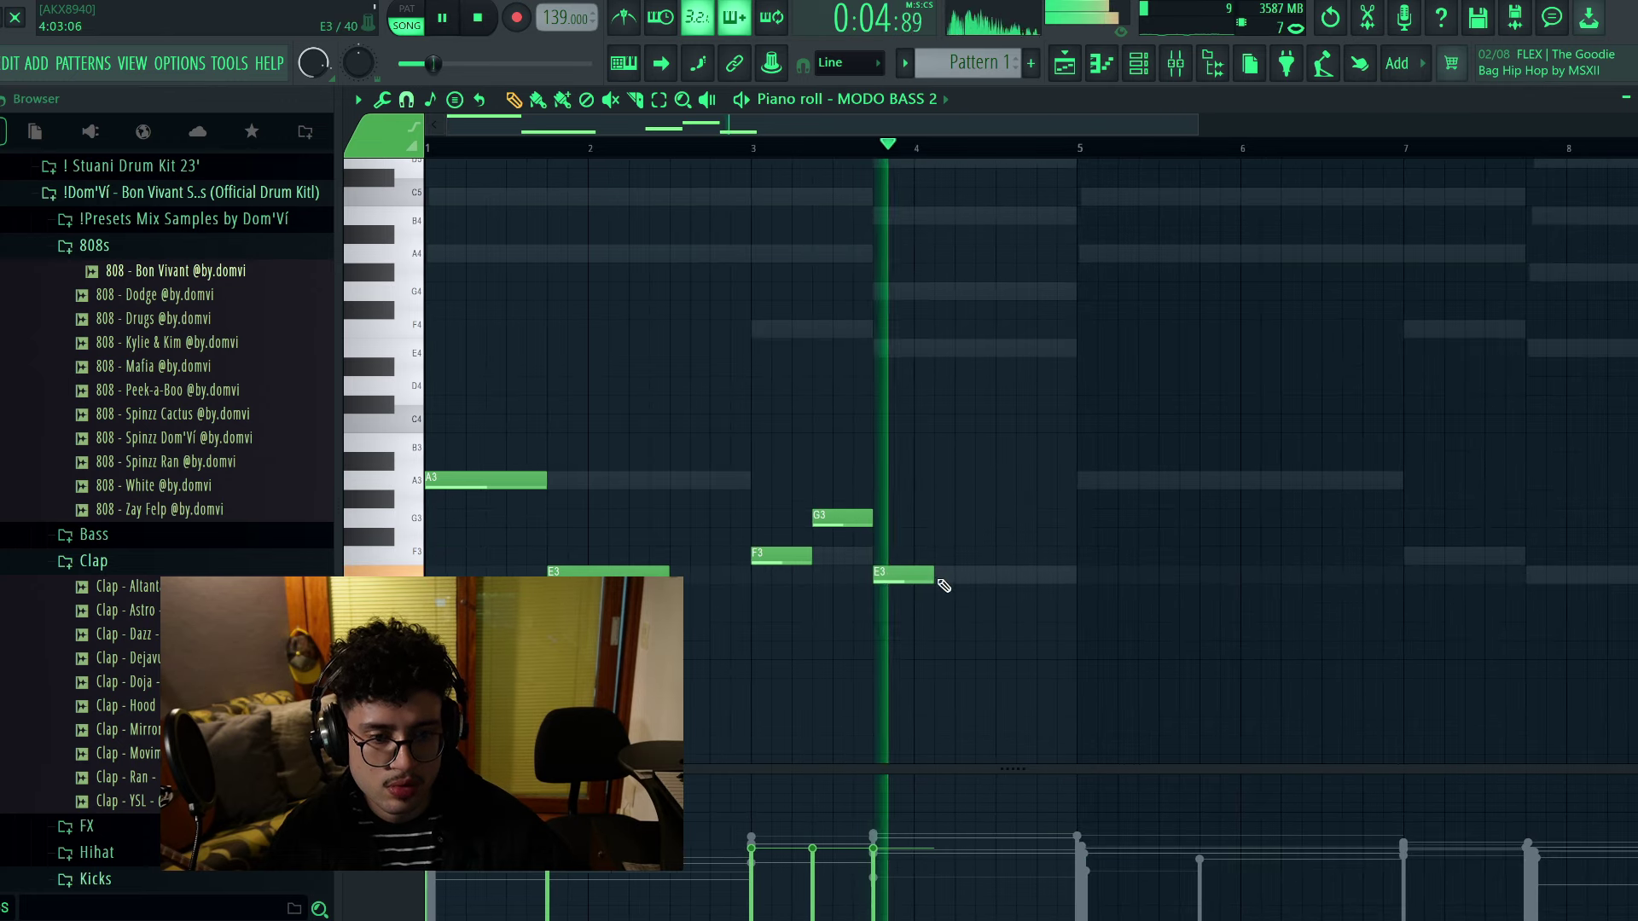
drag(937, 577, 988, 575)
key(space)
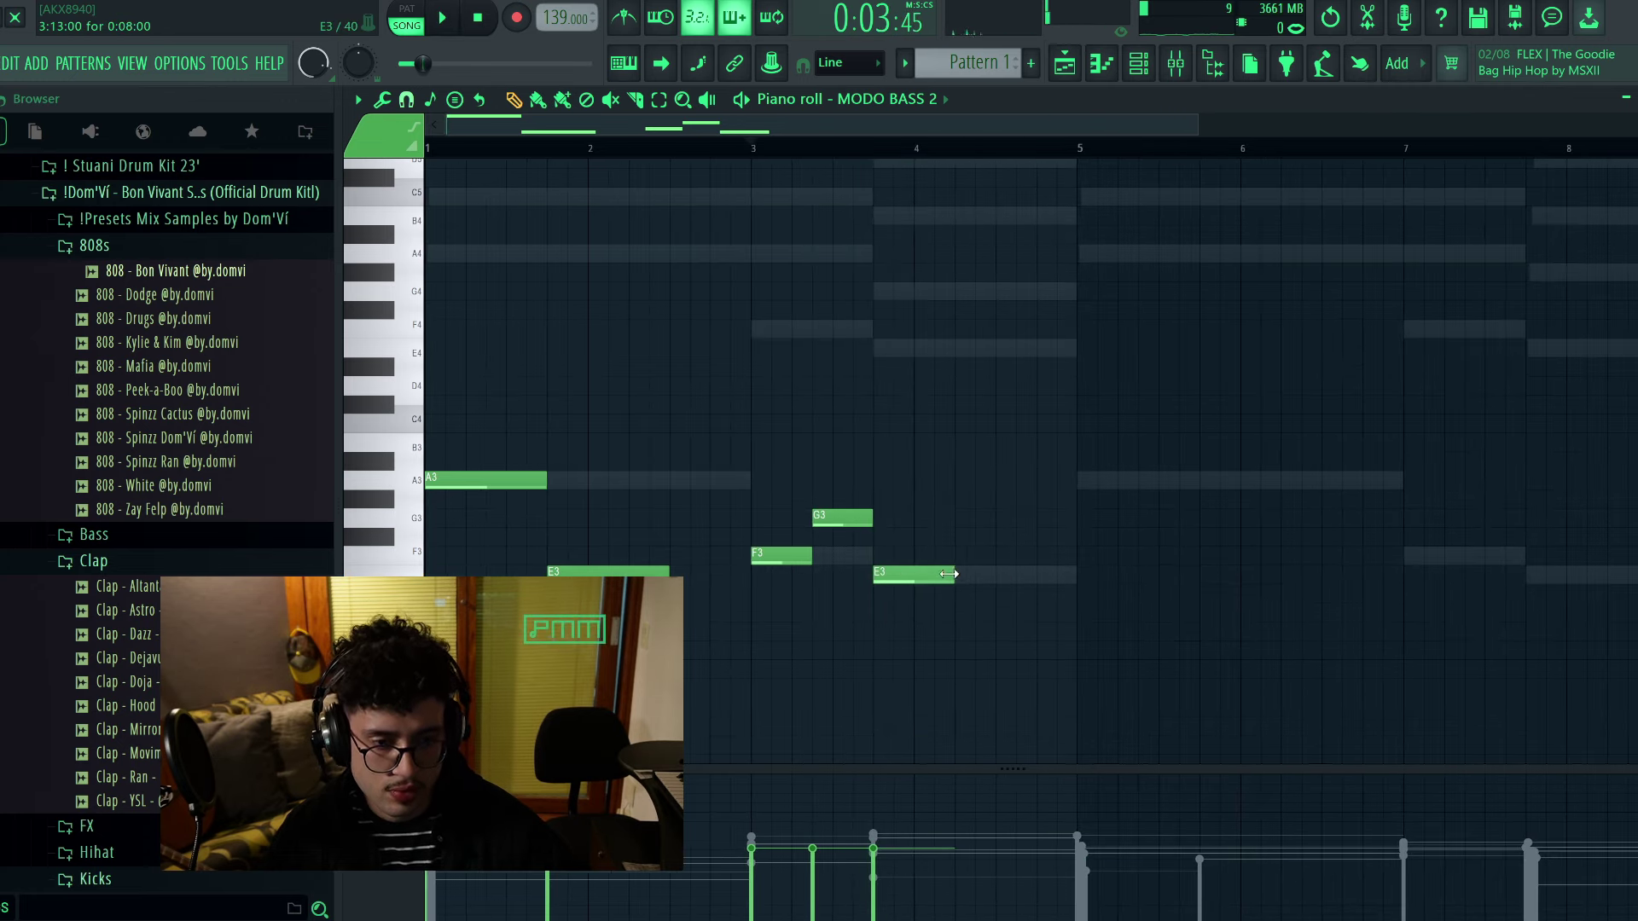
key(space)
drag(954, 575, 975, 574)
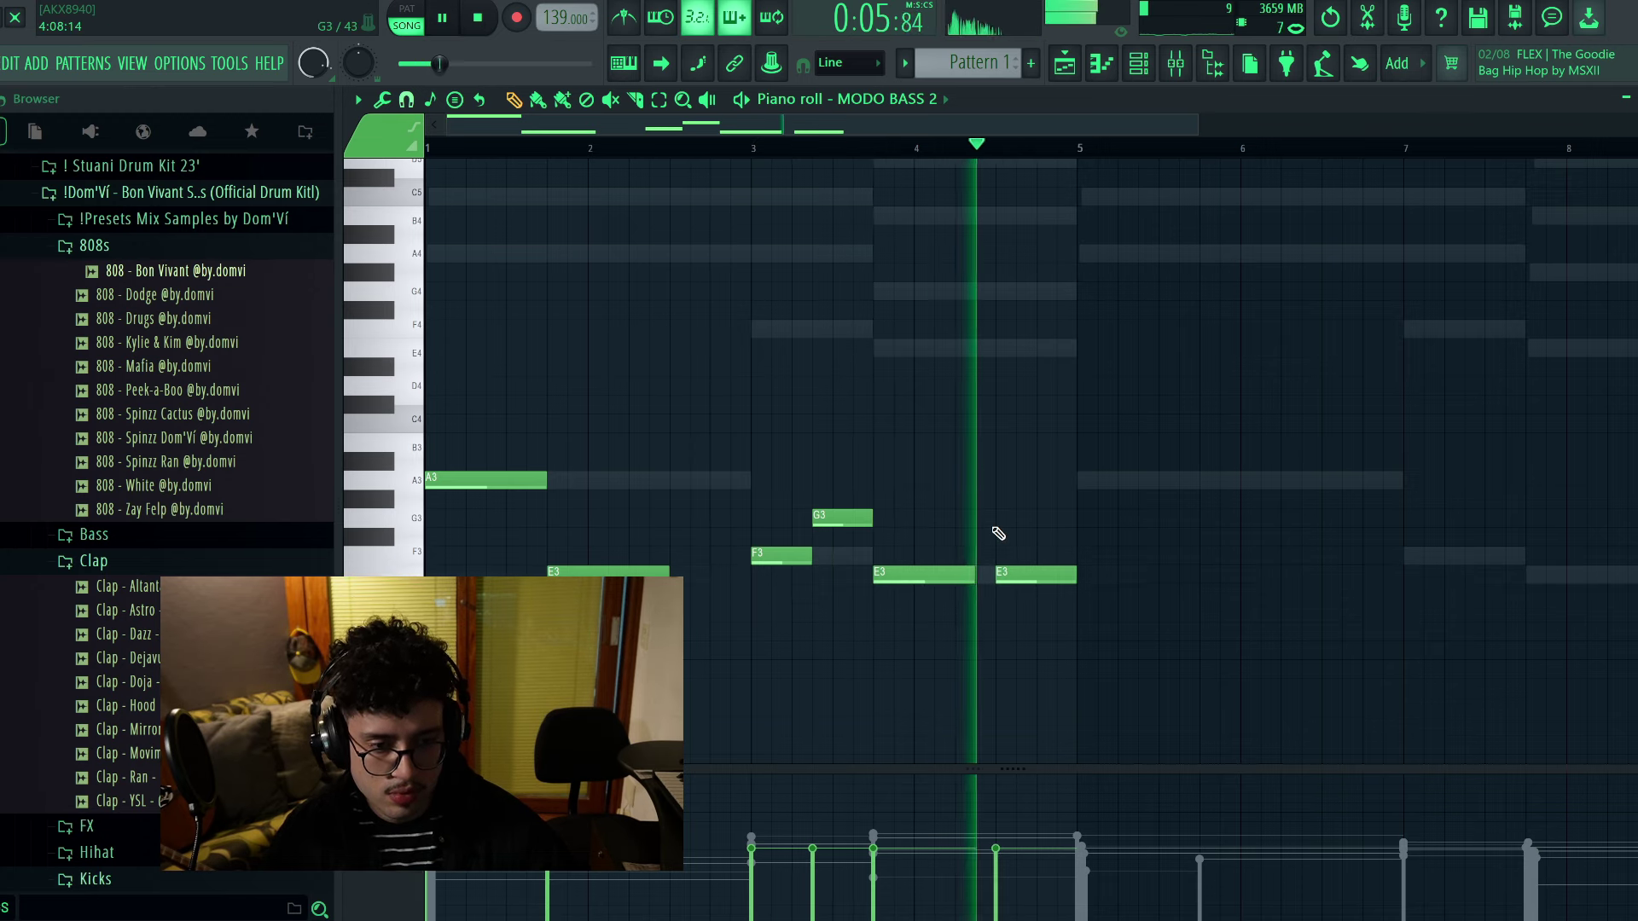
drag(973, 575, 956, 576)
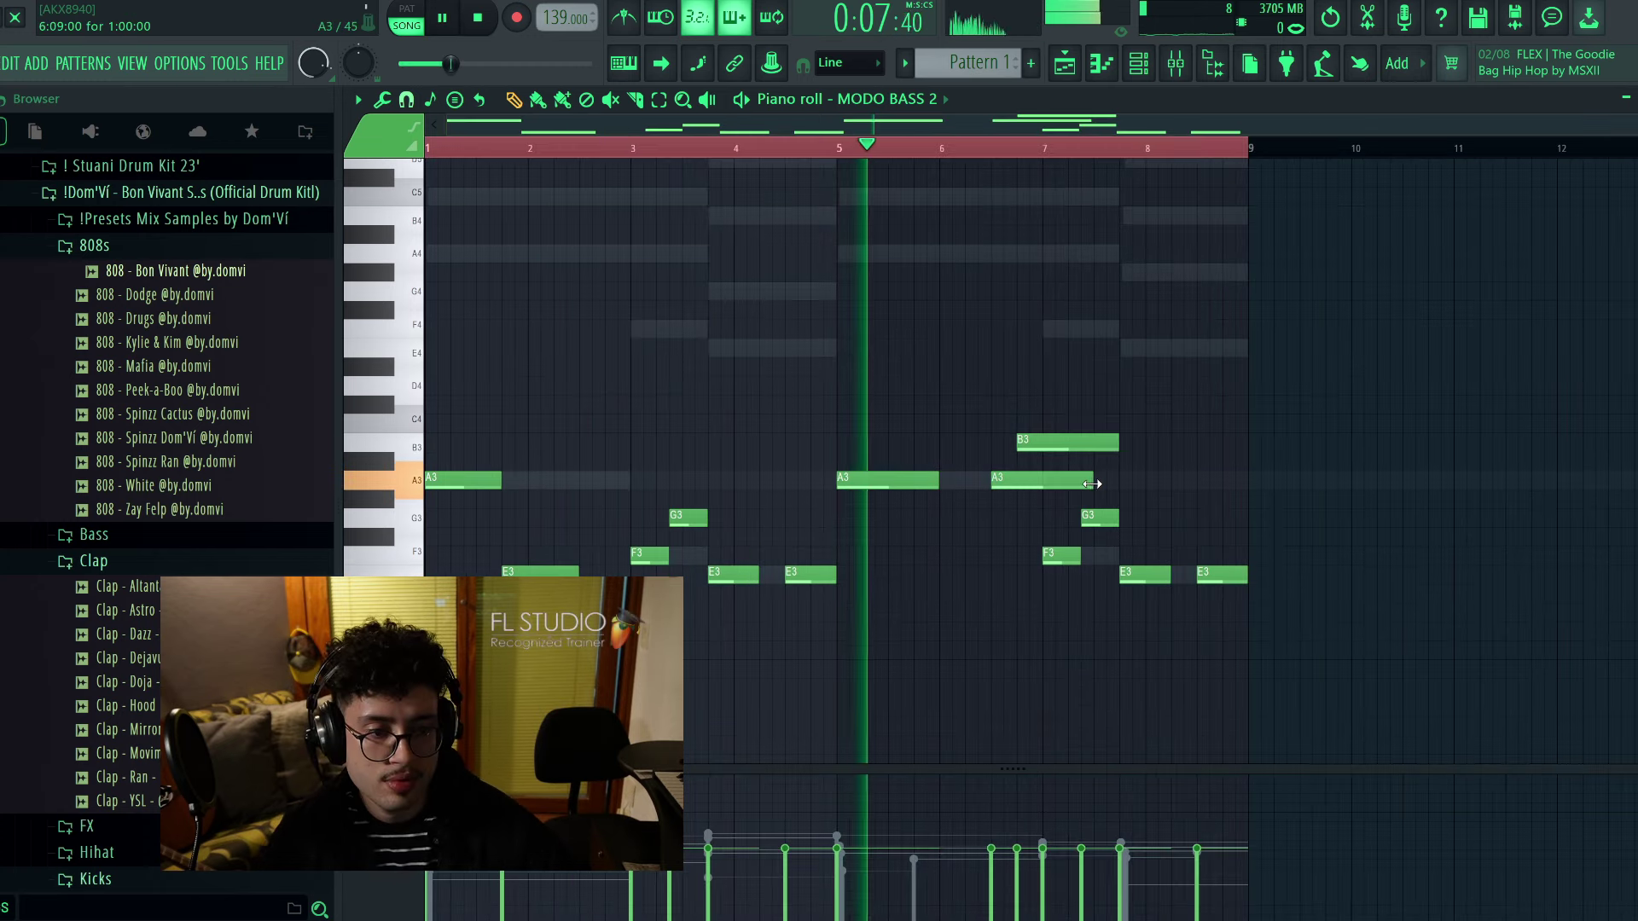
Shorten the A3 at 6:09 and B3 at 6:13 to four steps each and add a four-step C4 at bar 7
drag(1091, 483, 1019, 479)
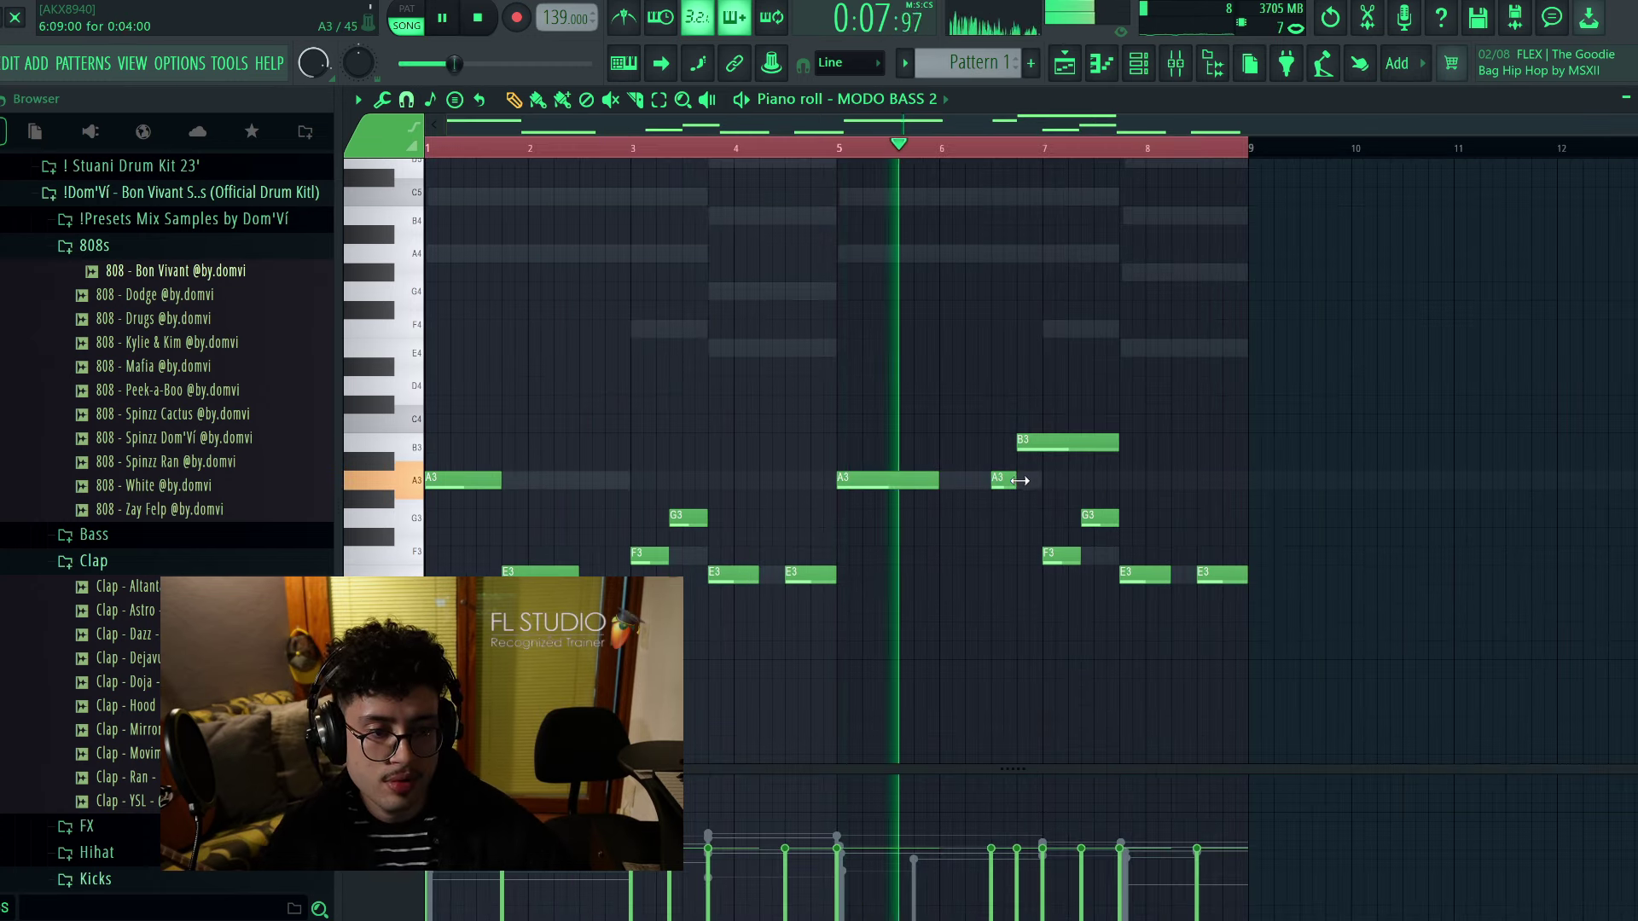
drag(1115, 444, 1034, 435)
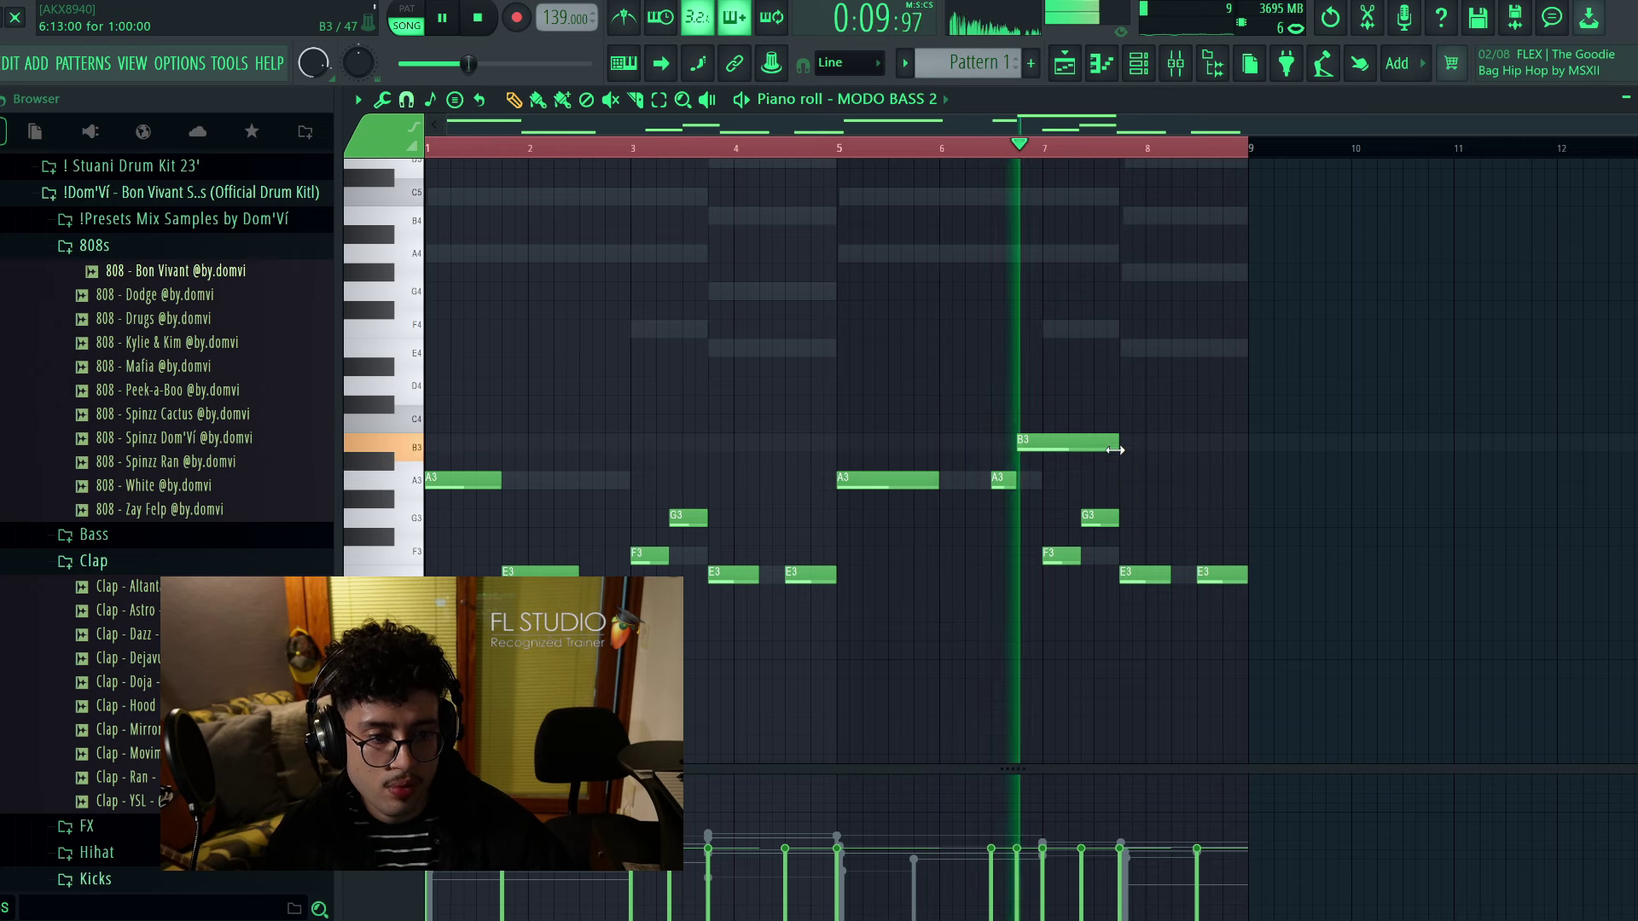
key(space)
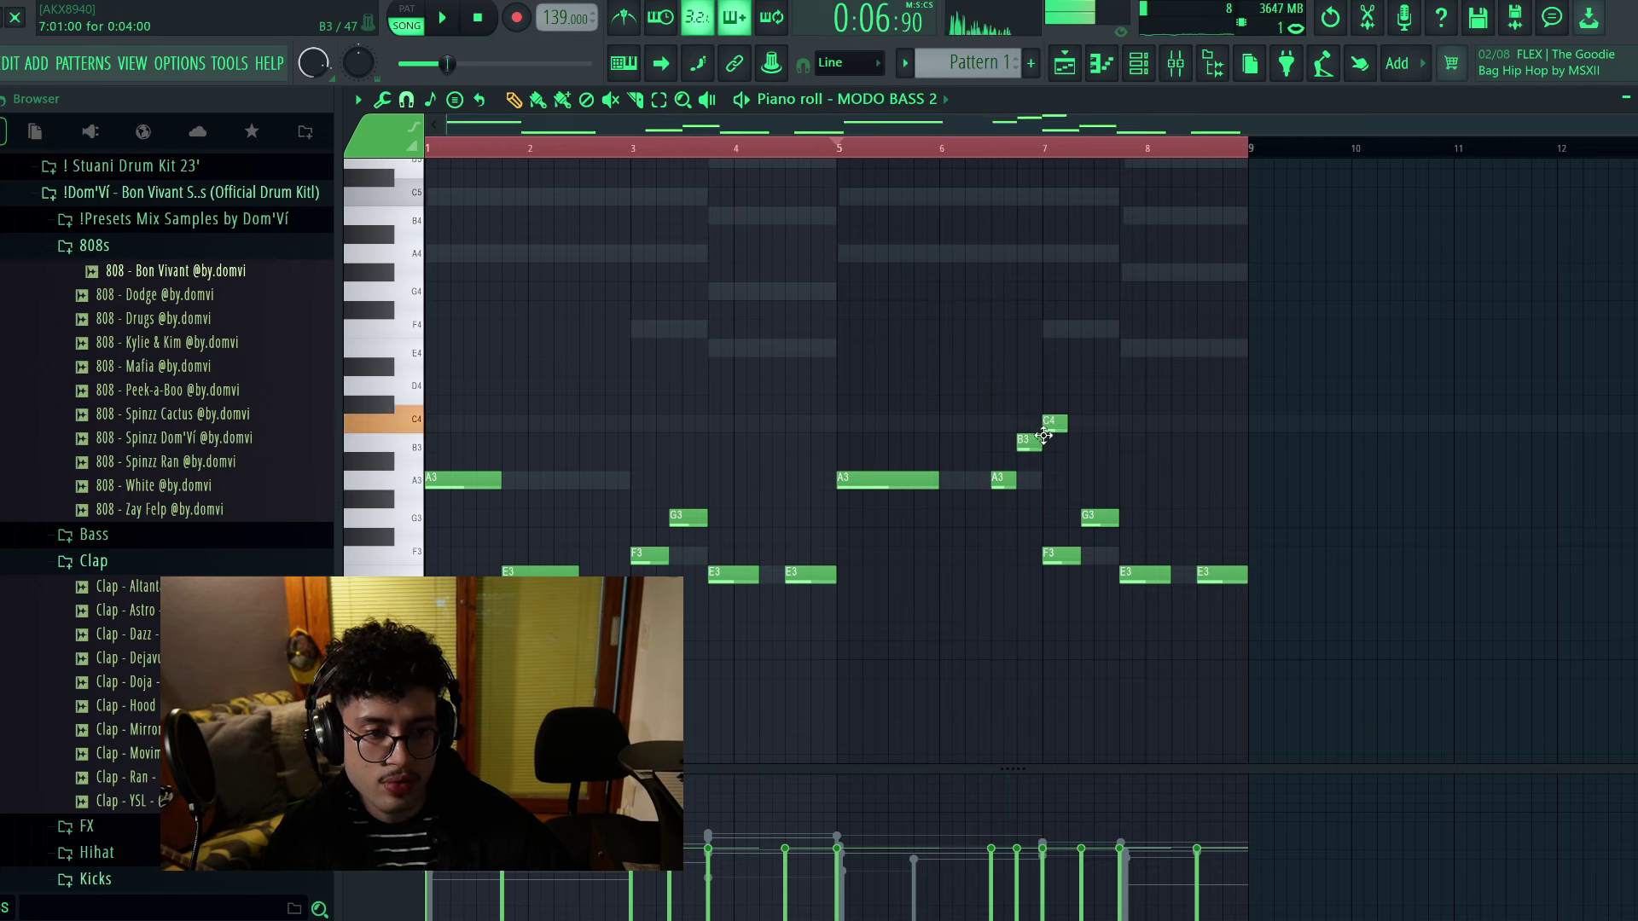
Move the bar 7 F3 to 7:07, delete the G3 above it, and play back the change
key(space)
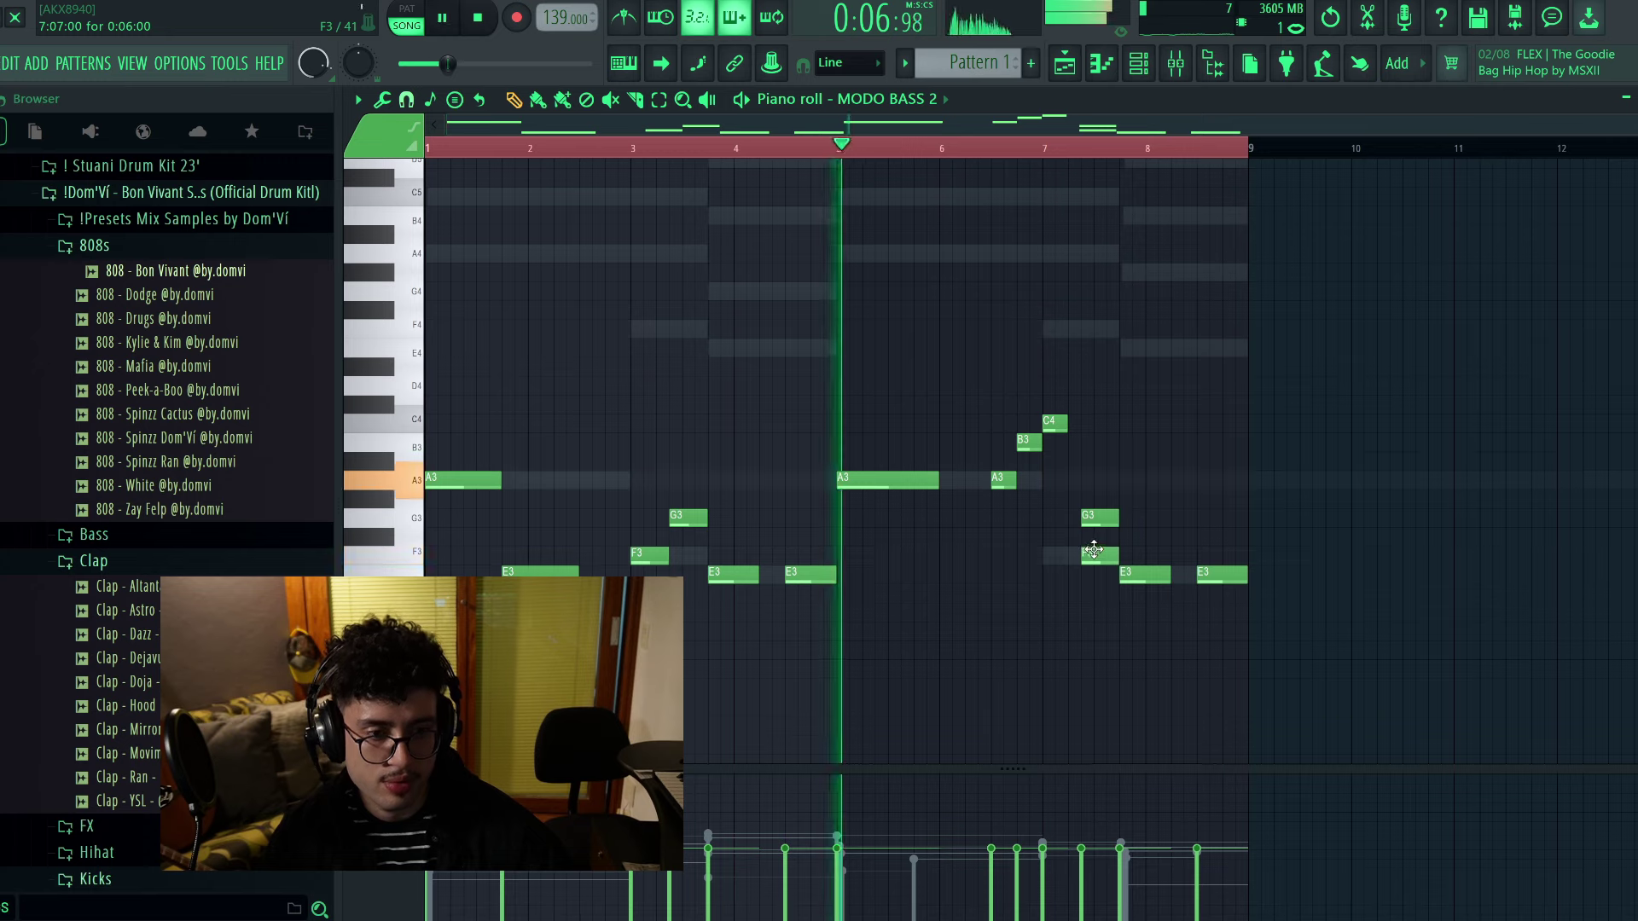
right_click(1109, 517)
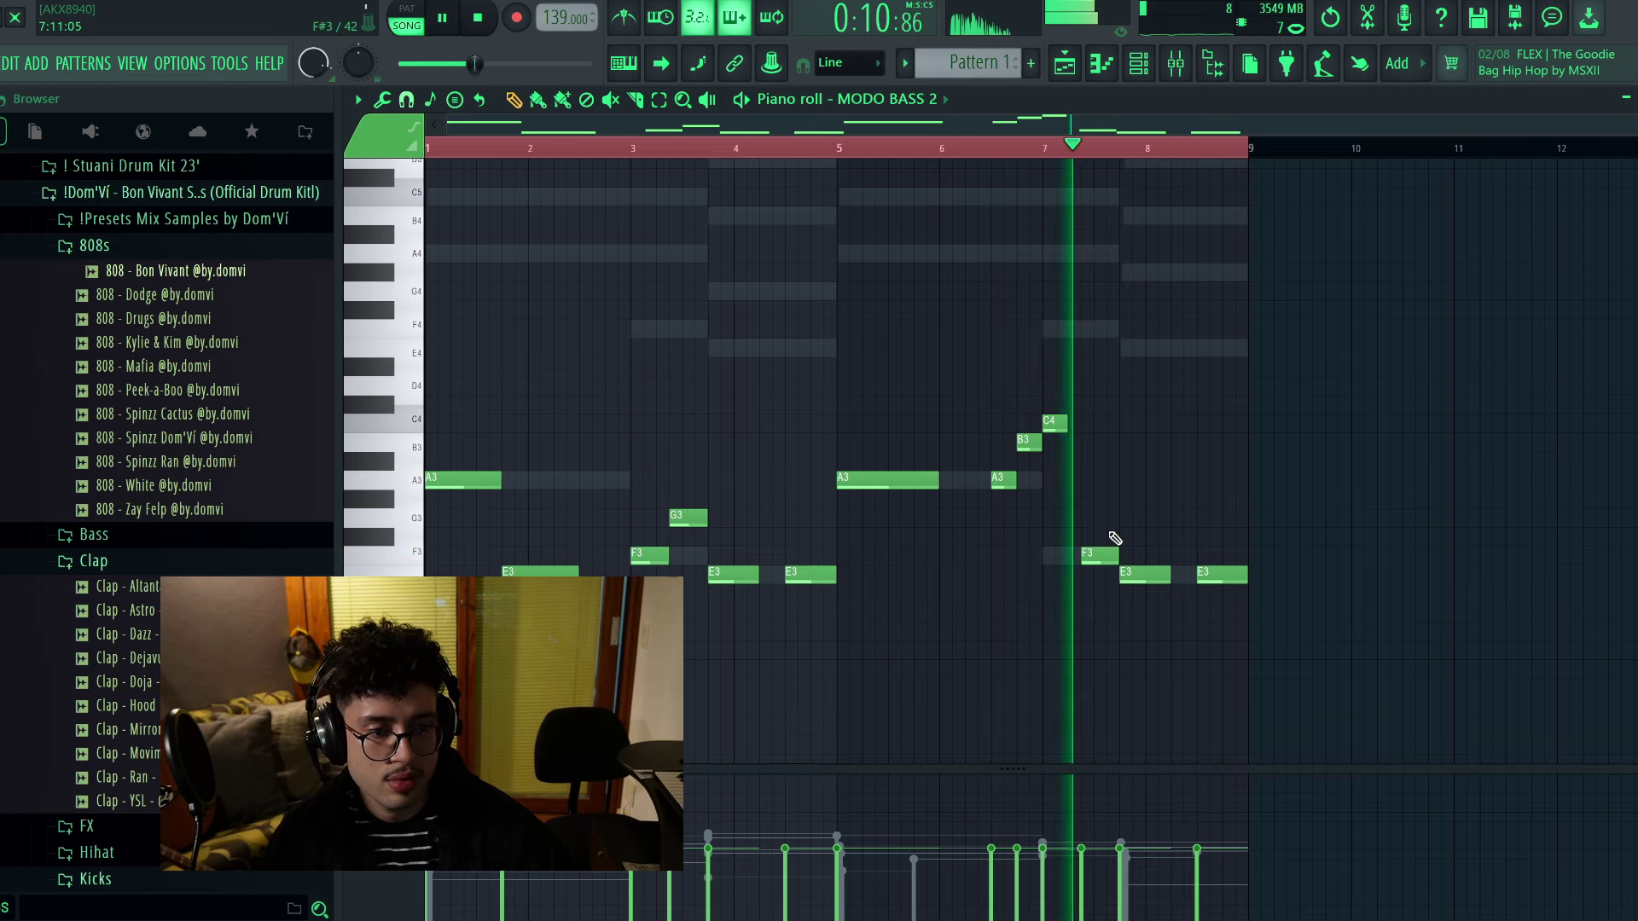
key(space)
Replace the C4 at bar 7 with a four-step F4 and play the bass run
scroll(1085, 204, up, 2)
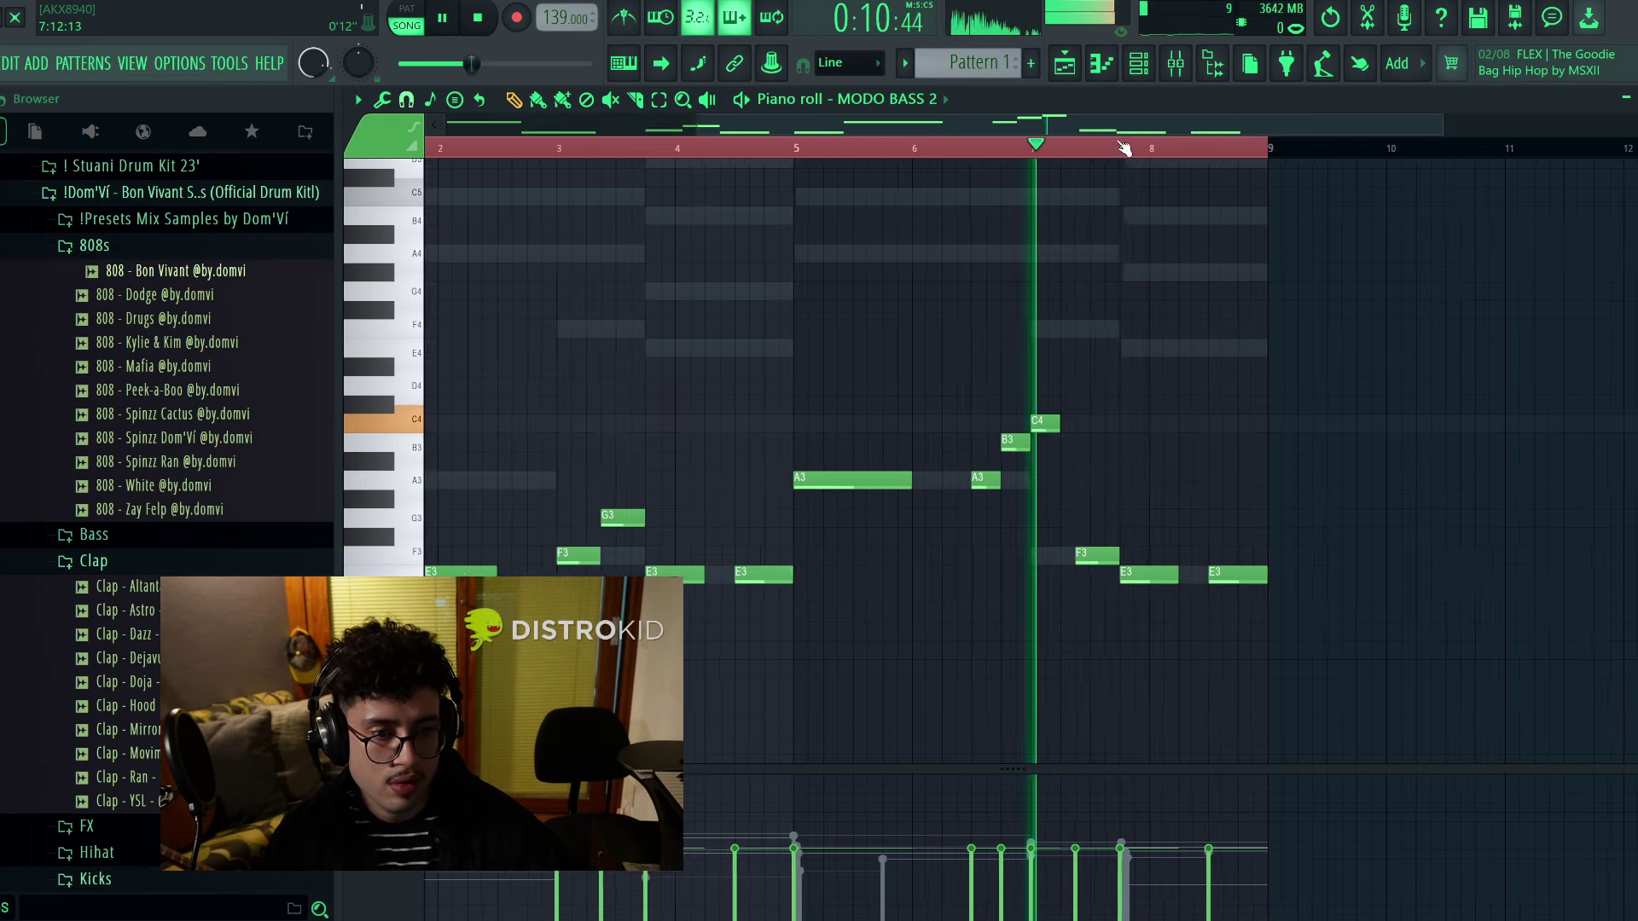
key(space)
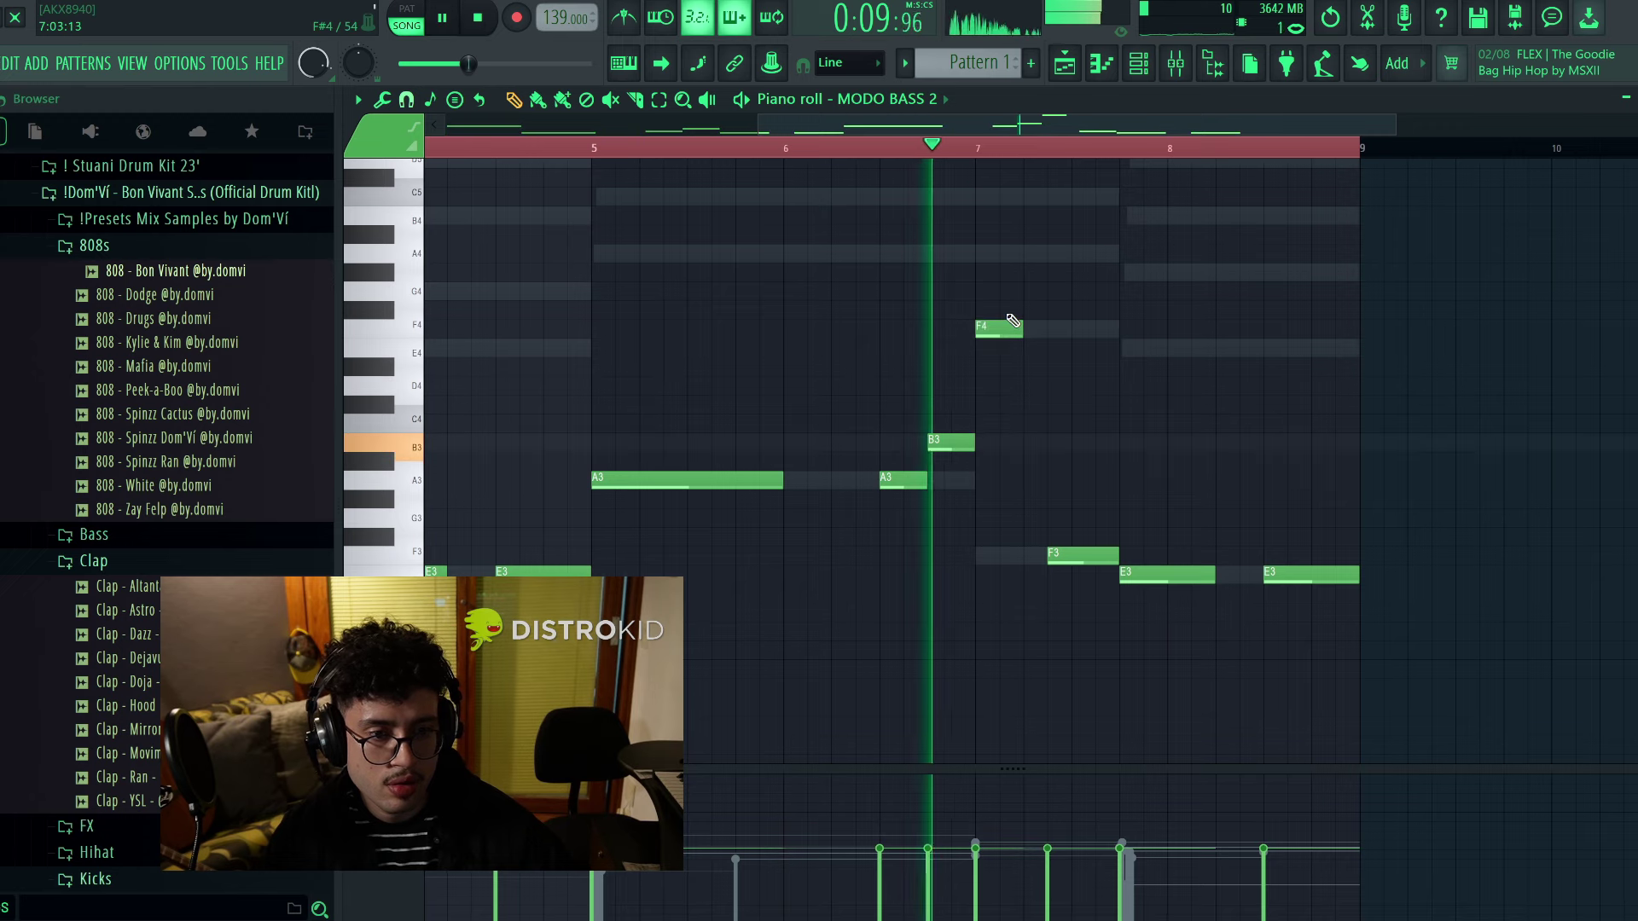
drag(1020, 328, 1019, 329)
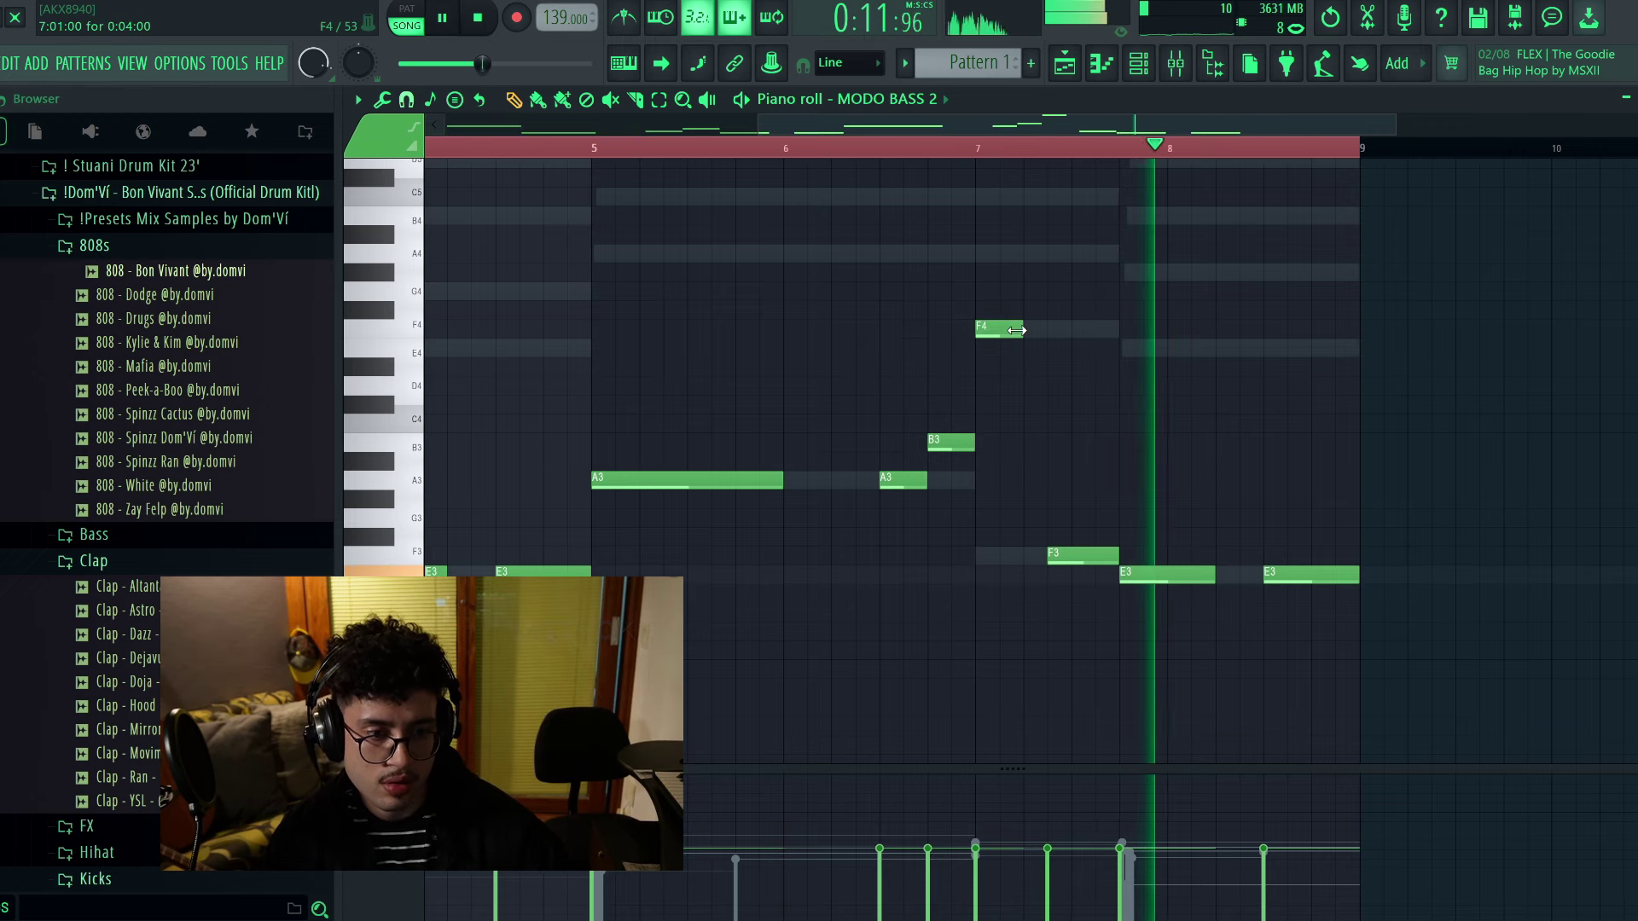
Raise the final E3 at 8:09 to G#3 and play back the bassline
key(space)
drag(1304, 575, 1322, 494)
key(space)
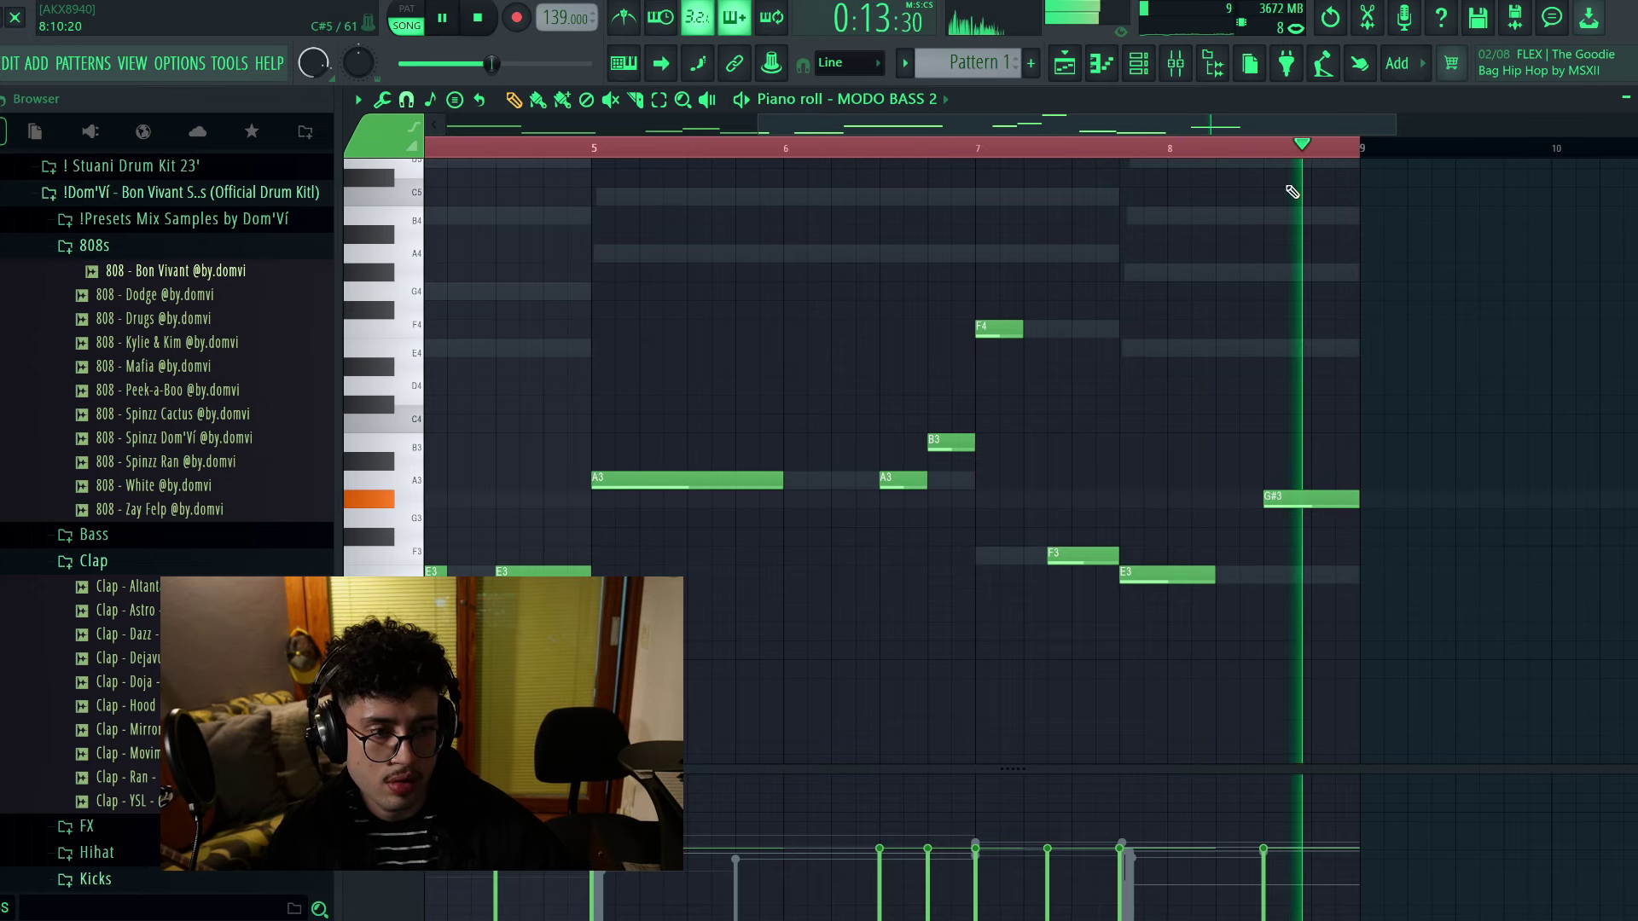
scroll(1283, 154, down, 3)
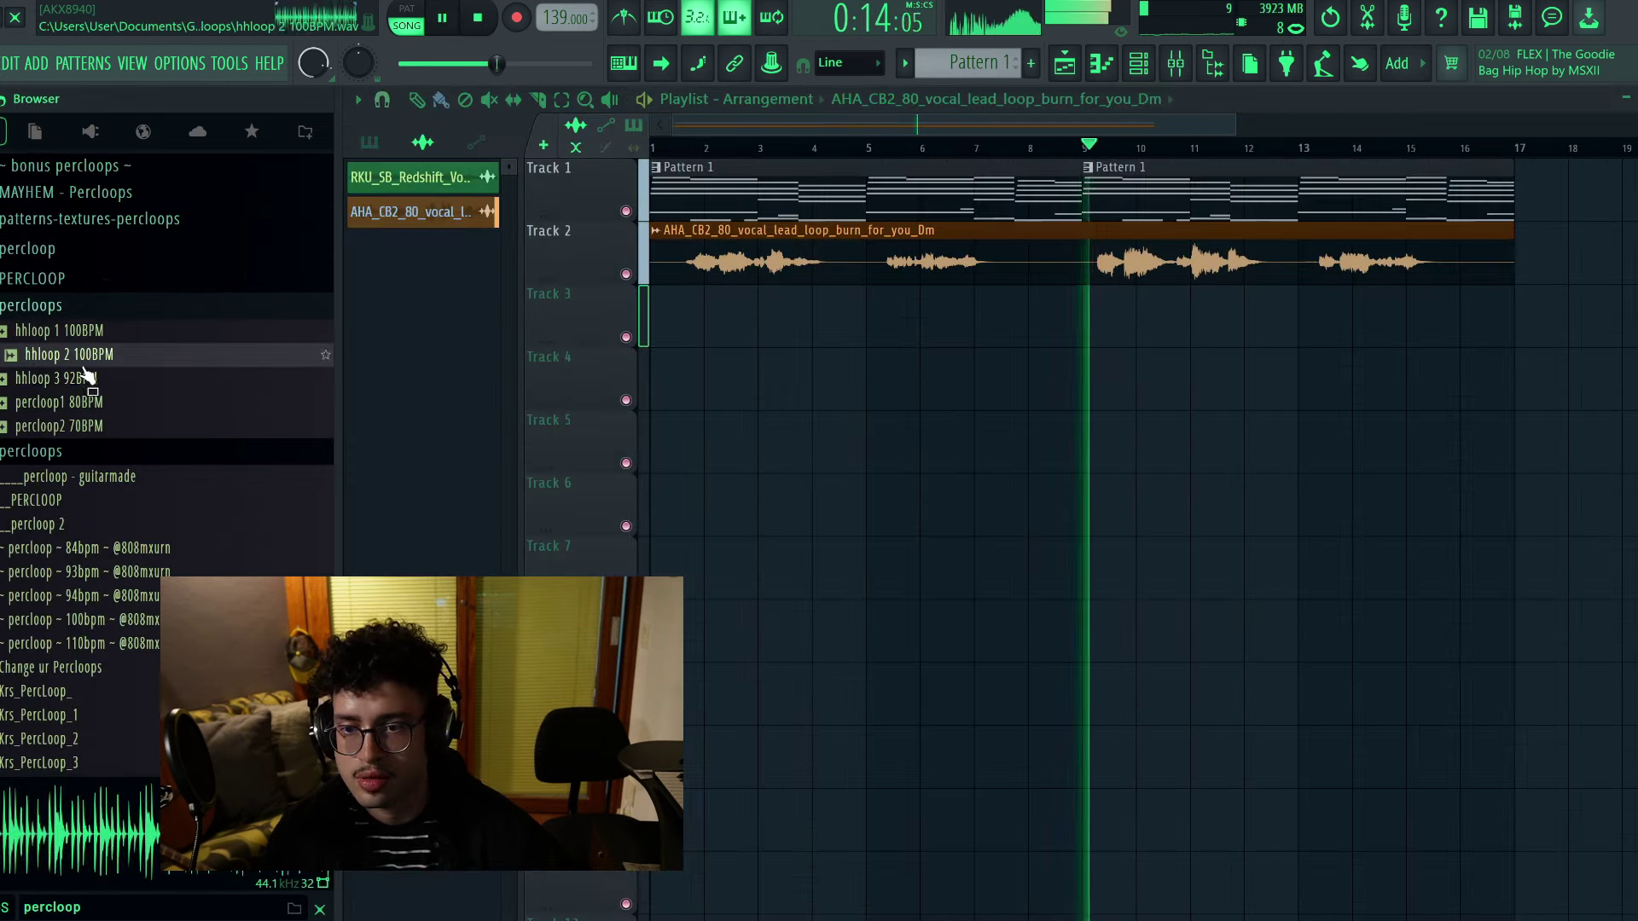
Audition the percloop samples and place percloop1 80BPM at the start of Track 3
click(86, 405)
click(92, 307)
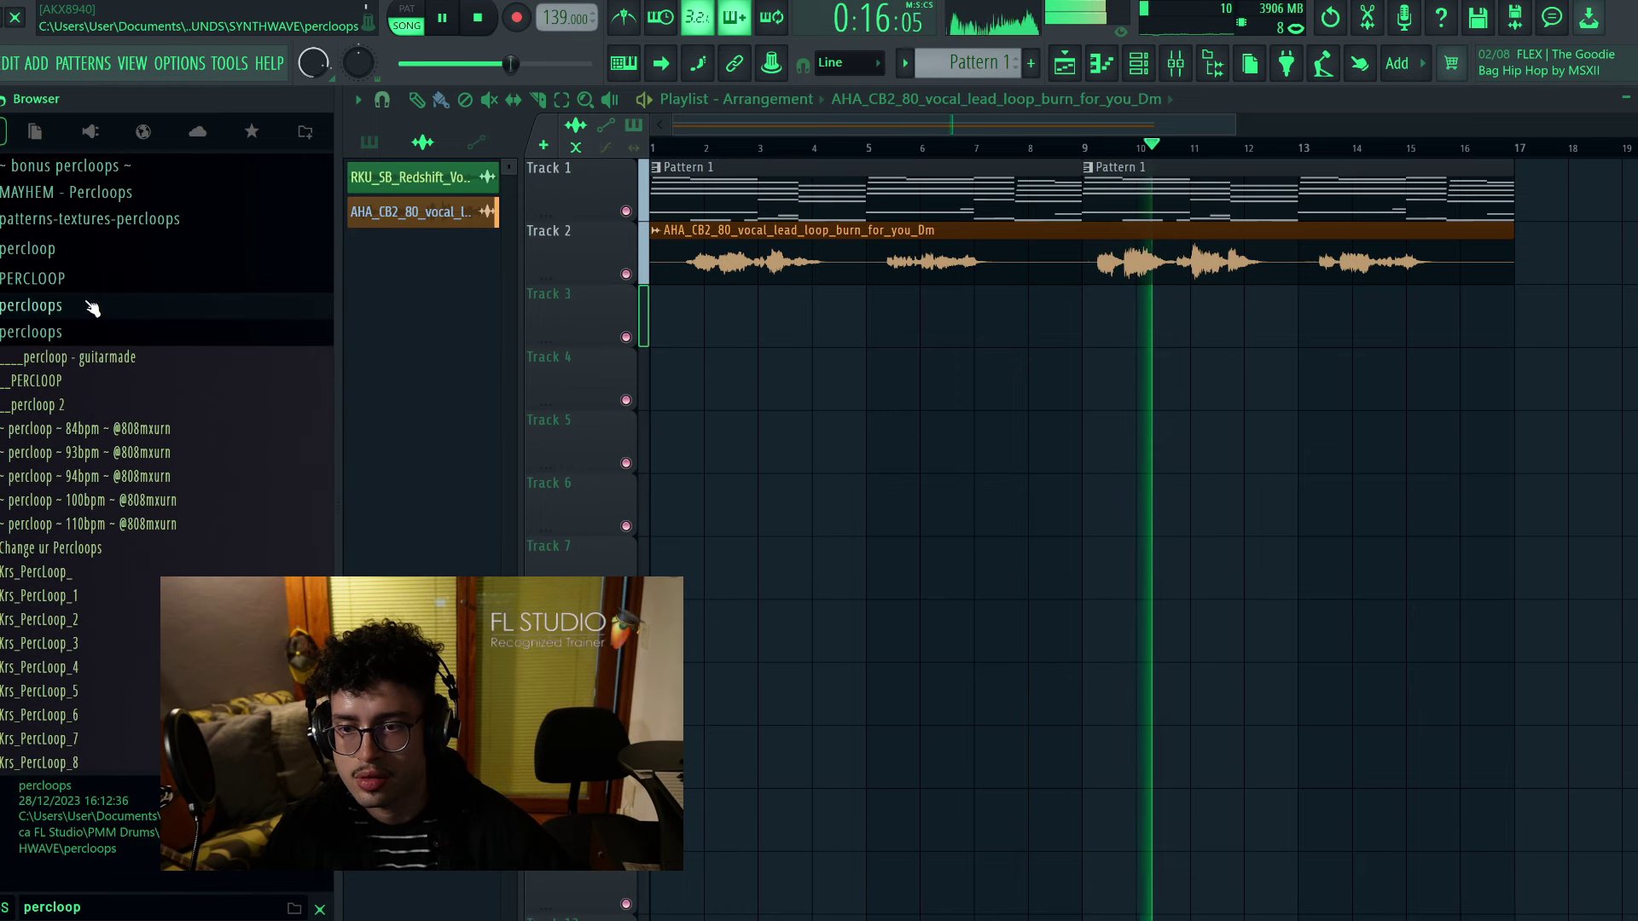
click(89, 309)
drag(83, 396, 711, 312)
Time-stretch percloop1 to four bars in Auto mode, lower its pitch, and play it from the start
double_click(708, 311)
drag(825, 290, 791, 495)
drag(899, 624, 899, 593)
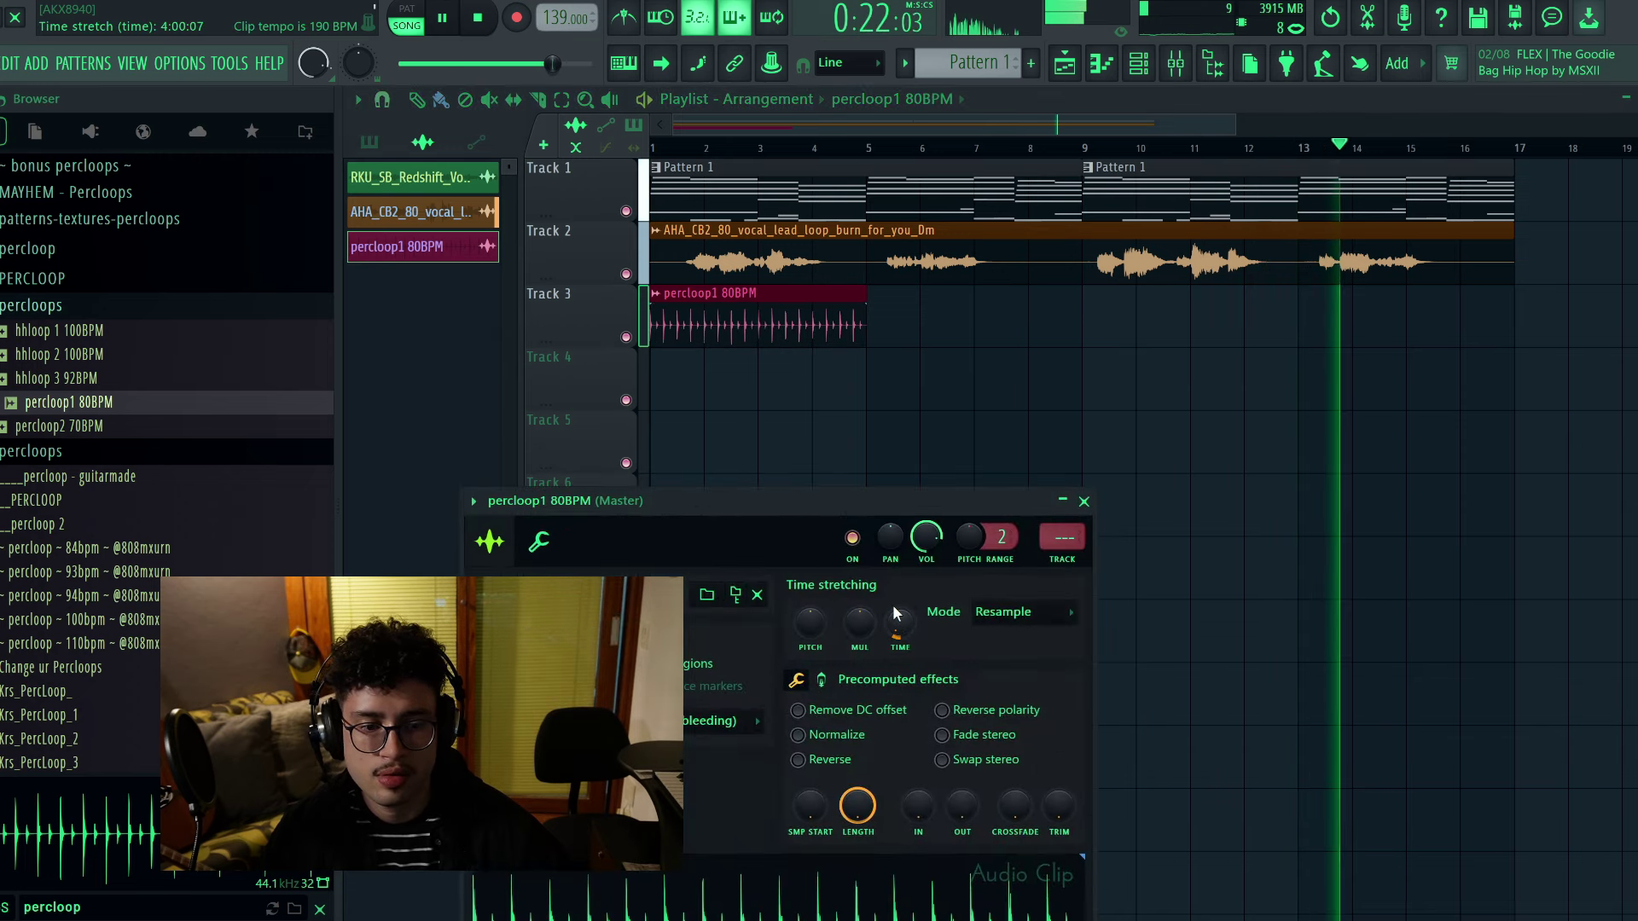
drag(809, 624, 810, 661)
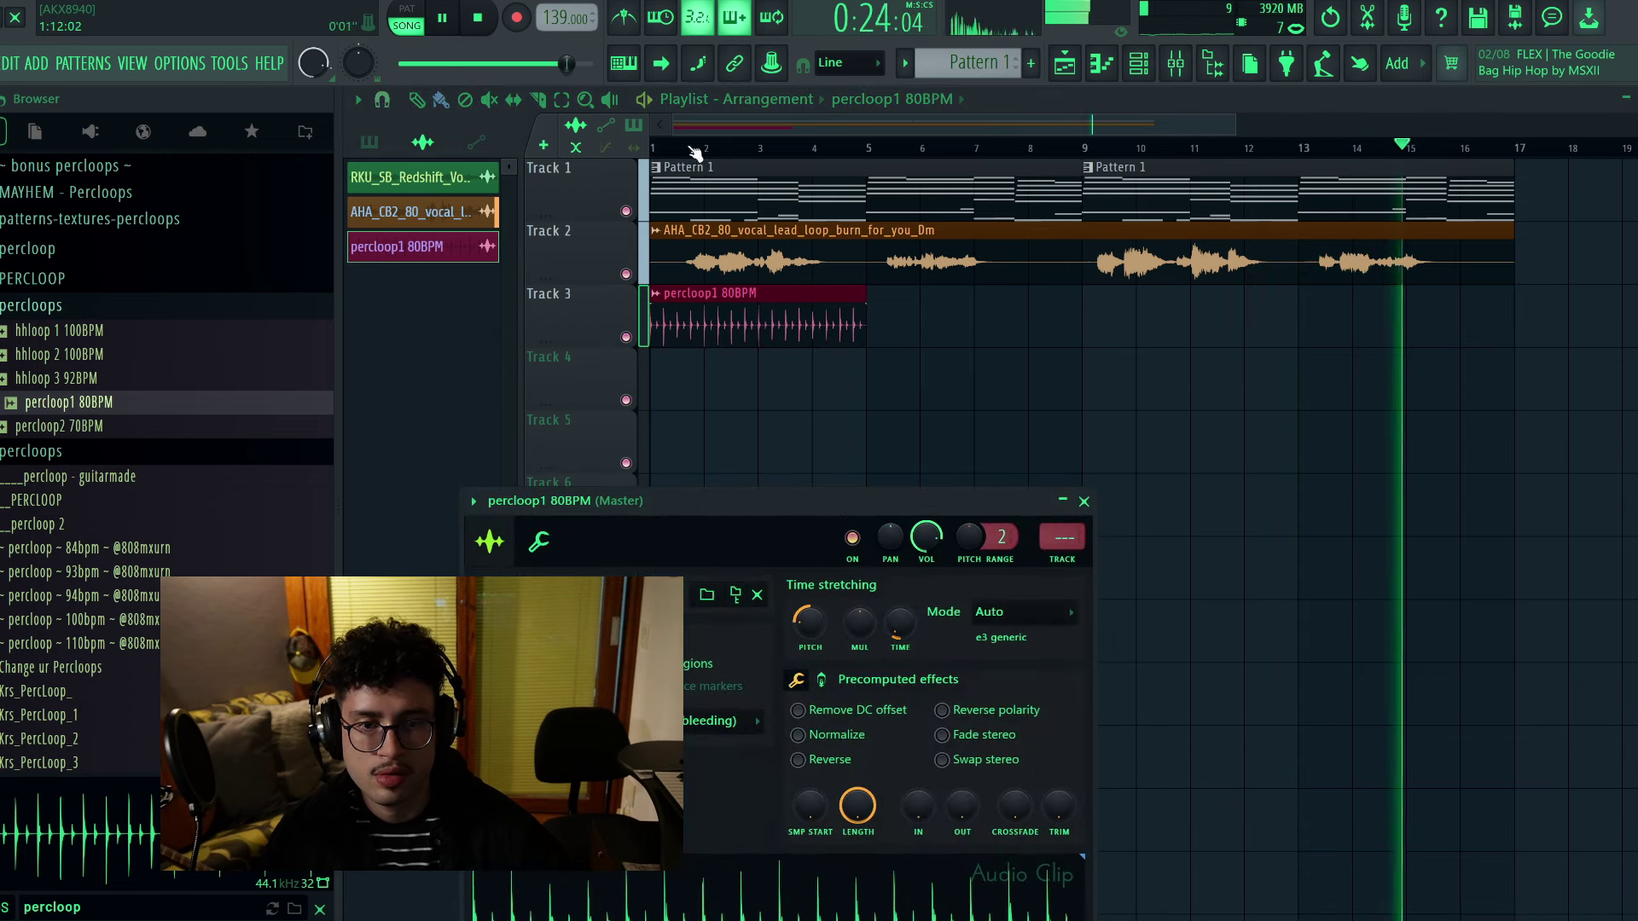
click(657, 147)
double_click(749, 332)
key(space)
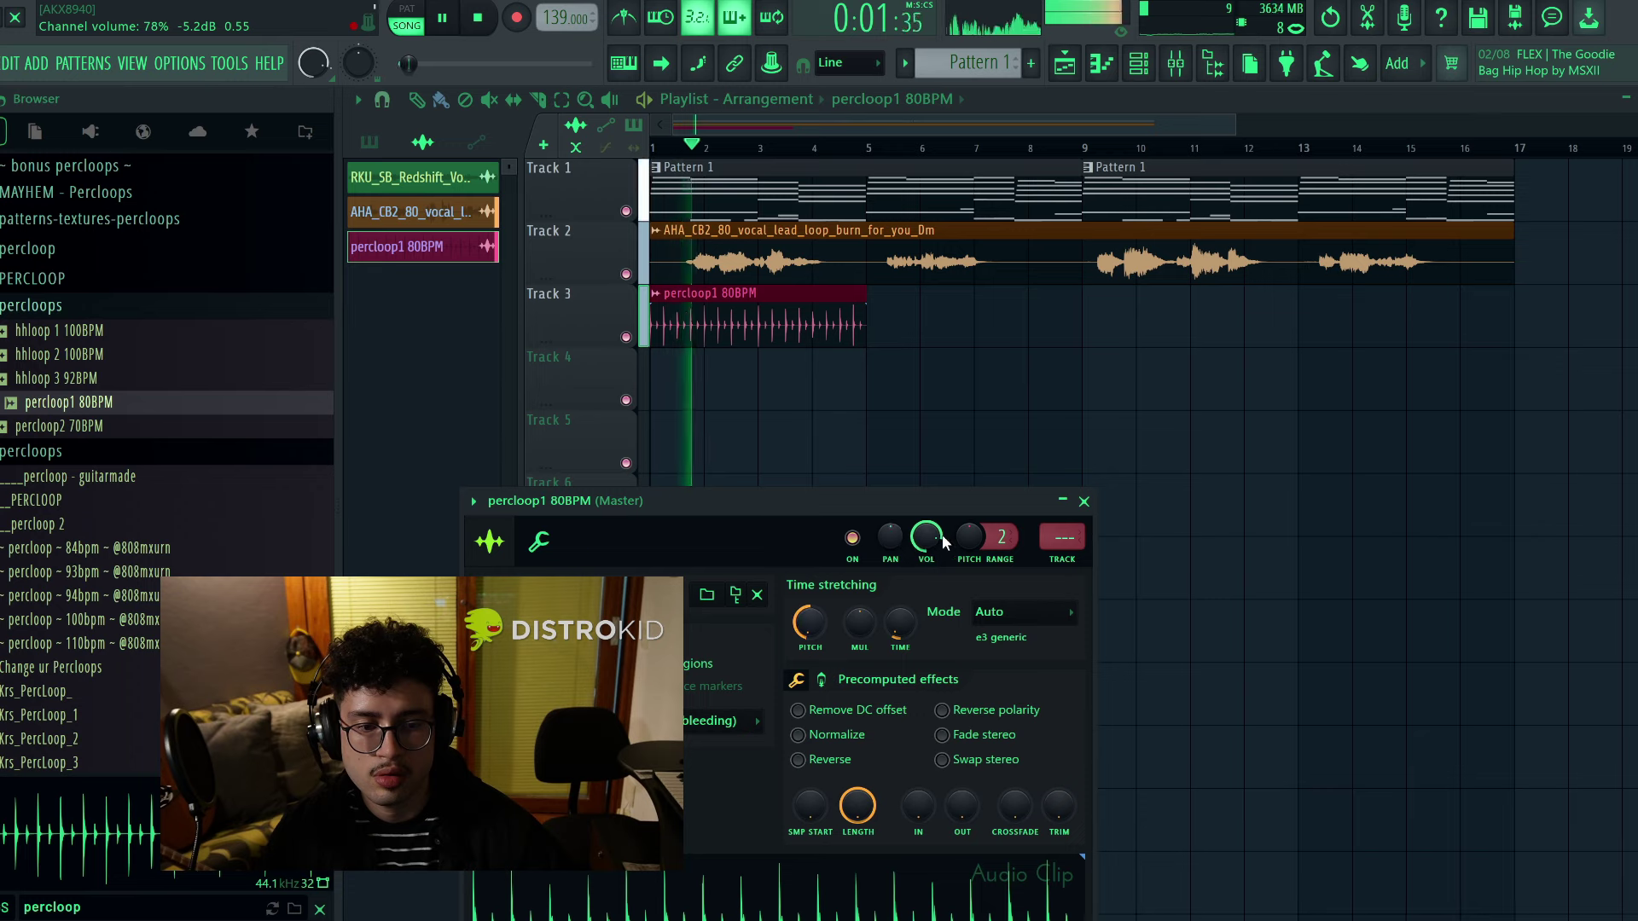
Fill Track 3 up to bar 17 with copies of the percloop1 clip
shift+drag(731, 318, 913, 321)
scroll(806, 153, down, 2)
scroll(810, 158, down, 1)
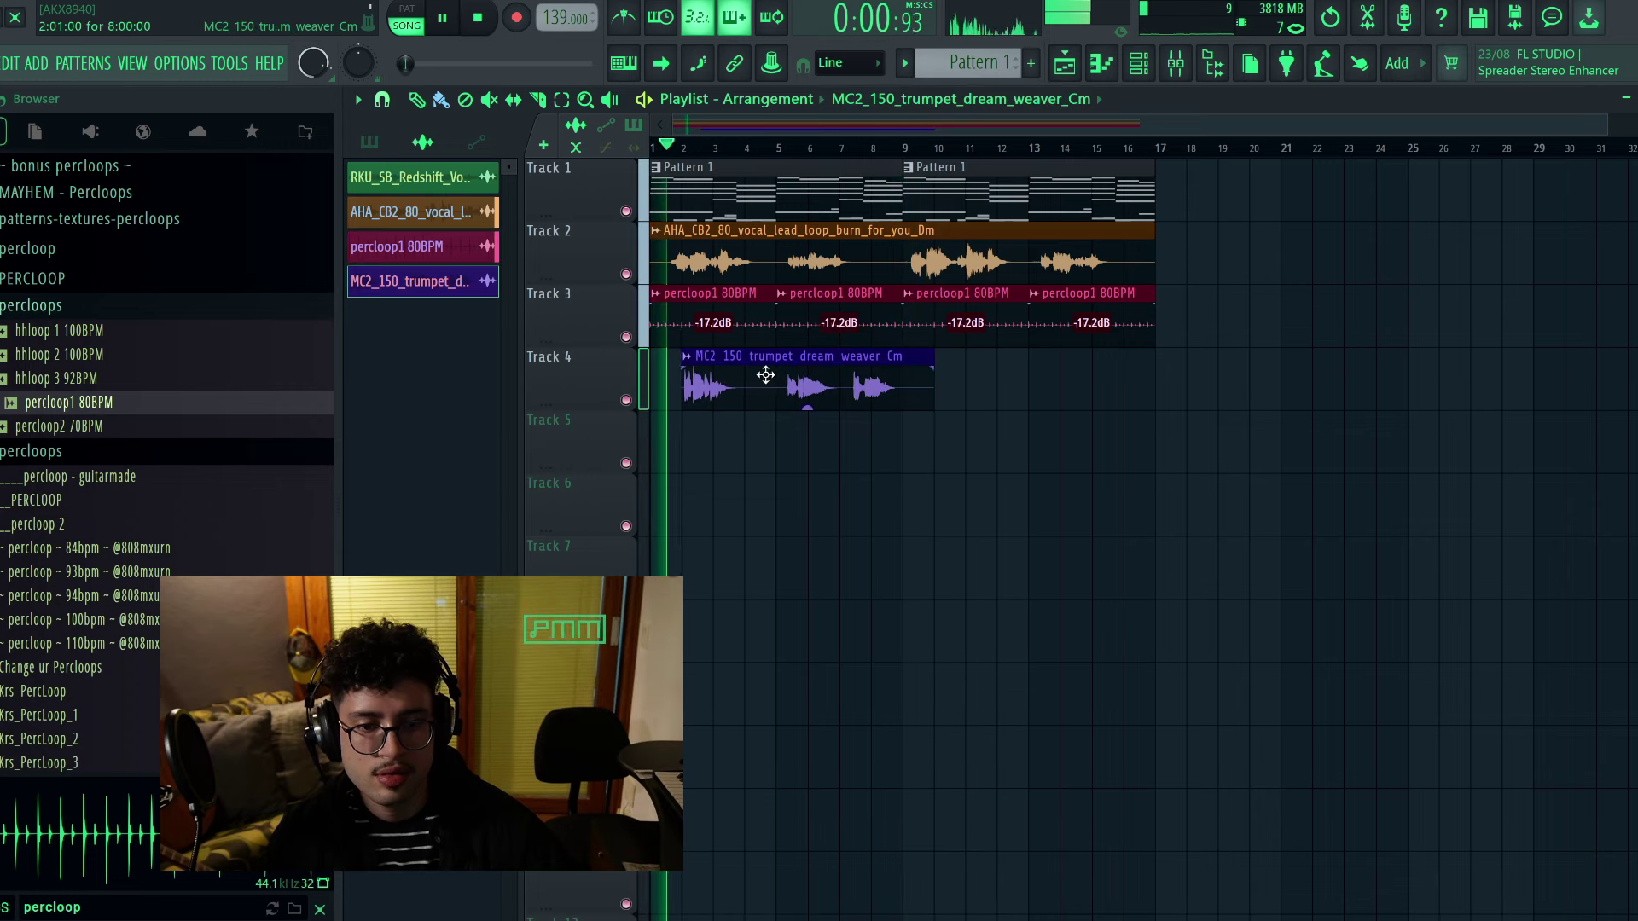
Move the trumpet clip to about 3:10, slice it before its second phrase, and trim the first piece to about 5:12
scroll(685, 218, up, 3)
key(space)
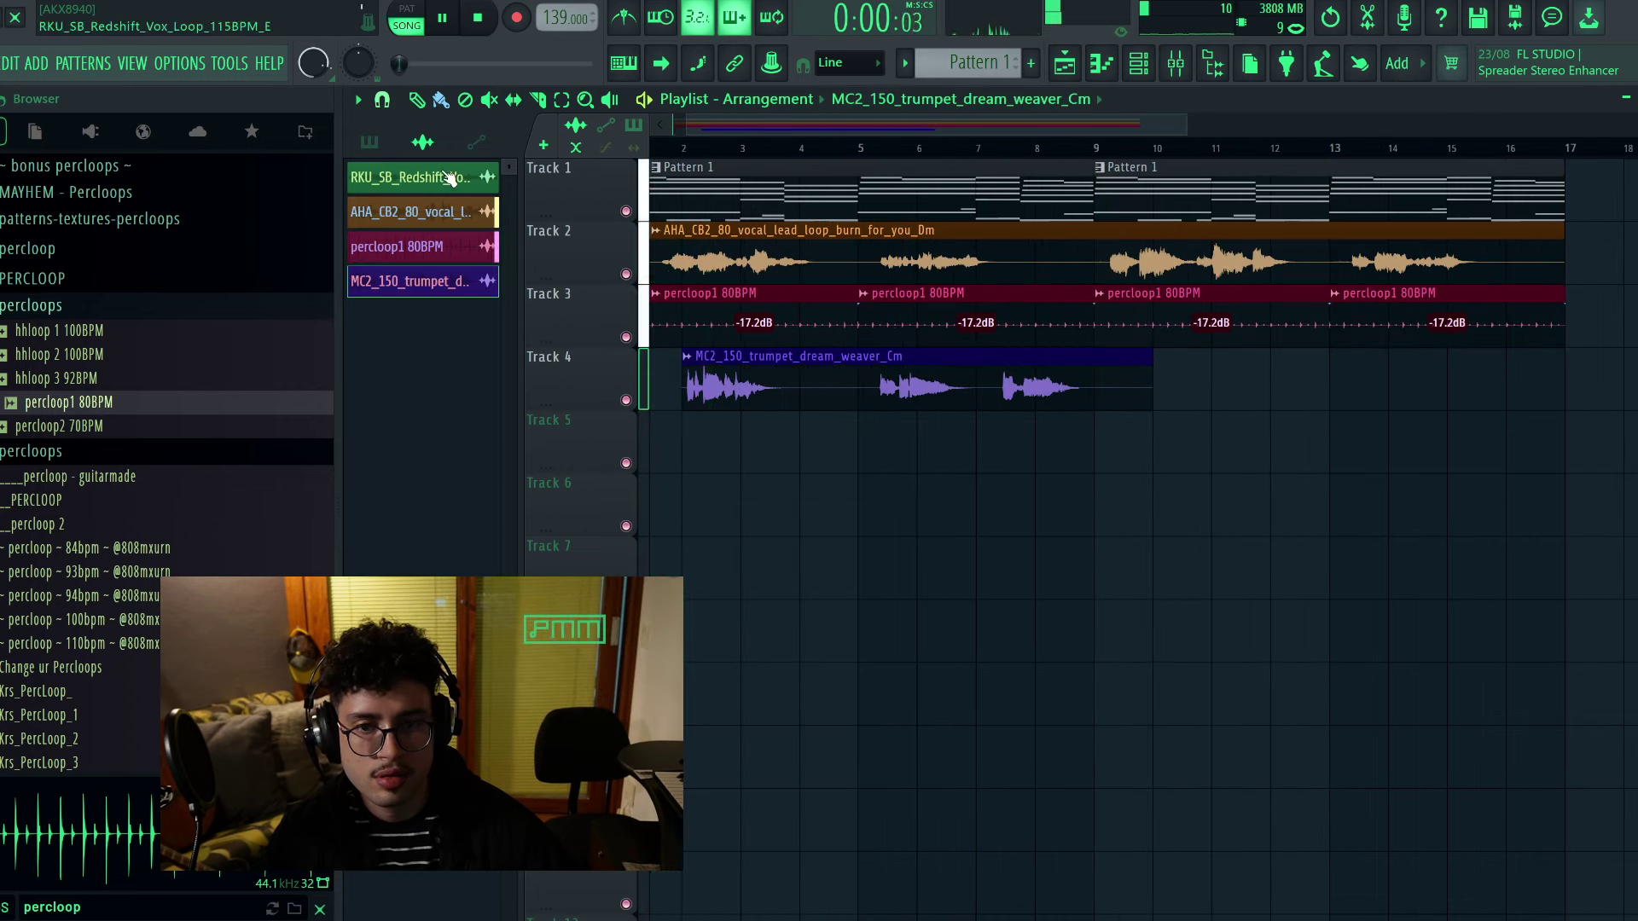
drag(738, 389, 852, 380)
key(c)
drag(945, 403, 941, 358)
drag(967, 359, 902, 369)
click(416, 101)
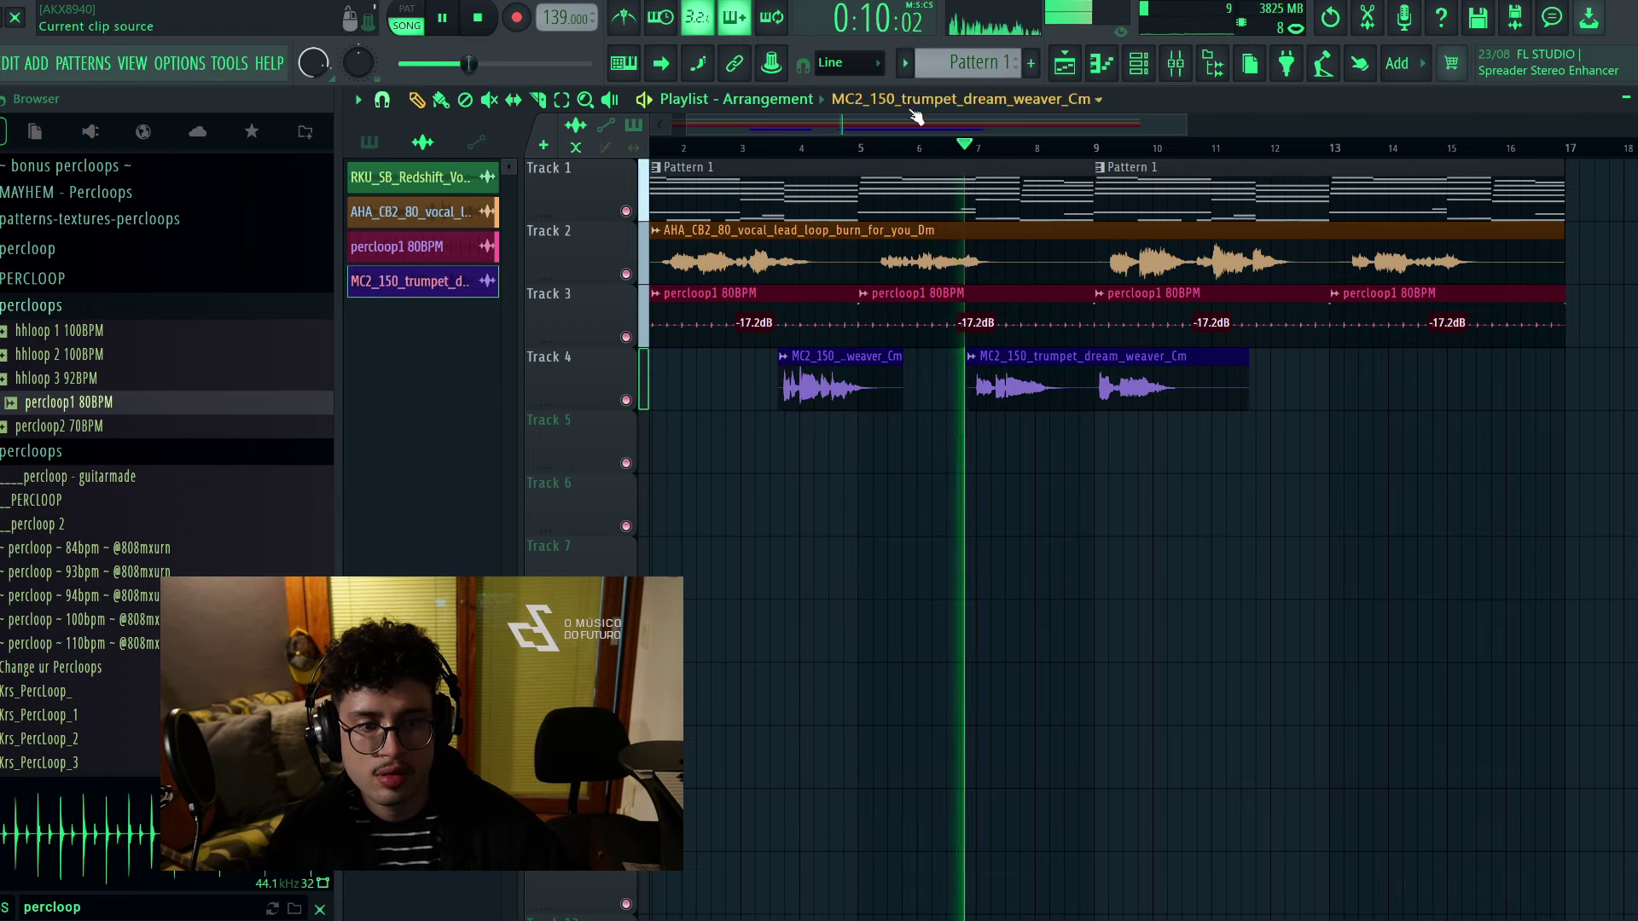
Move the second trumpet piece one bar later and slice it just before its last phrase
scroll(1012, 148, up, 3)
drag(1012, 388, 1162, 388)
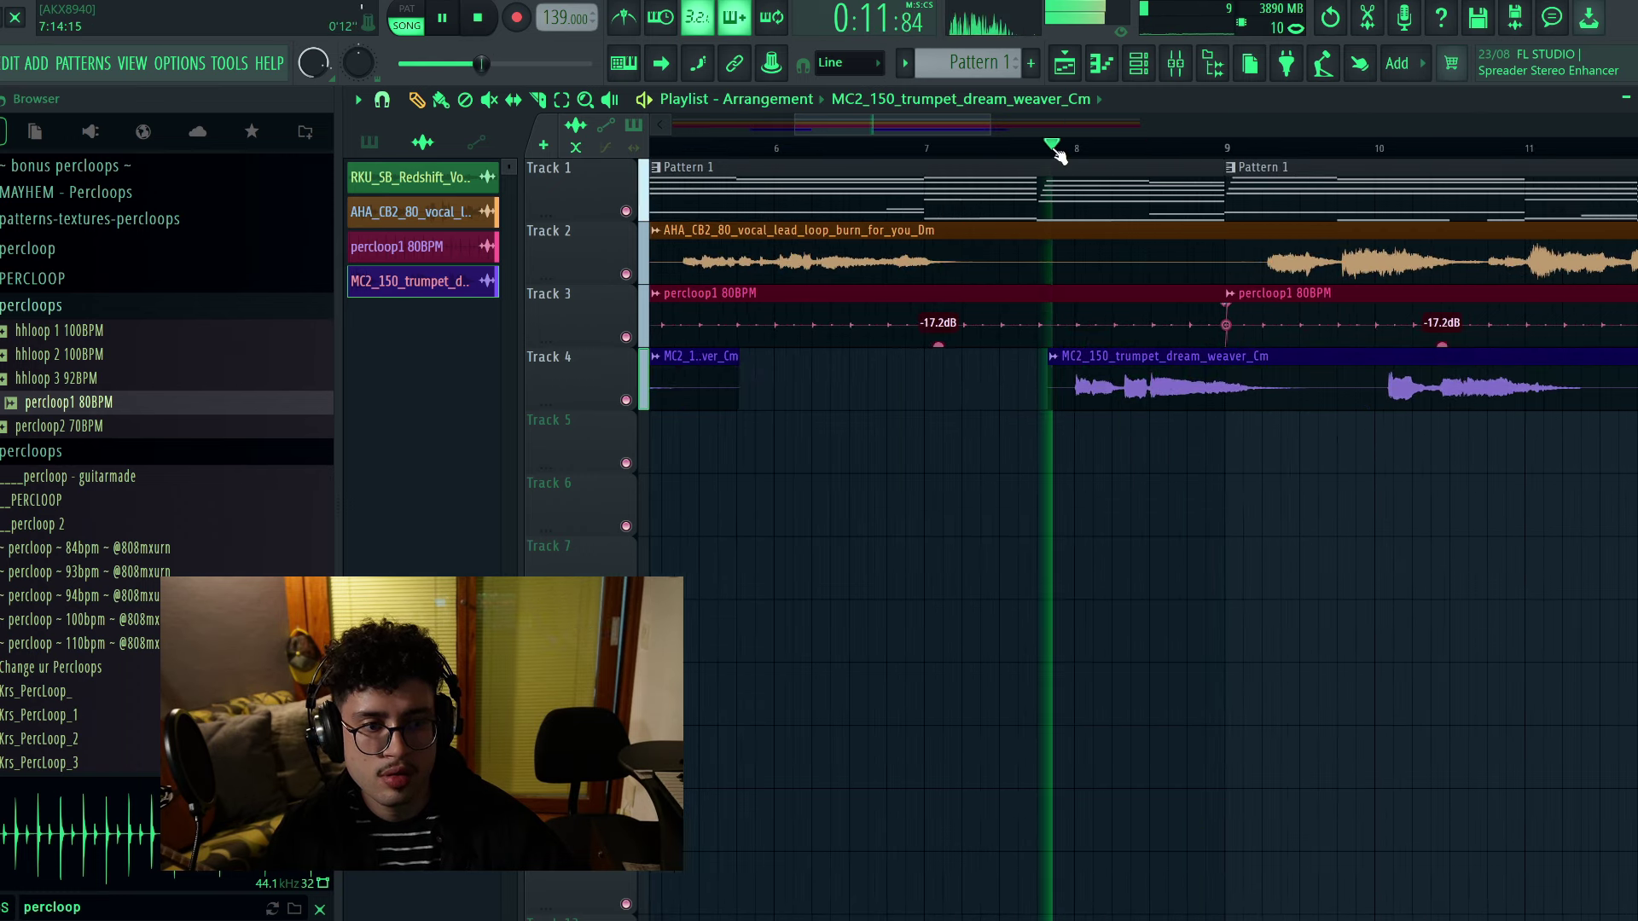
scroll(1185, 151, down, 3)
scroll(977, 154, up, 3)
key(c)
drag(1058, 349, 1061, 410)
scroll(878, 149, down, 4)
scroll(883, 149, down, 4)
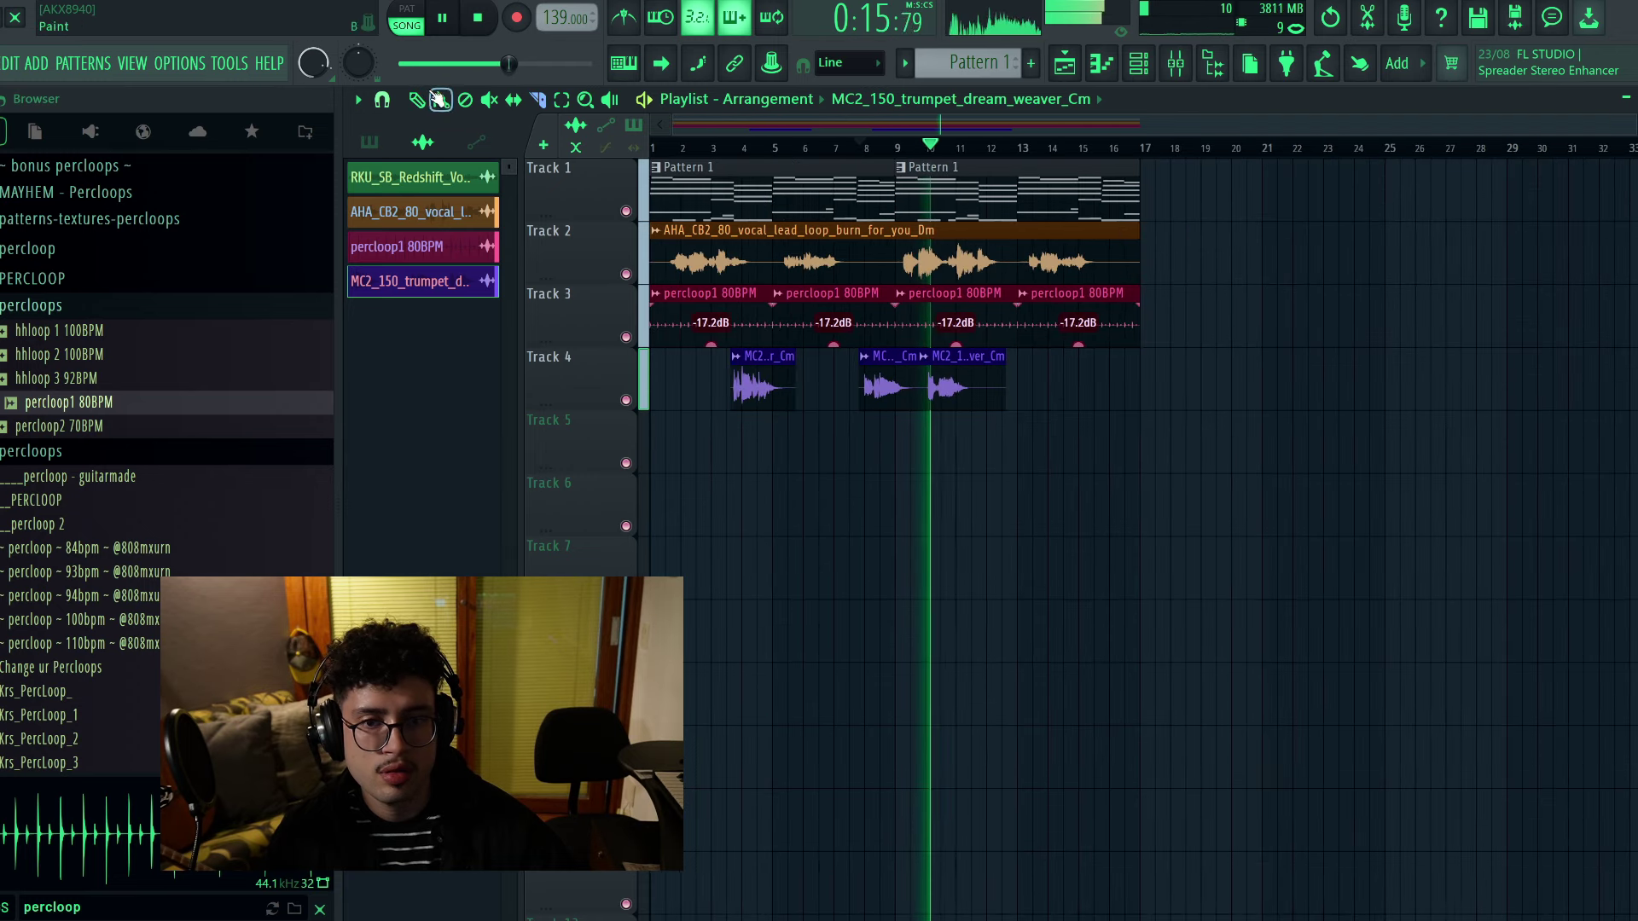
Move the last trumpet phrase to about 11:04 and place a copy of the second phrase at about 15:13
drag(960, 395, 1002, 388)
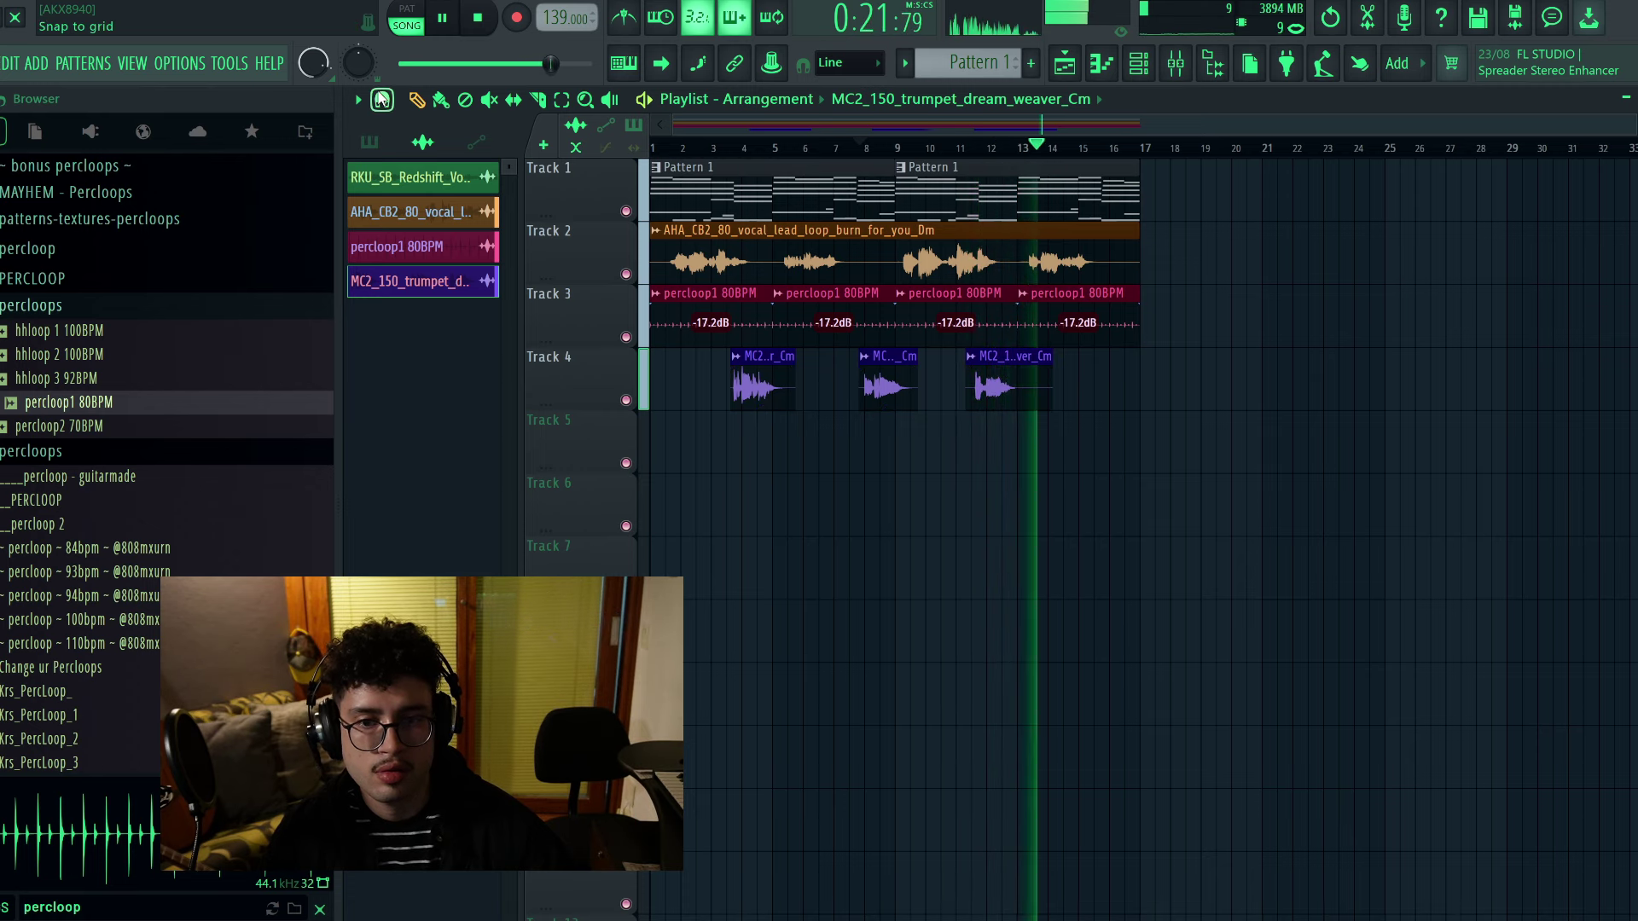
drag(882, 381, 1108, 376)
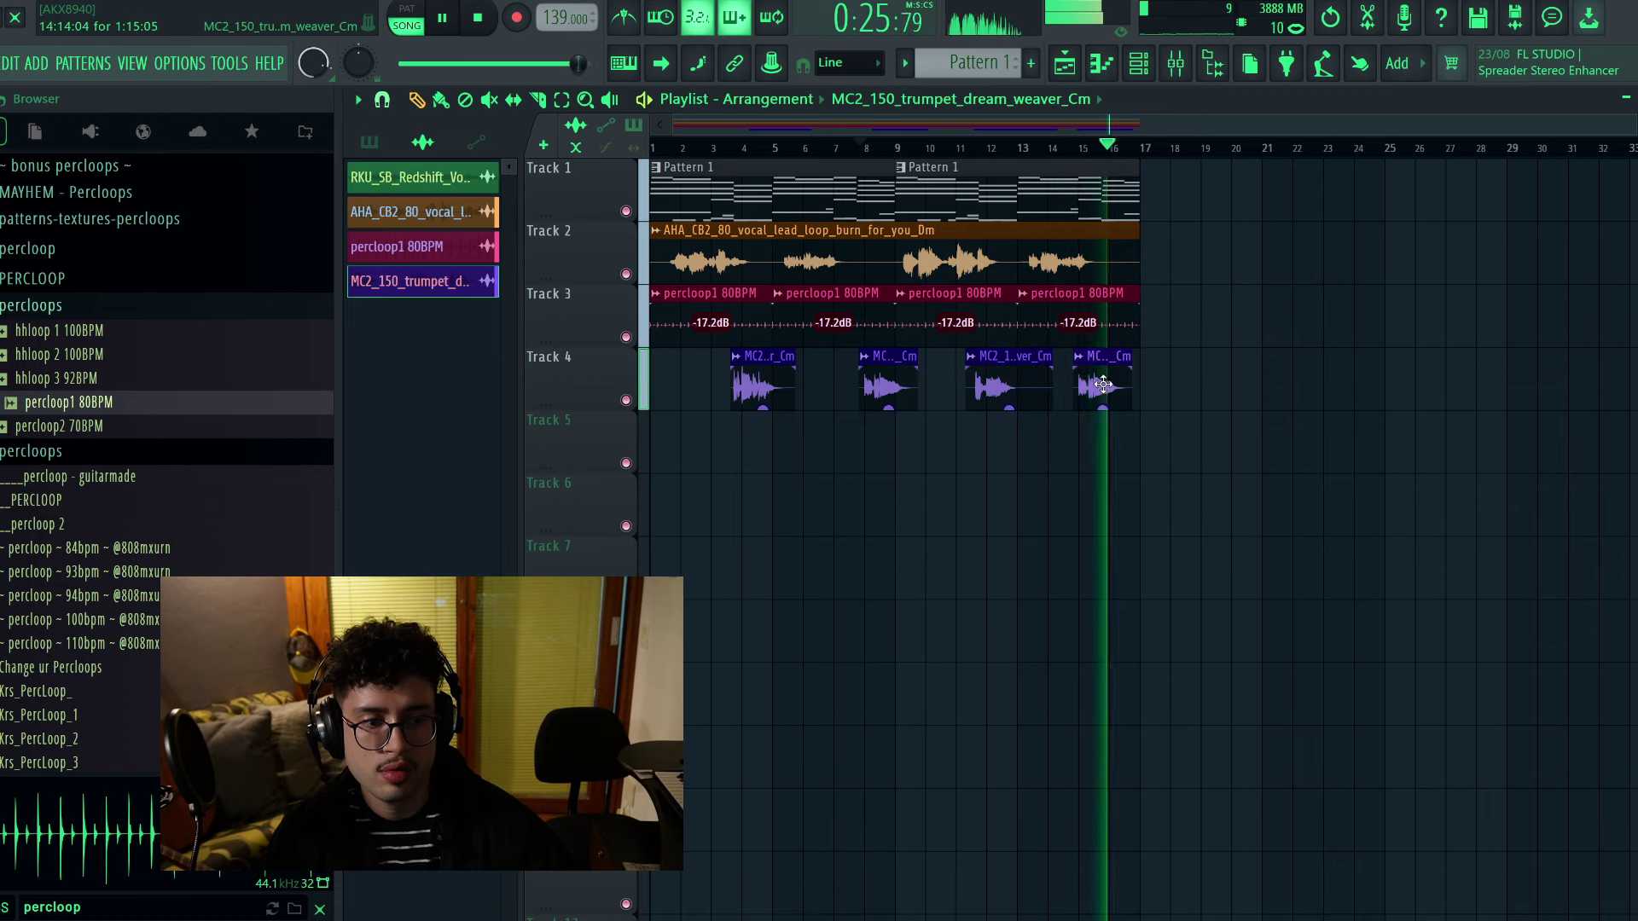
drag(1101, 380, 1132, 381)
Set the playlist loop selection over all 16 bars and open the mixer
key(ctrl+a)
ctrl+click(1226, 298)
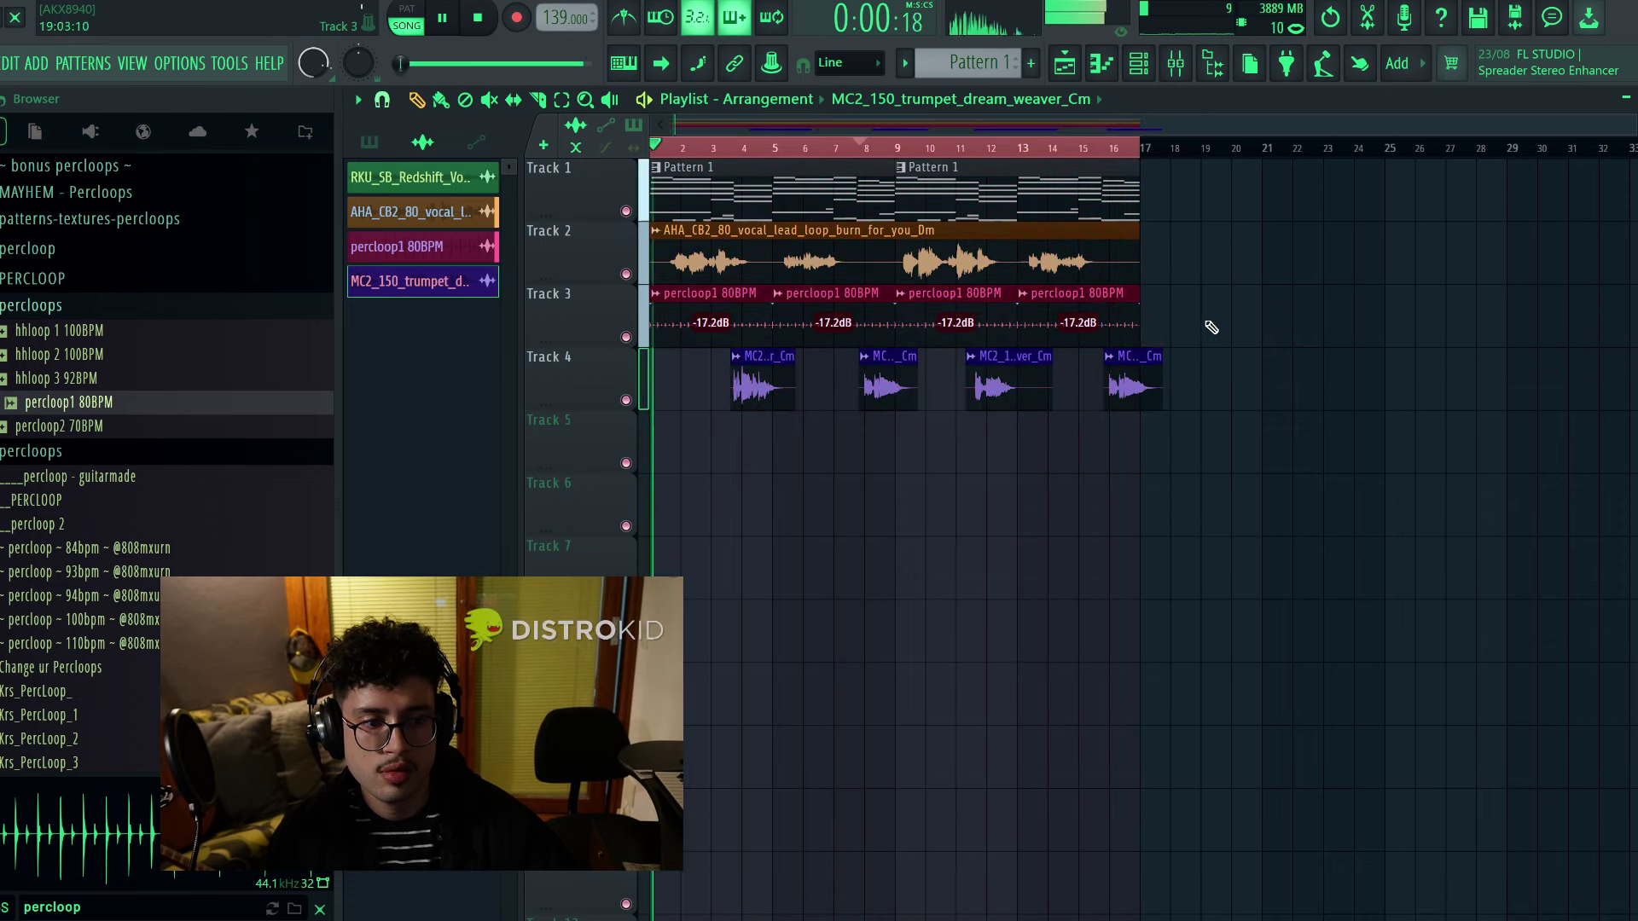
click(1178, 68)
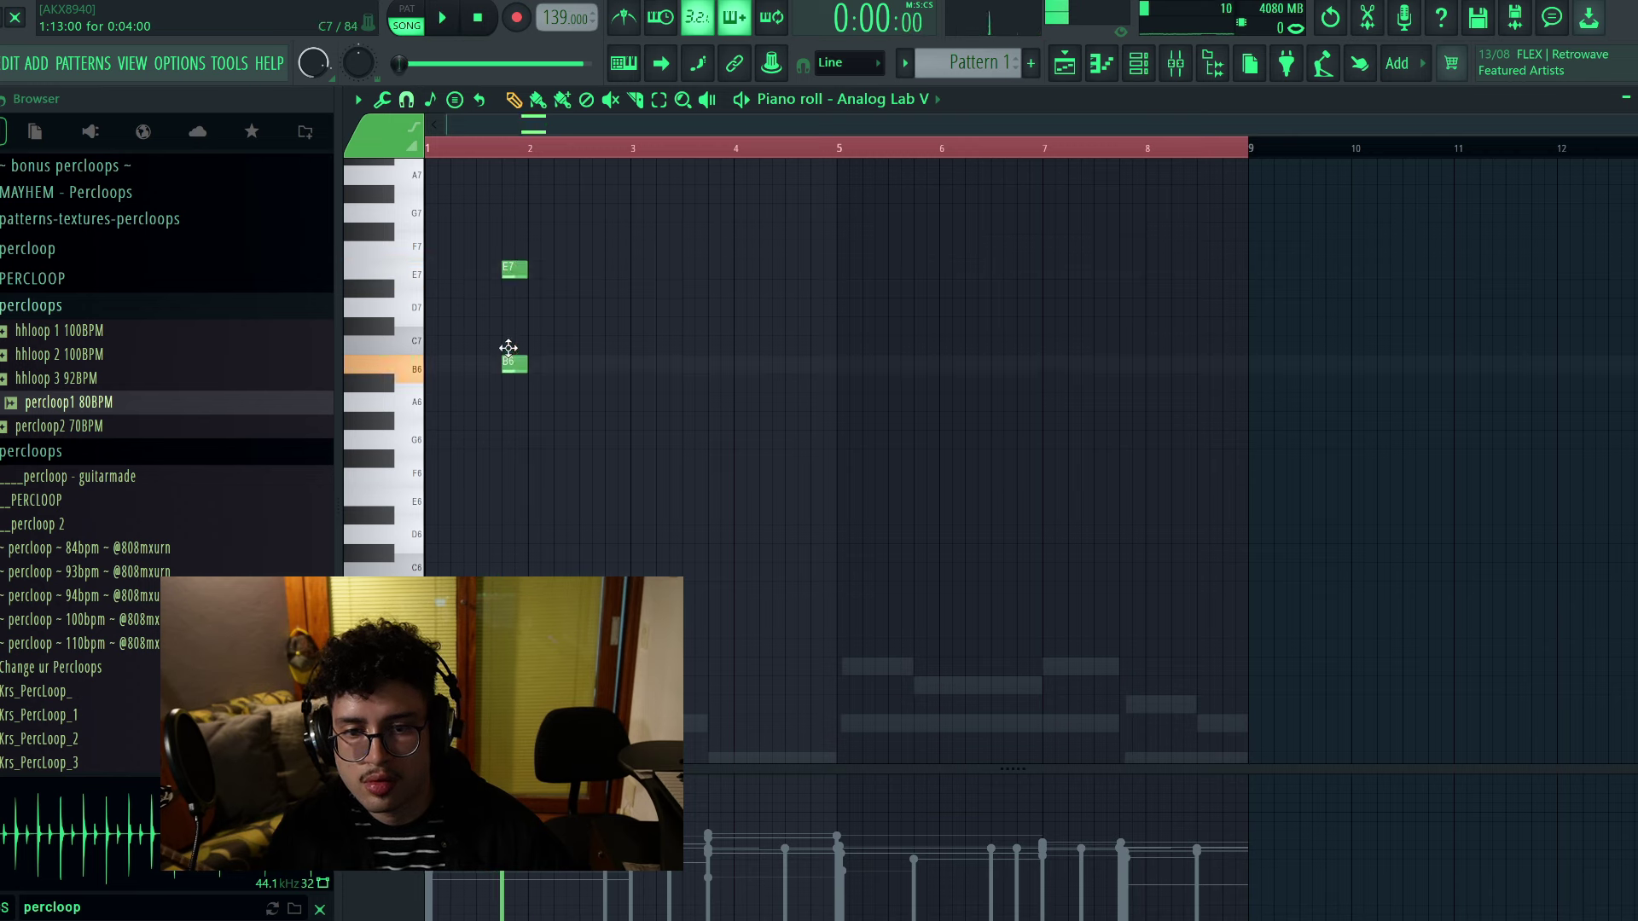
Build a strummed A6, C7 and E7 chord in Analog Lab V from 1:13, with staggered starts ending at bar 2
drag(586, 241, 493, 542)
key(space)
key(space)
drag(748, 424, 749, 404)
click(957, 556)
key(space)
key(space)
ctrl+click(558, 271)
key(space)
click(517, 264)
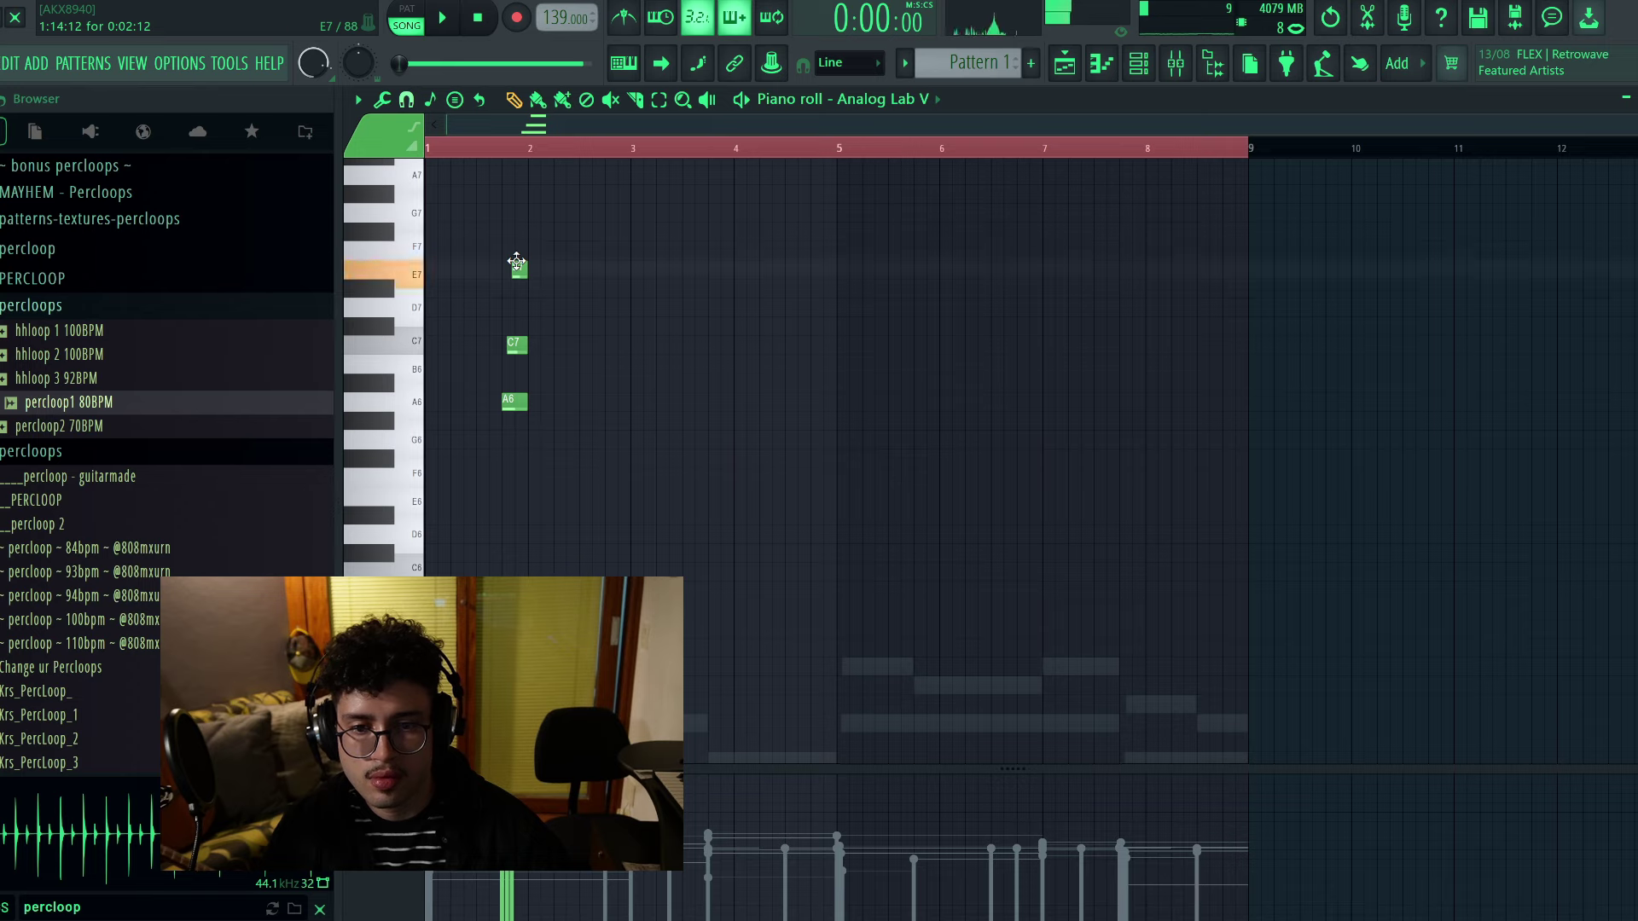
Raise the chord's top note to F#7 and play it back
click(498, 155)
scroll(500, 160, up, 3)
key(space)
key(space)
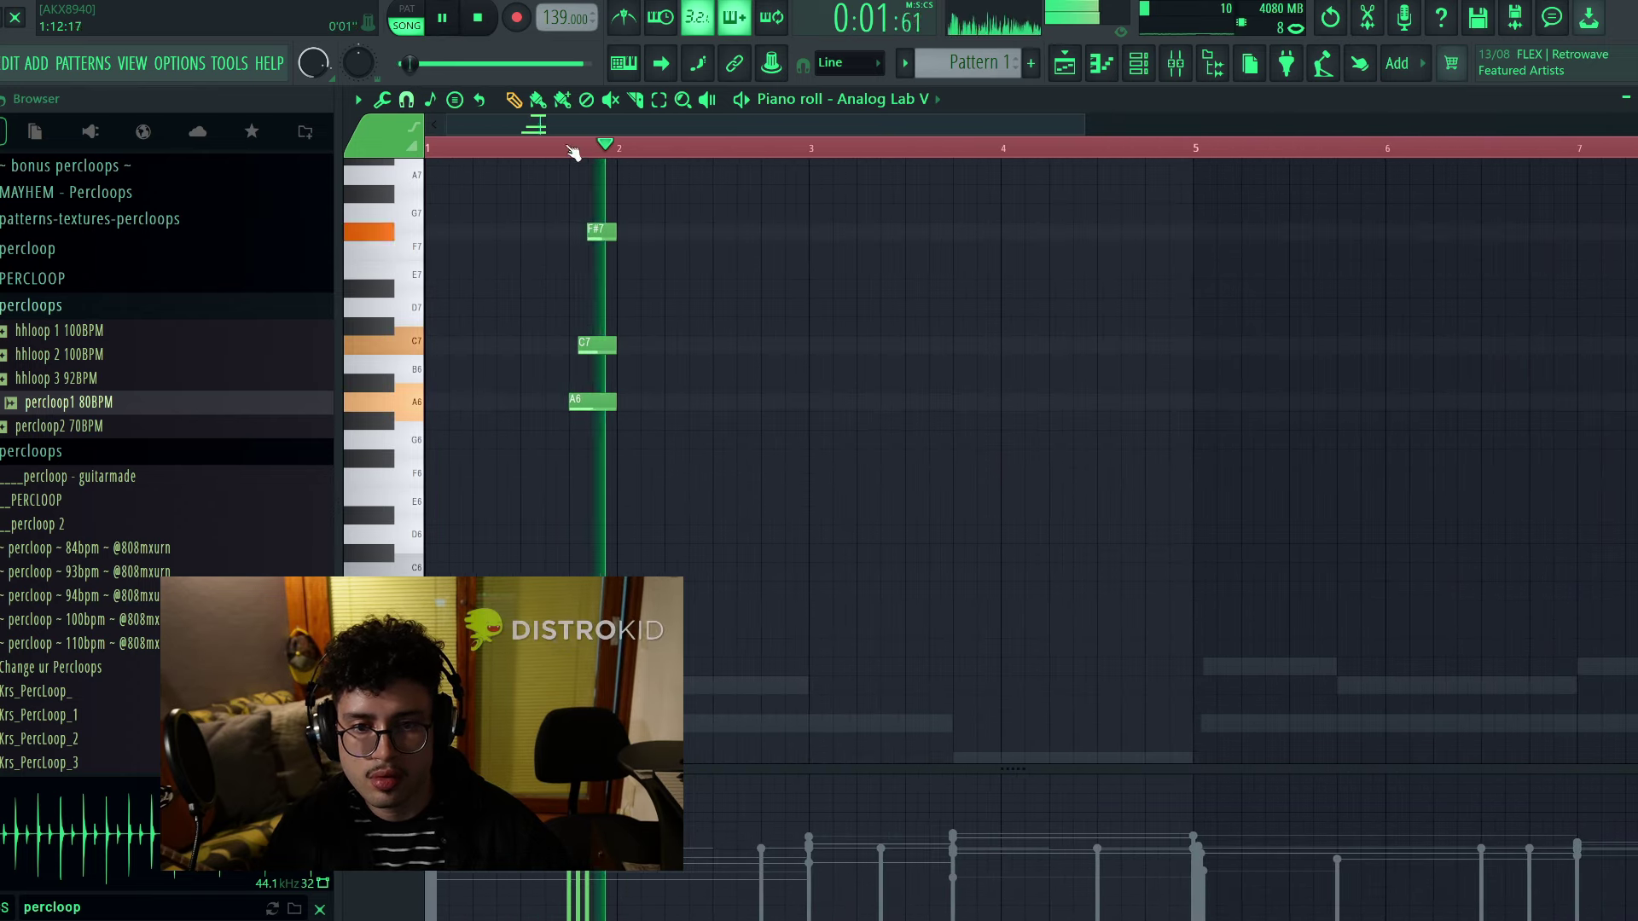
Extend all three notes of the bar 1 chord to end at 2:09
key(space)
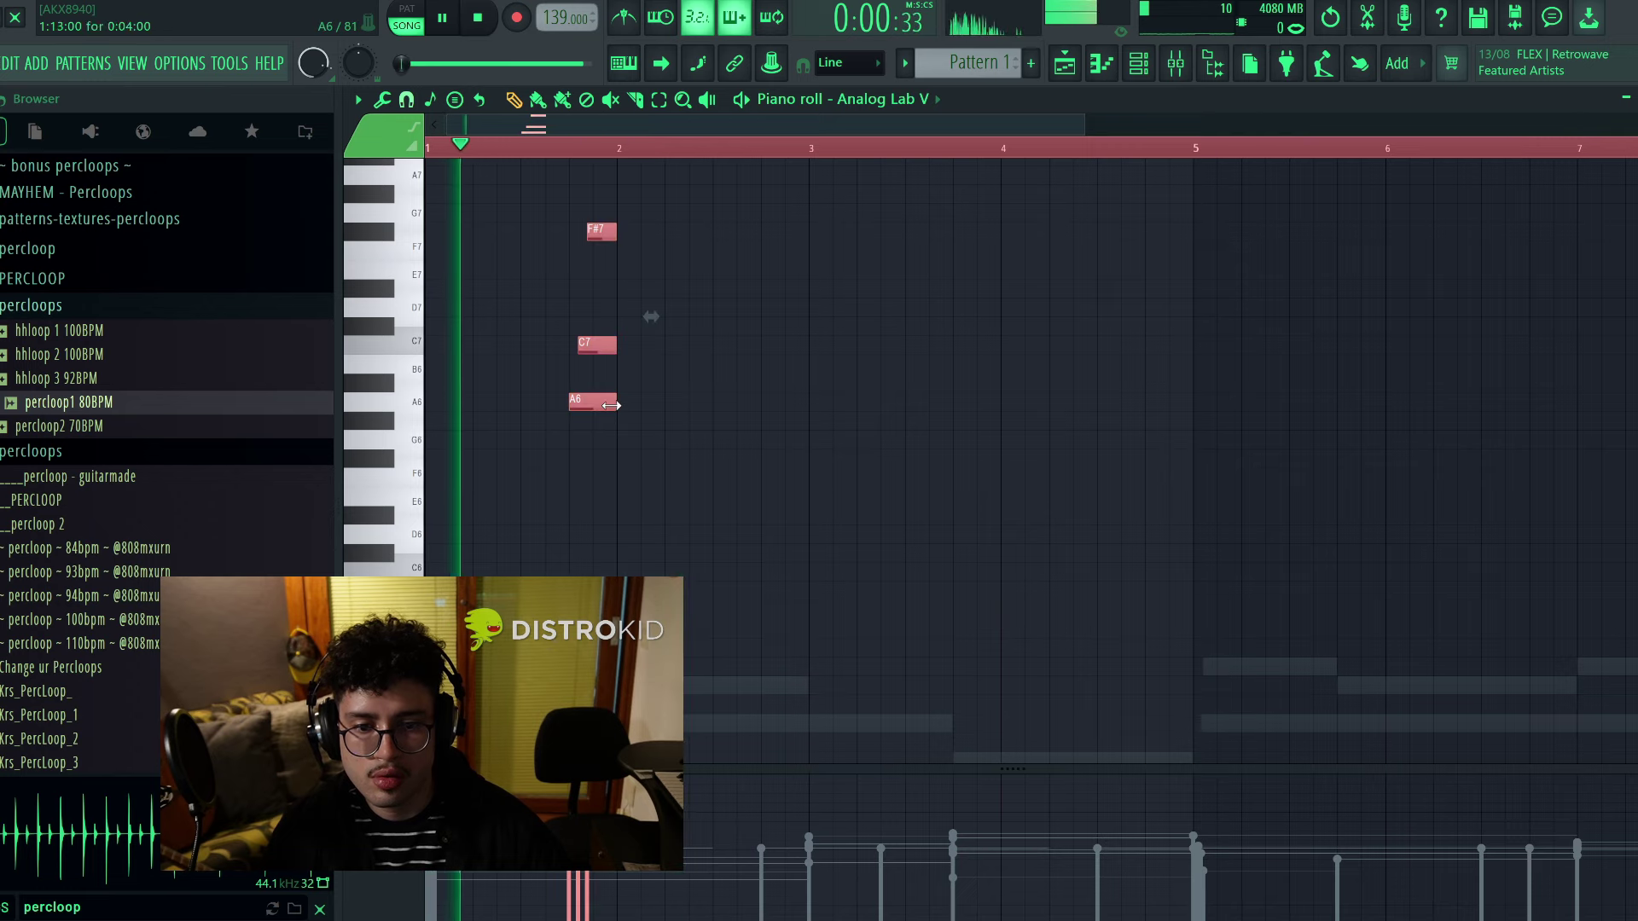
drag(610, 405, 688, 405)
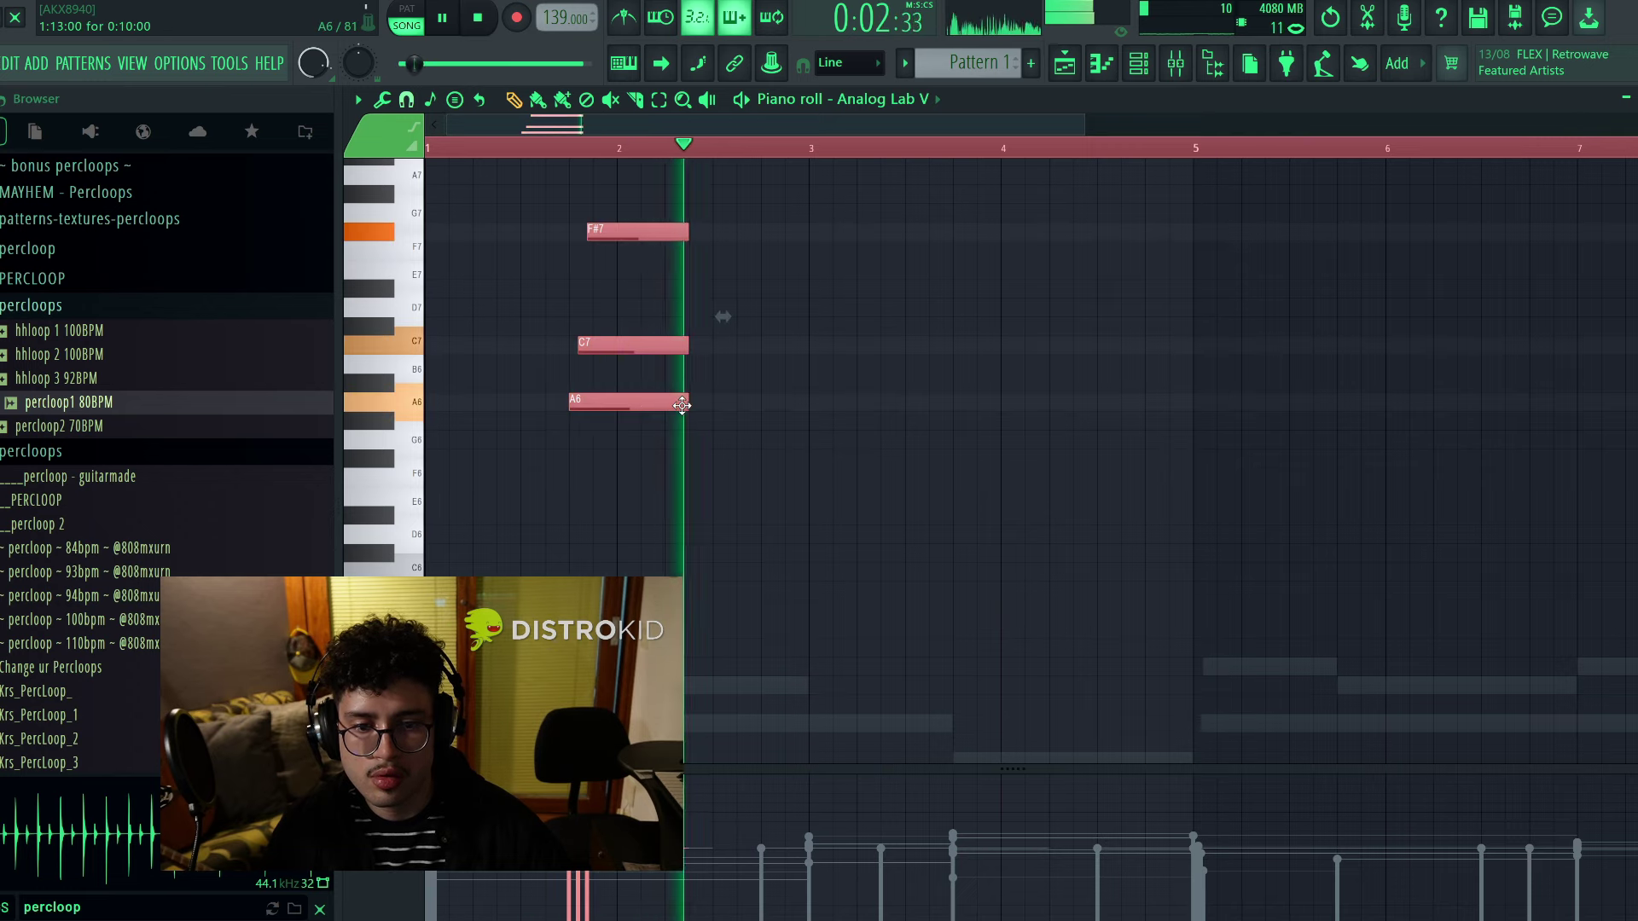
scroll(657, 152, down, 3)
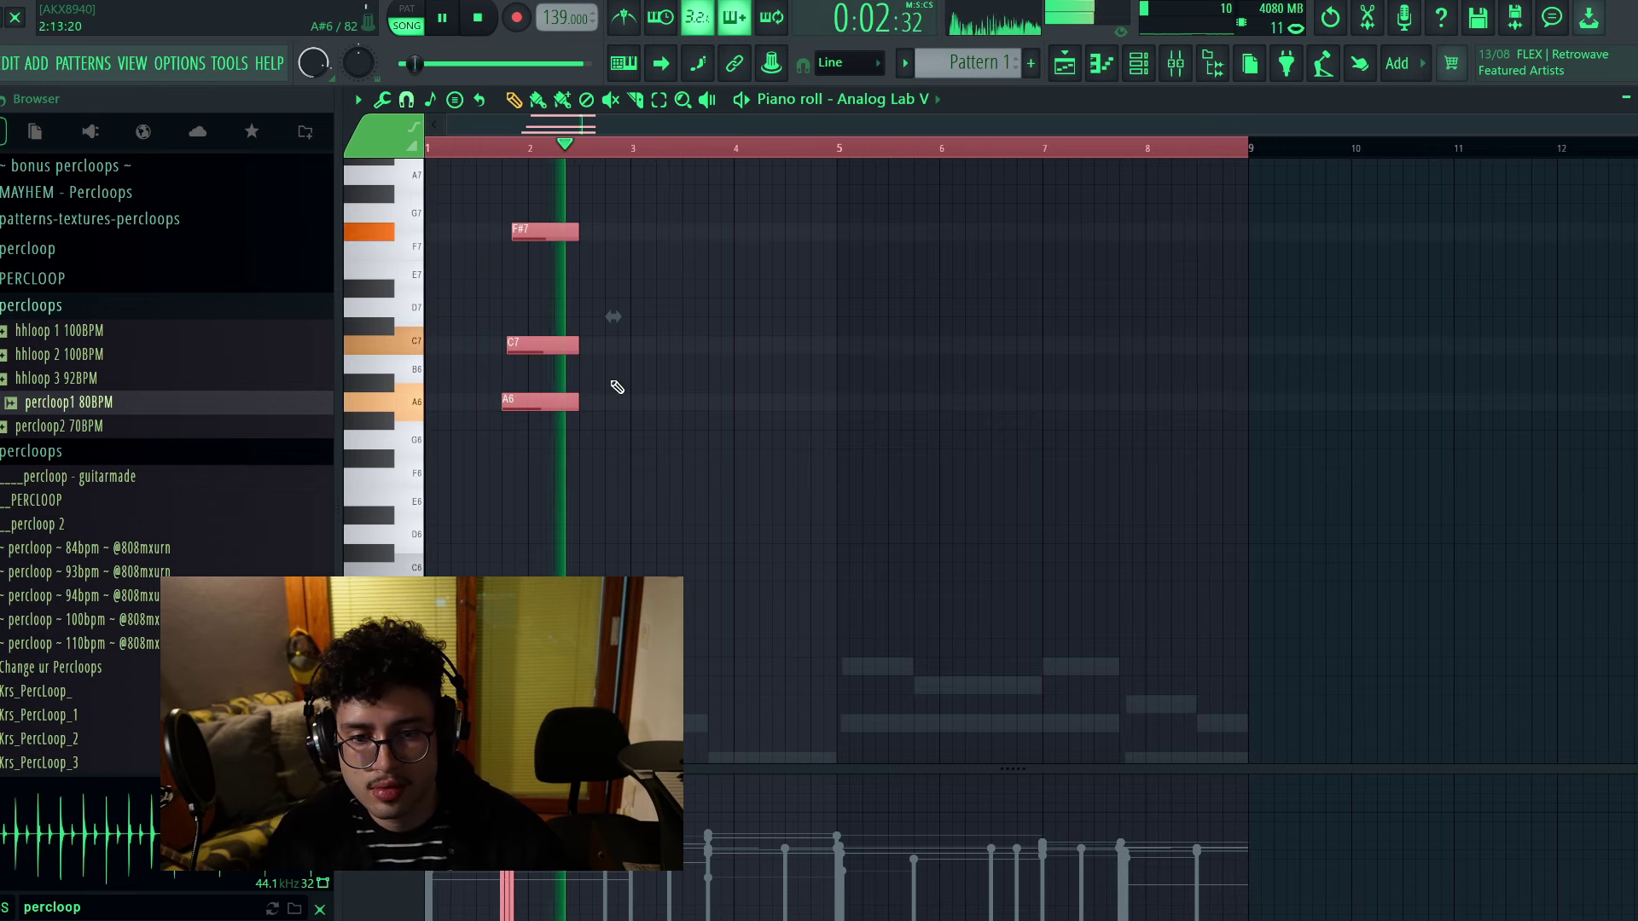
Copy the chord to 4:09 with its lowest note on E6 and play it
mouse_move(529, 404)
mouse_down()
mouse_move(854, 402)
mouse_move(809, 514)
mouse_up()
click(812, 478)
key(space)
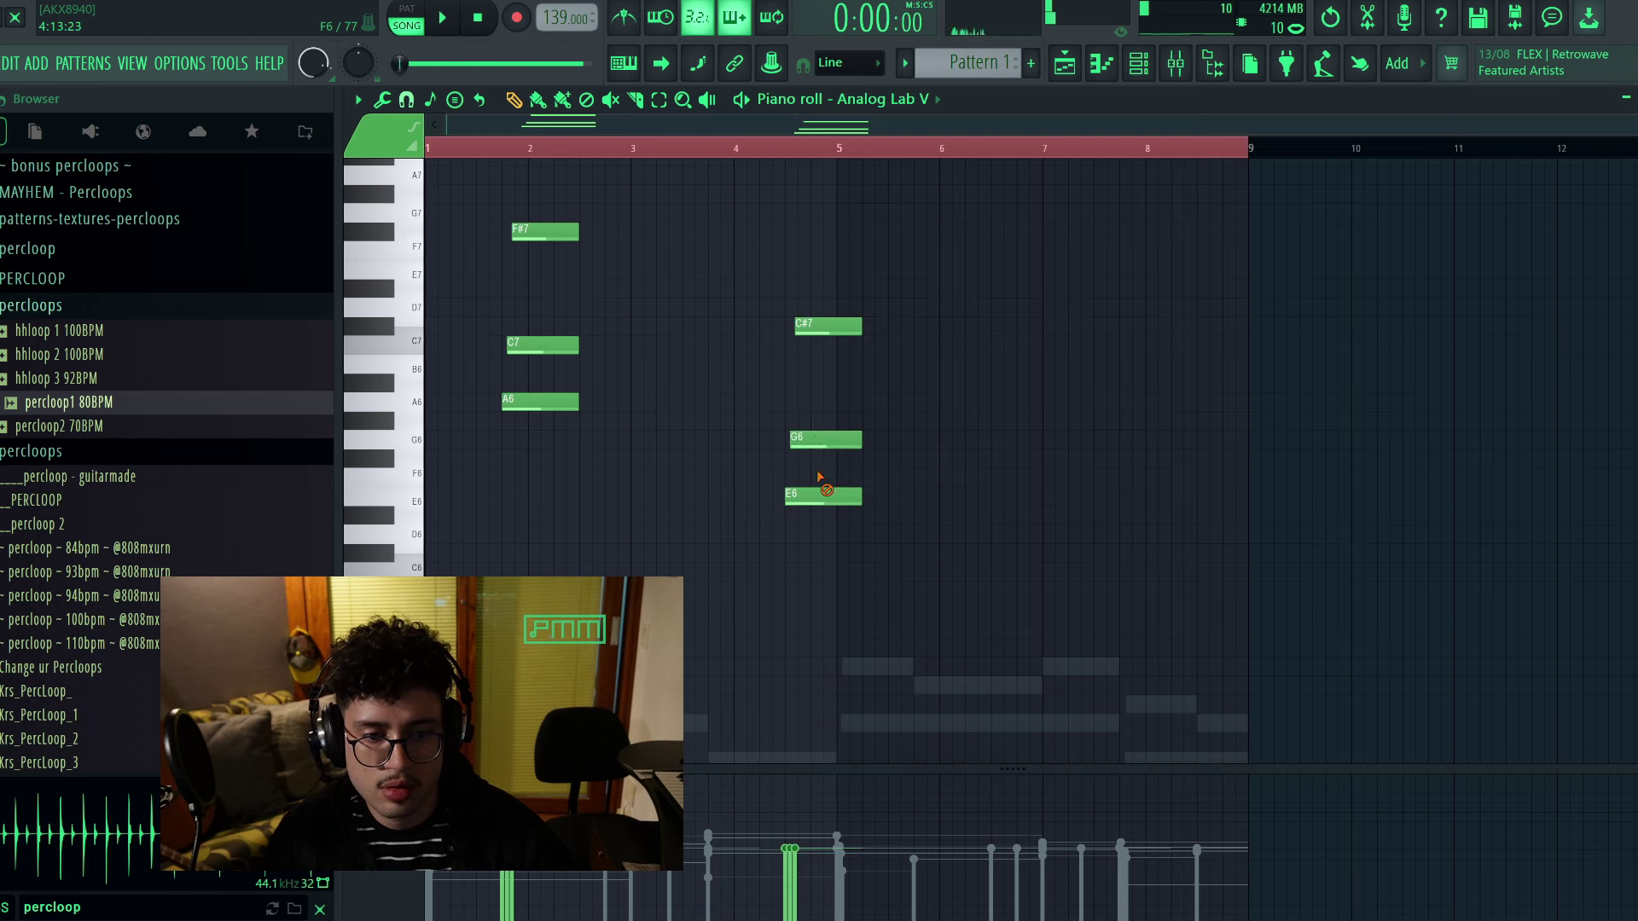
Lower the copied chord's C#7 to B6 and shorten its three notes to end at bar 5
right_click(833, 367)
drag(812, 328, 812, 368)
drag(857, 262, 835, 496)
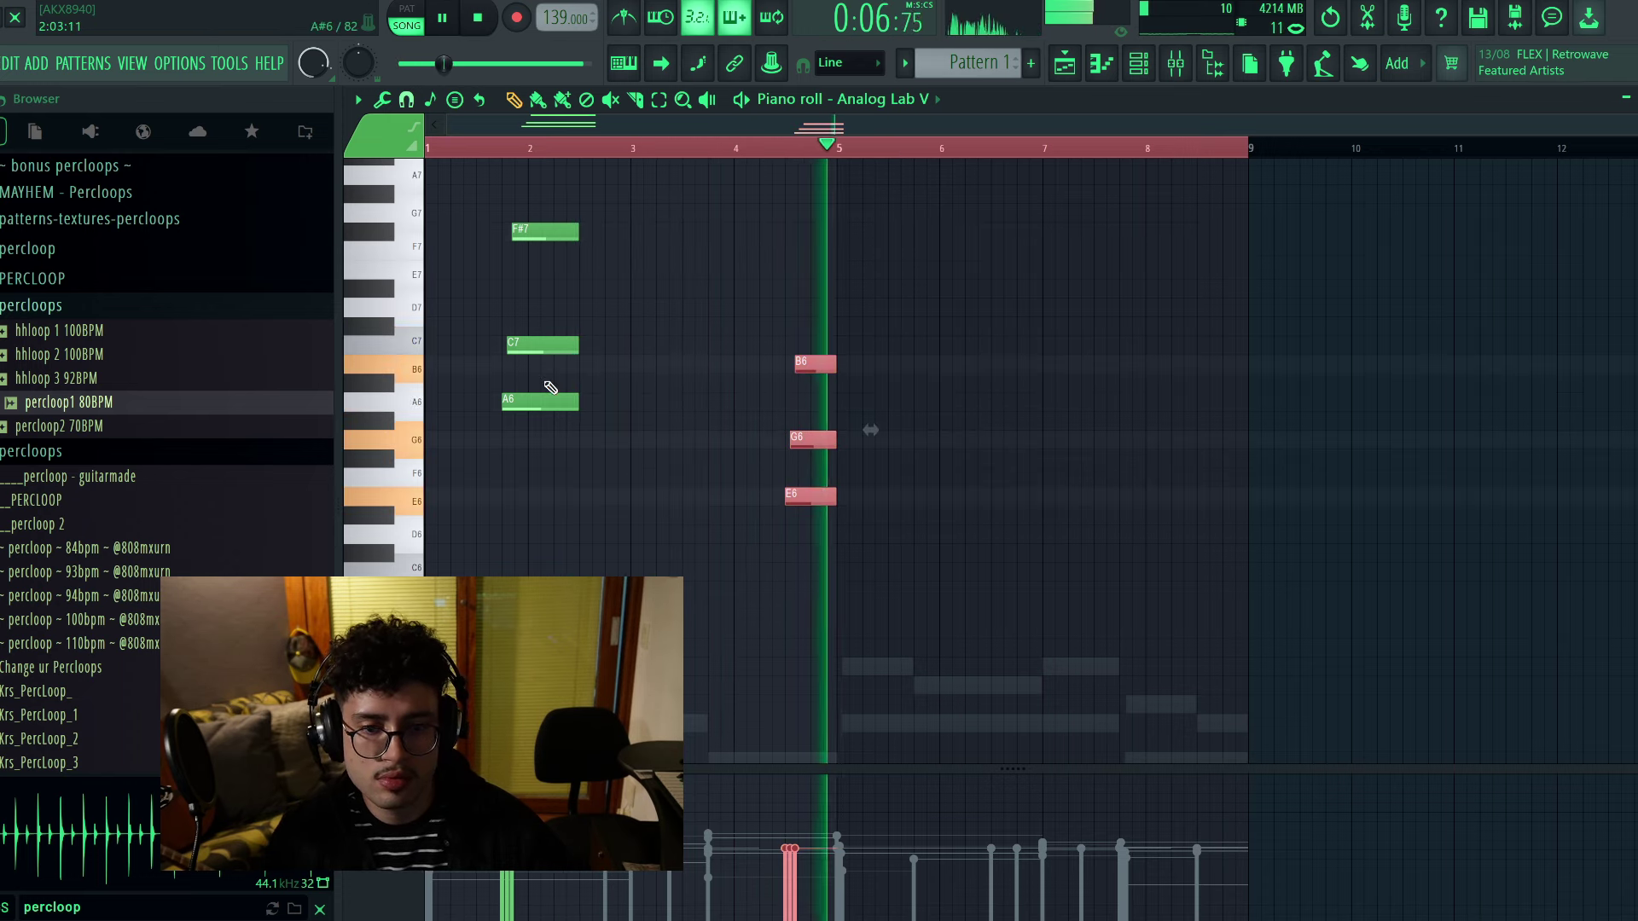
Duplicate both chords into bars 5 to 8 and raise the G6 of the final chord to G#6
key(ctrl+a)
key(ctrl+b)
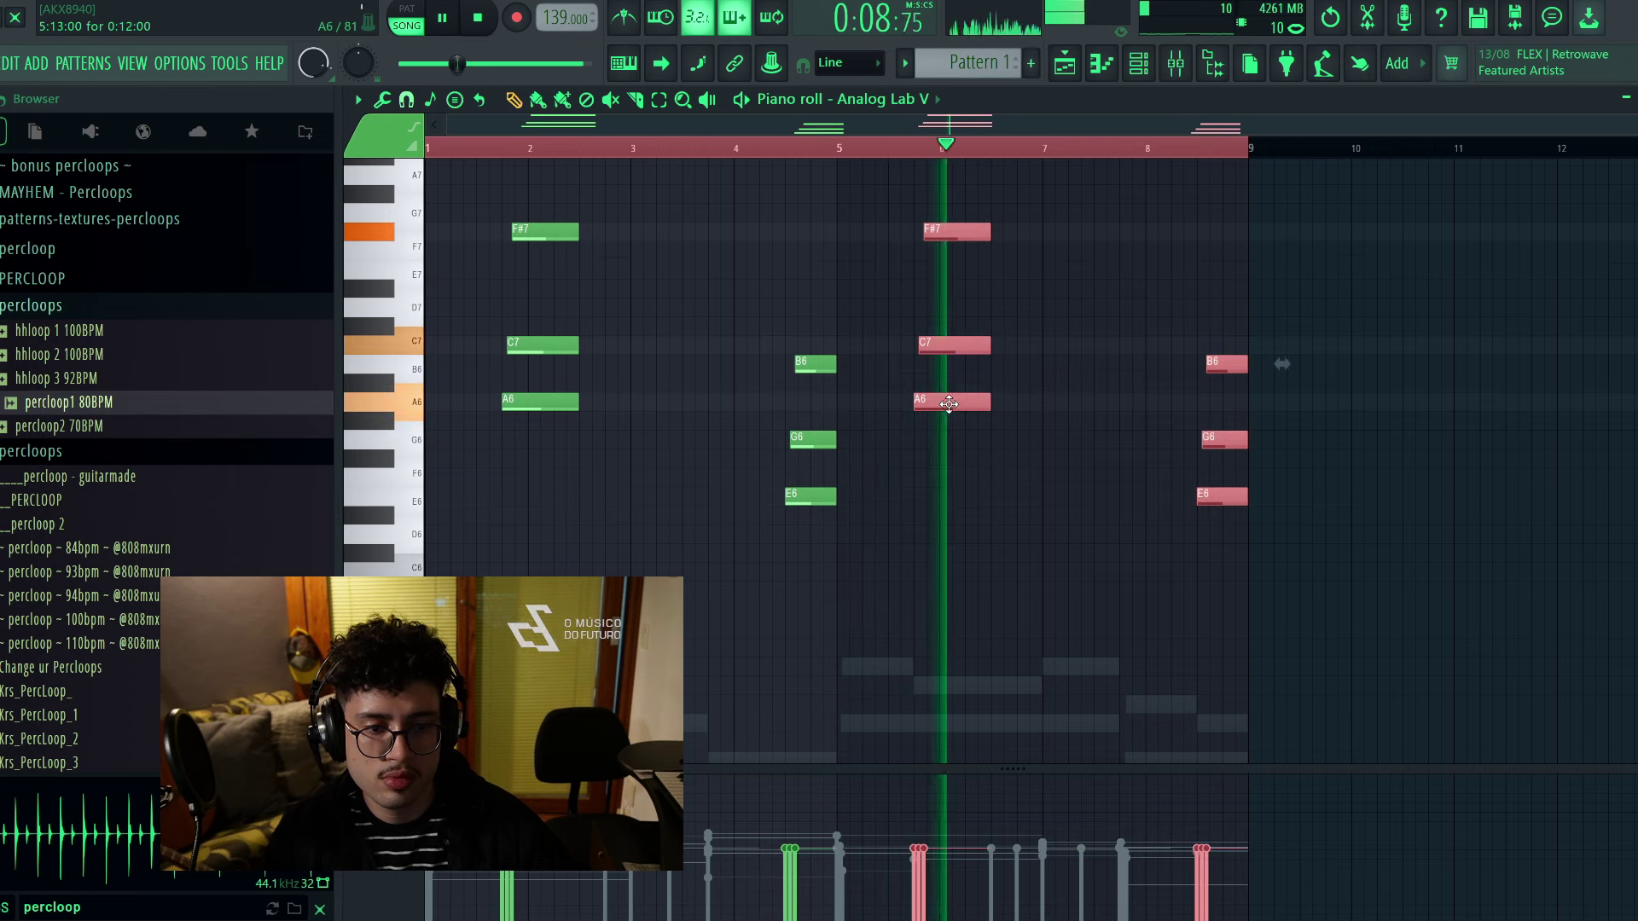
ctrl+click(1097, 439)
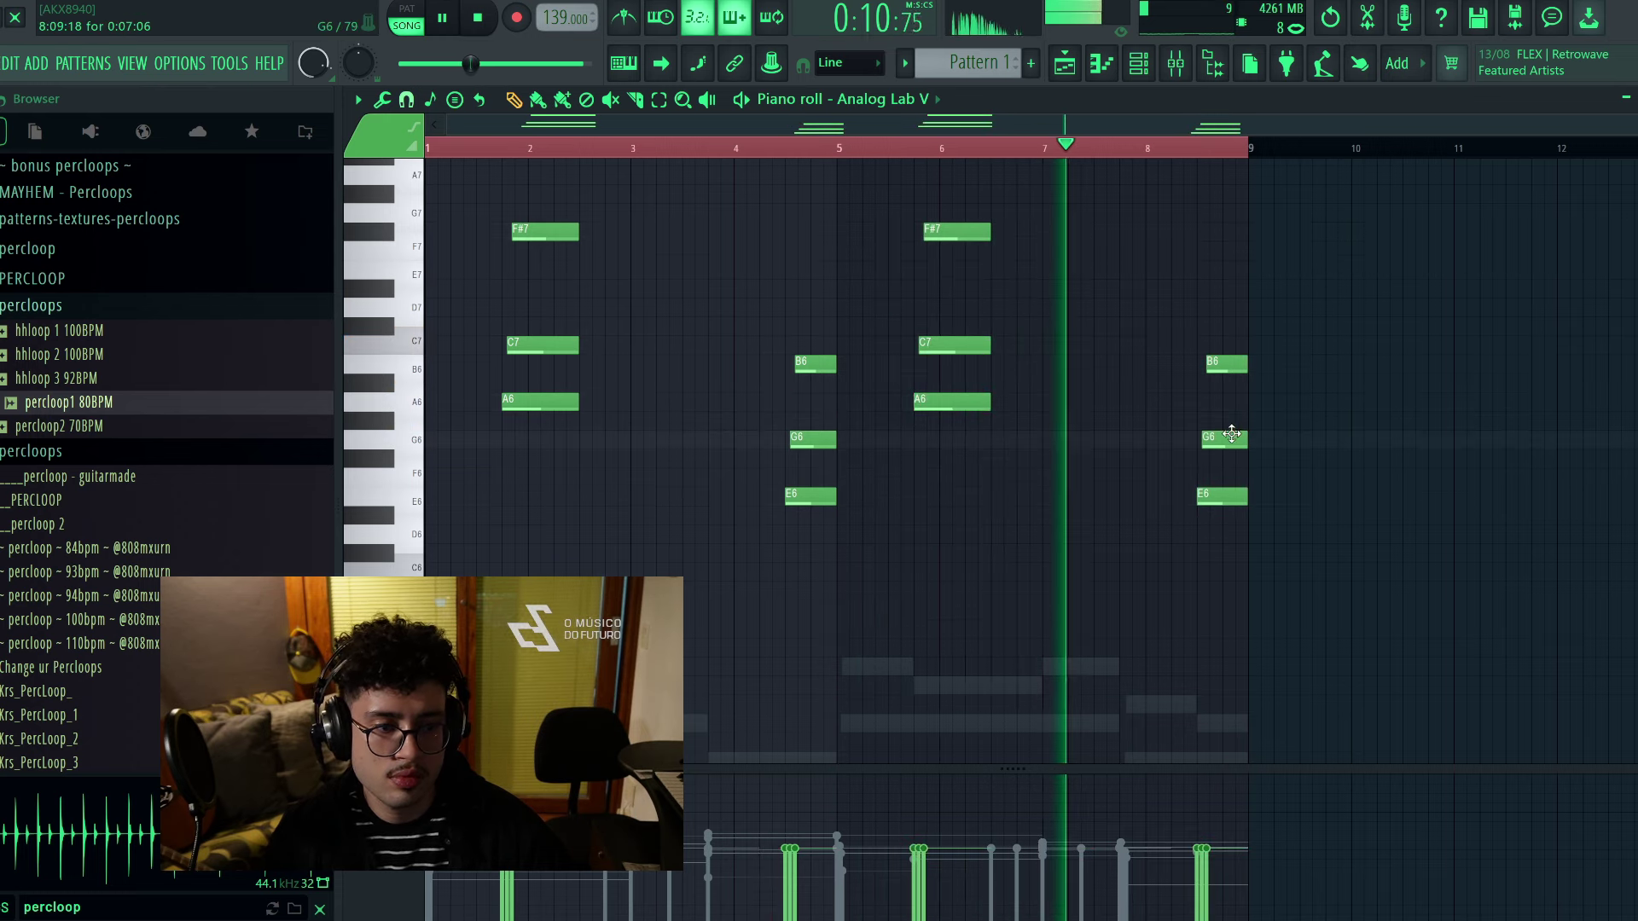
drag(1226, 439, 1225, 420)
drag(1191, 255, 1243, 529)
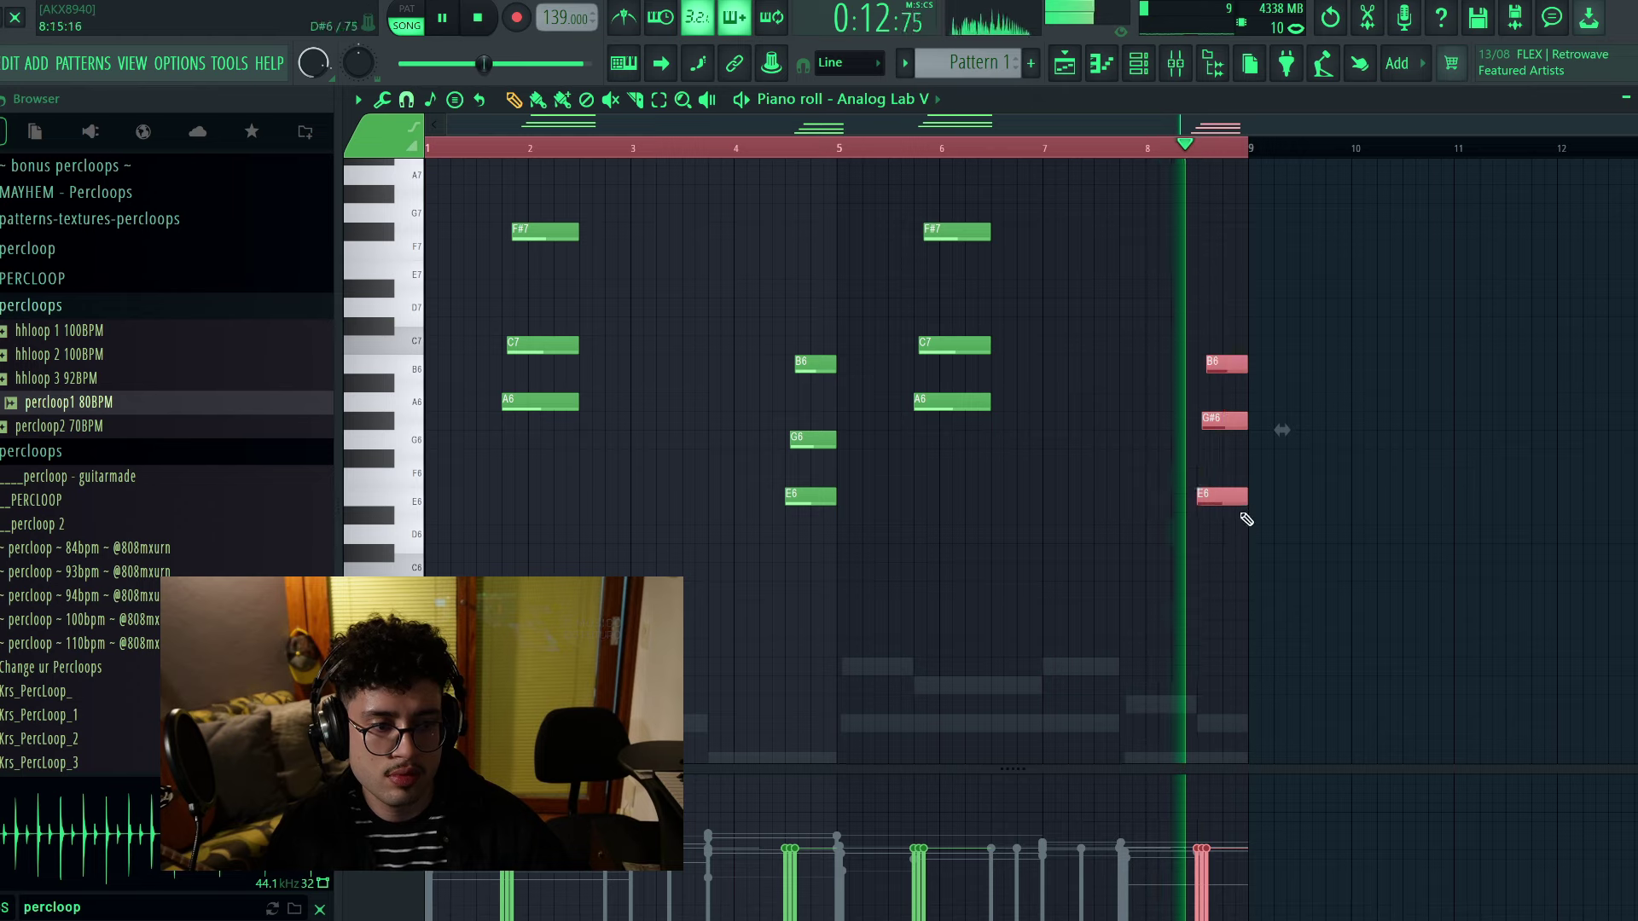
Return to the playlist and show the channel rack
click(1134, 66)
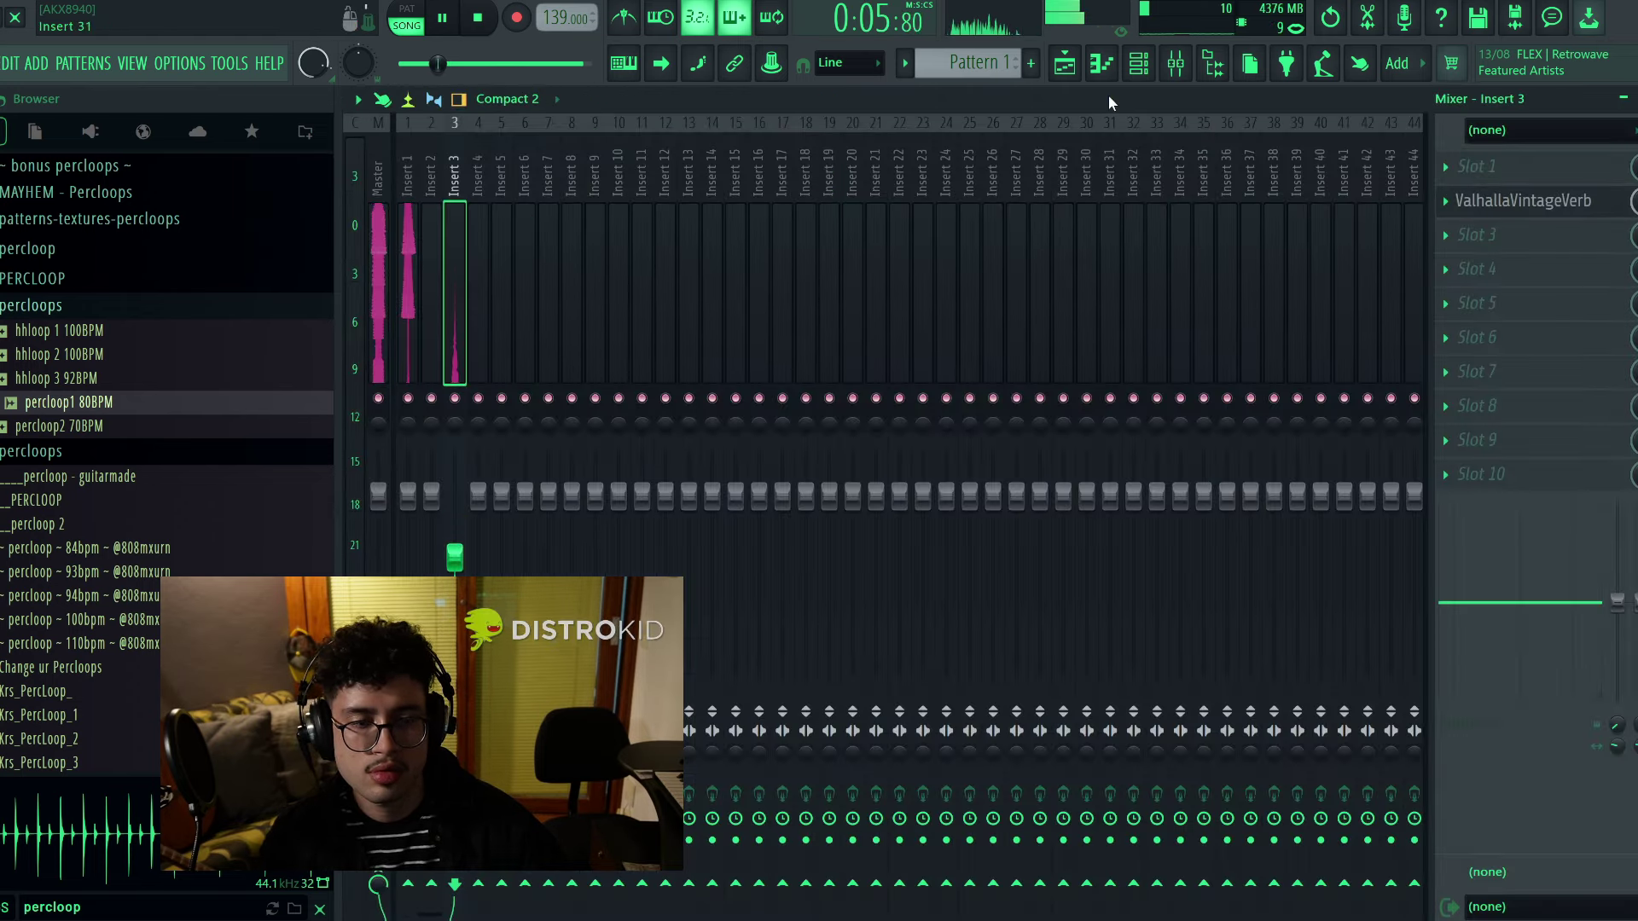
click(1064, 63)
click(1135, 65)
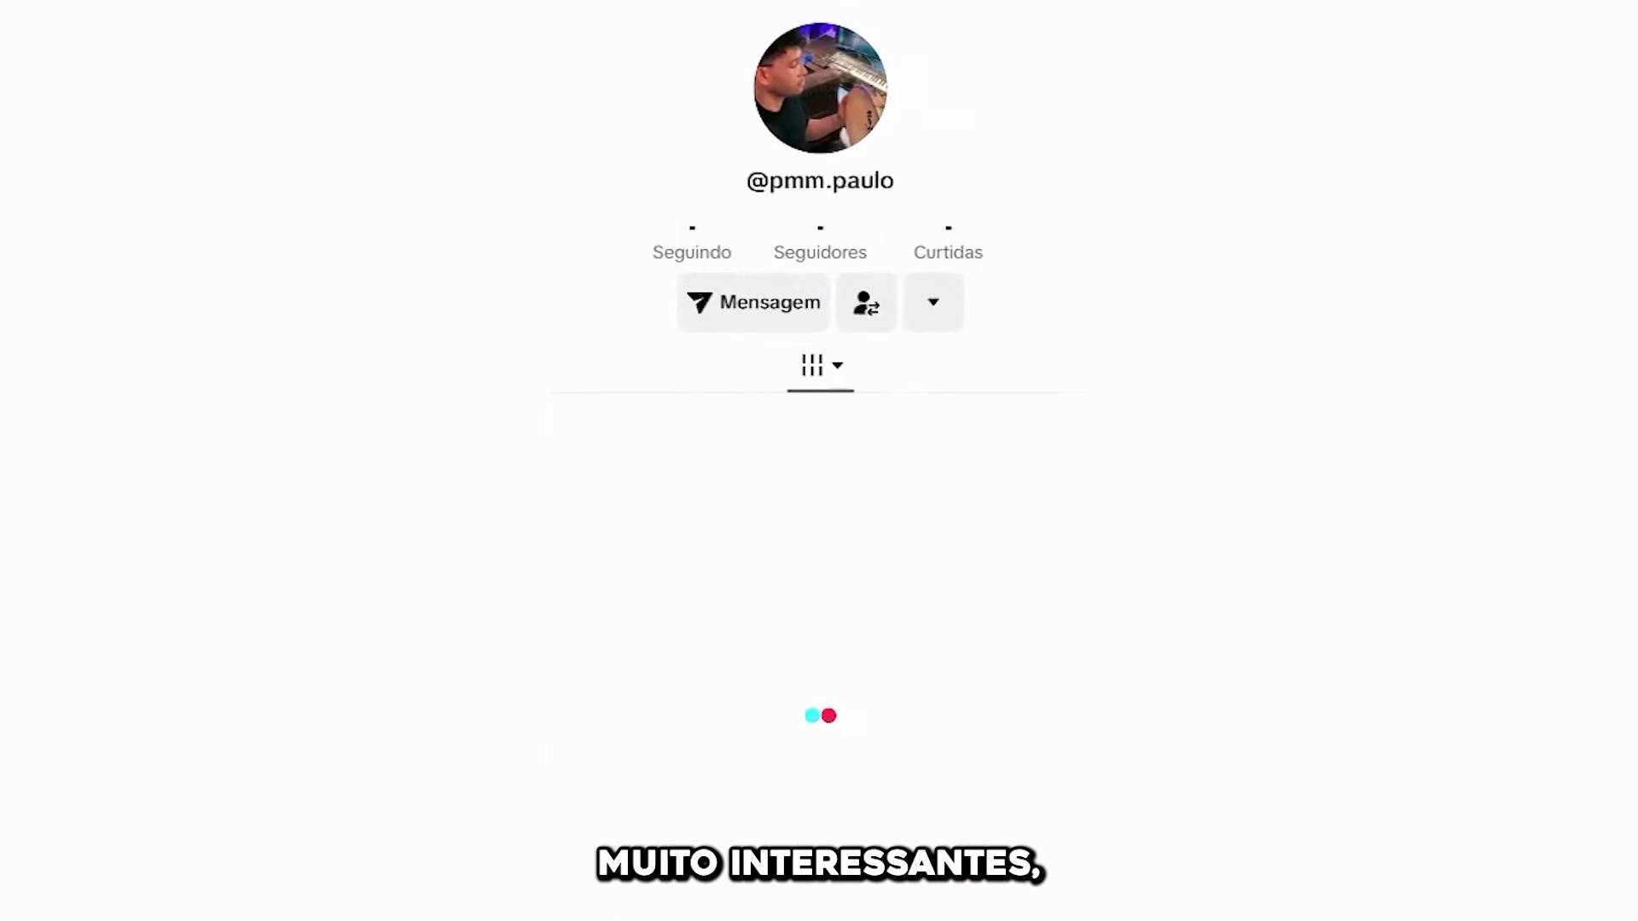
scroll(819, 154, down, 5)
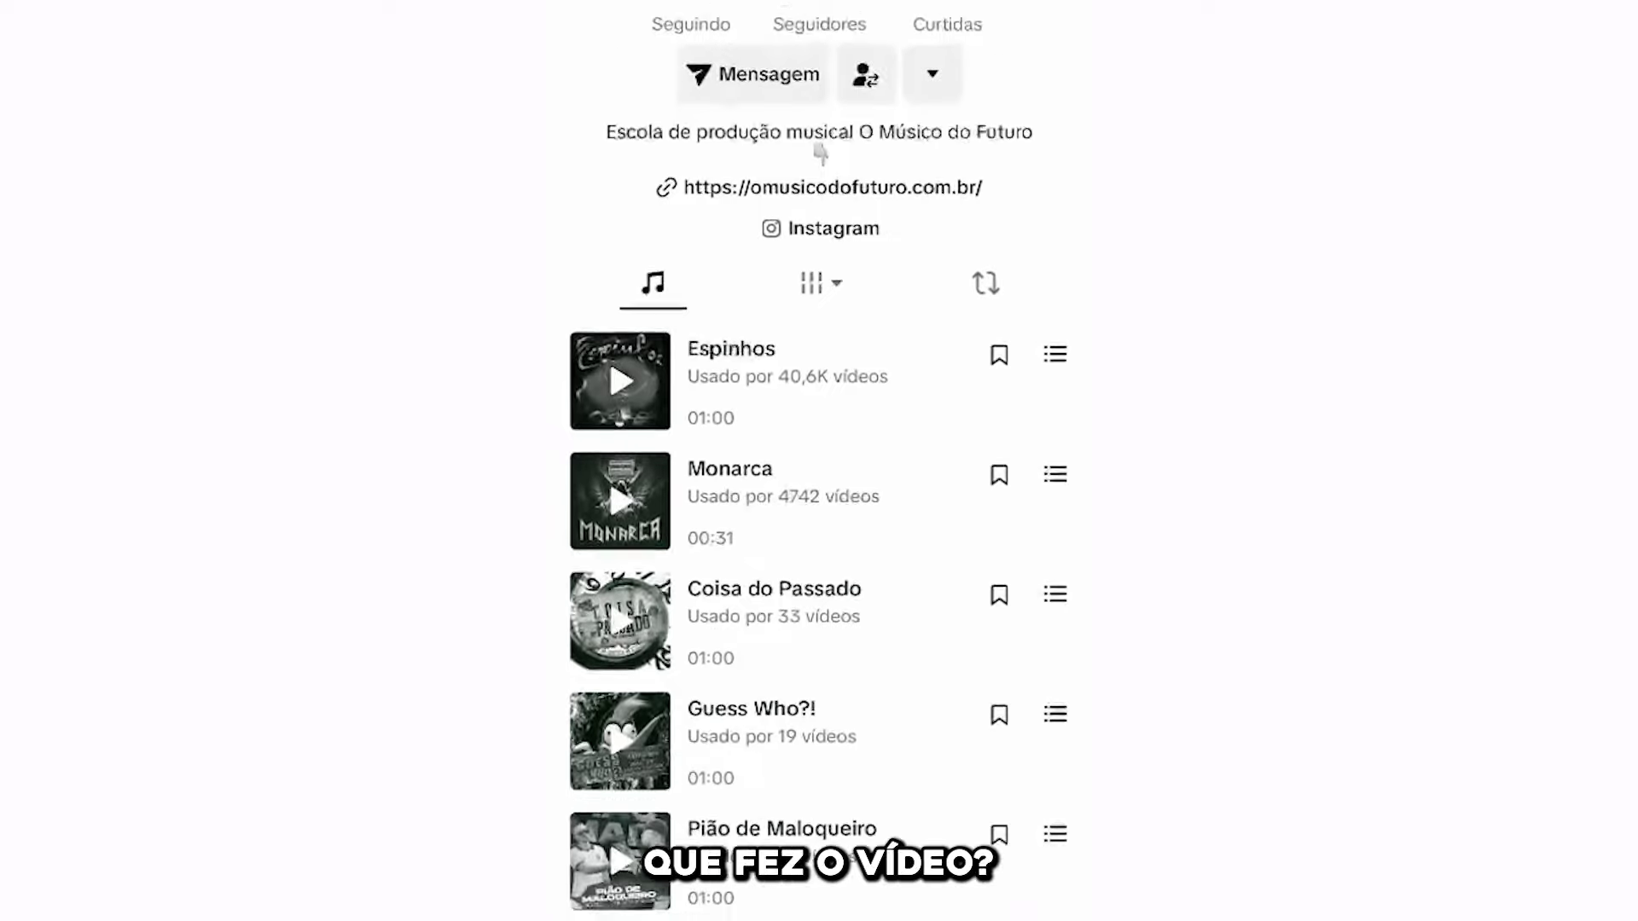
scroll(820, 153, down, 2)
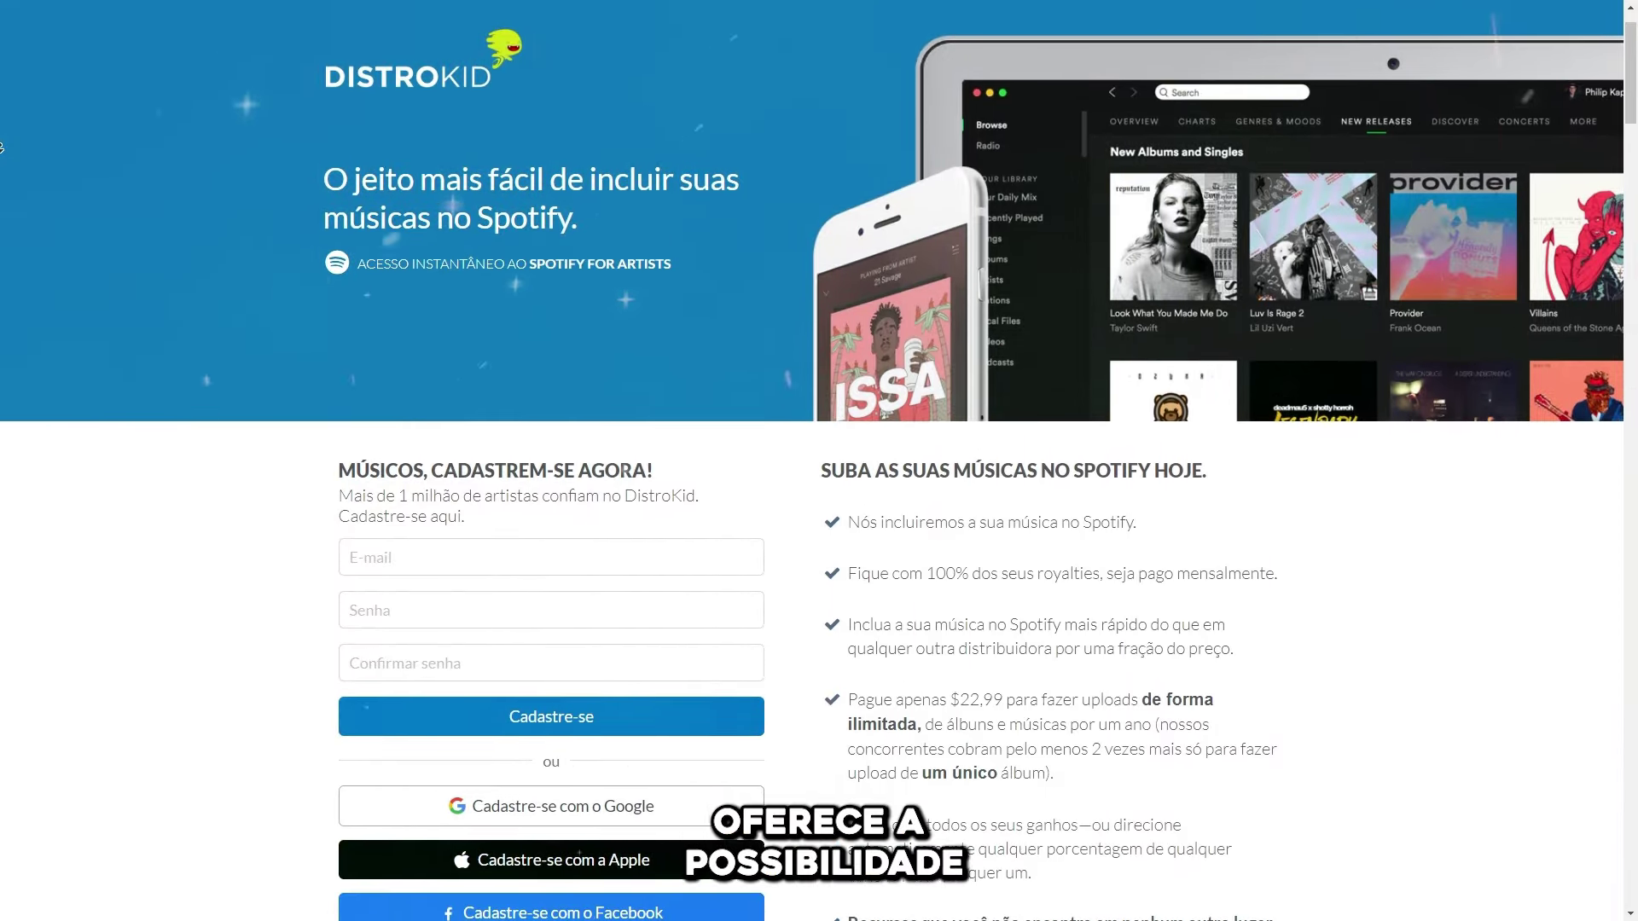
scroll(0, 146, down, 2)
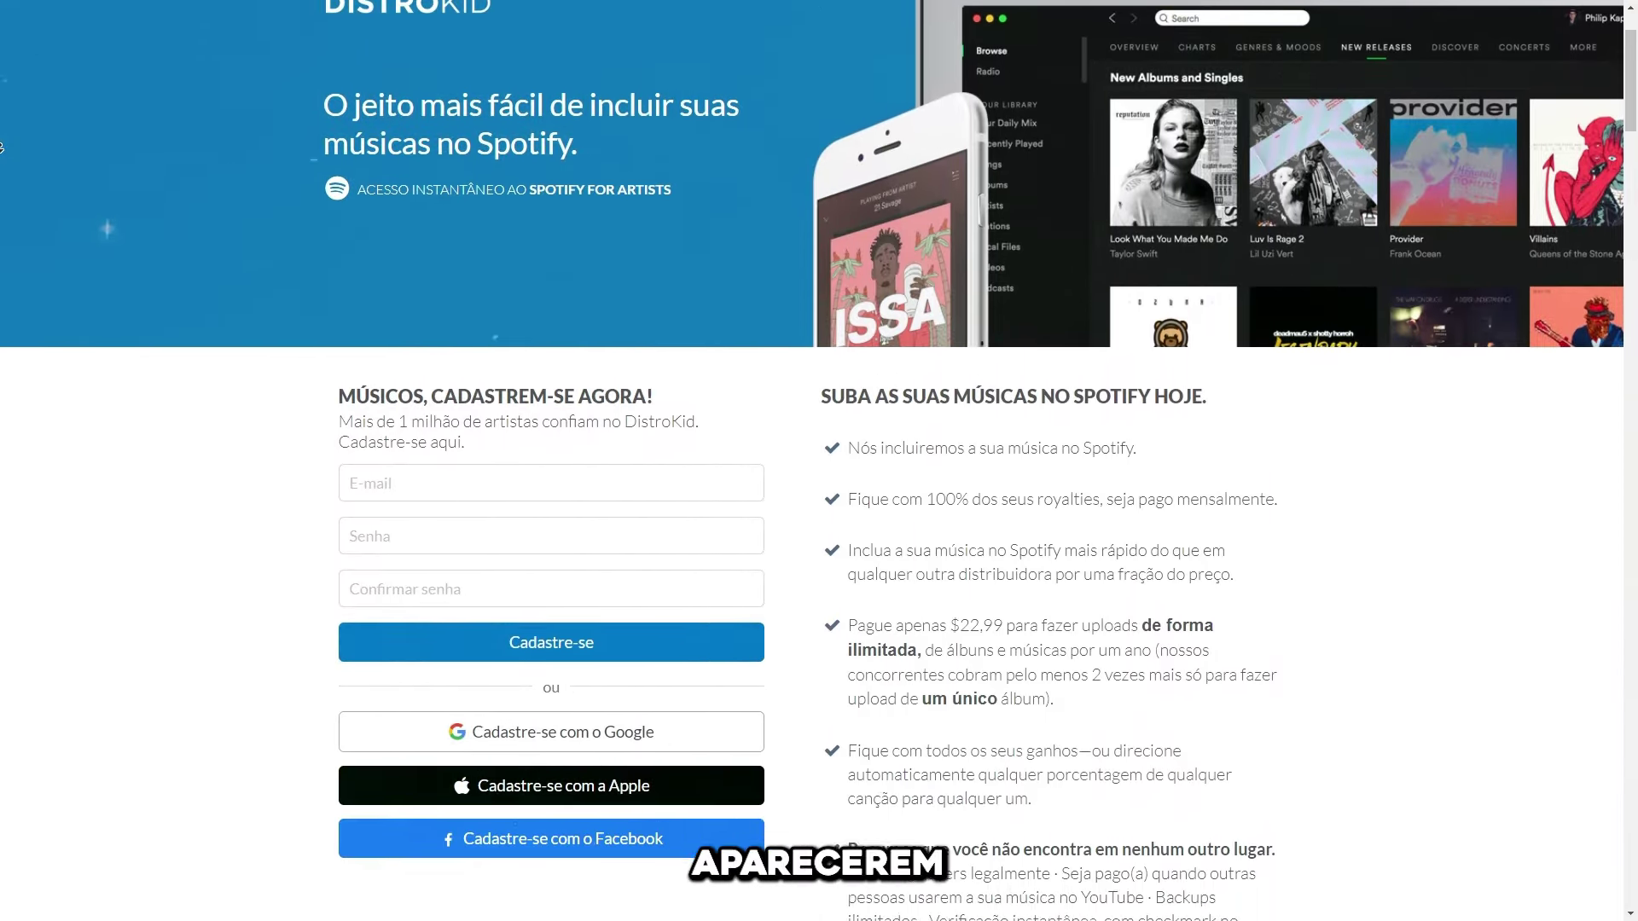
scroll(1, 146, down, 1)
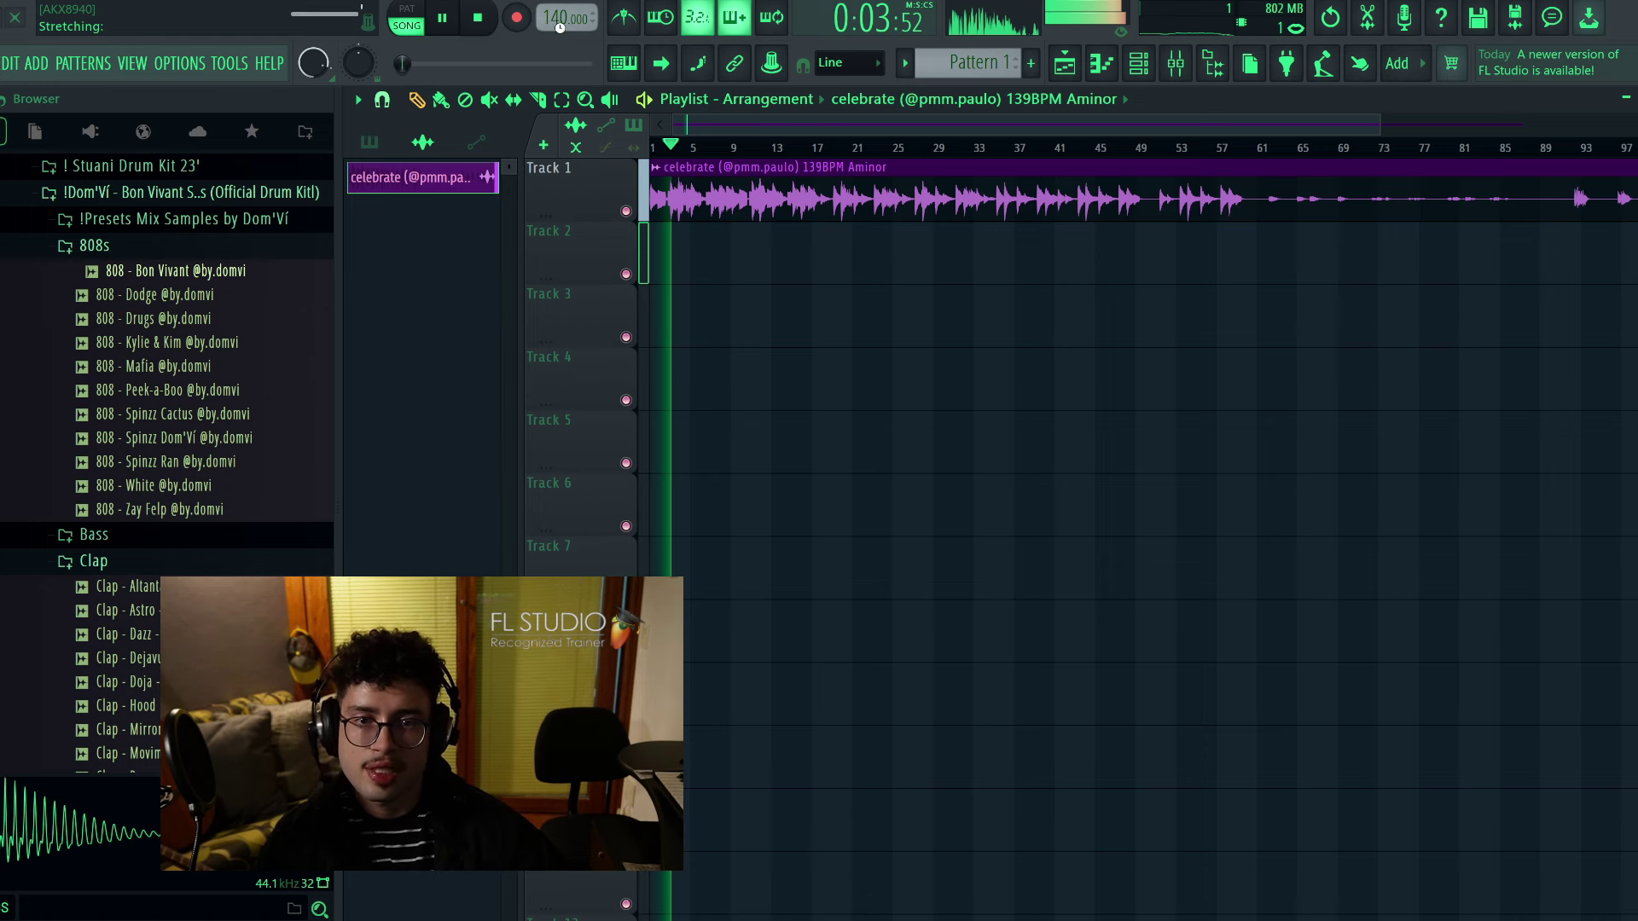
Set the project tempo to 123 BPM
drag(559, 27, 560, 19)
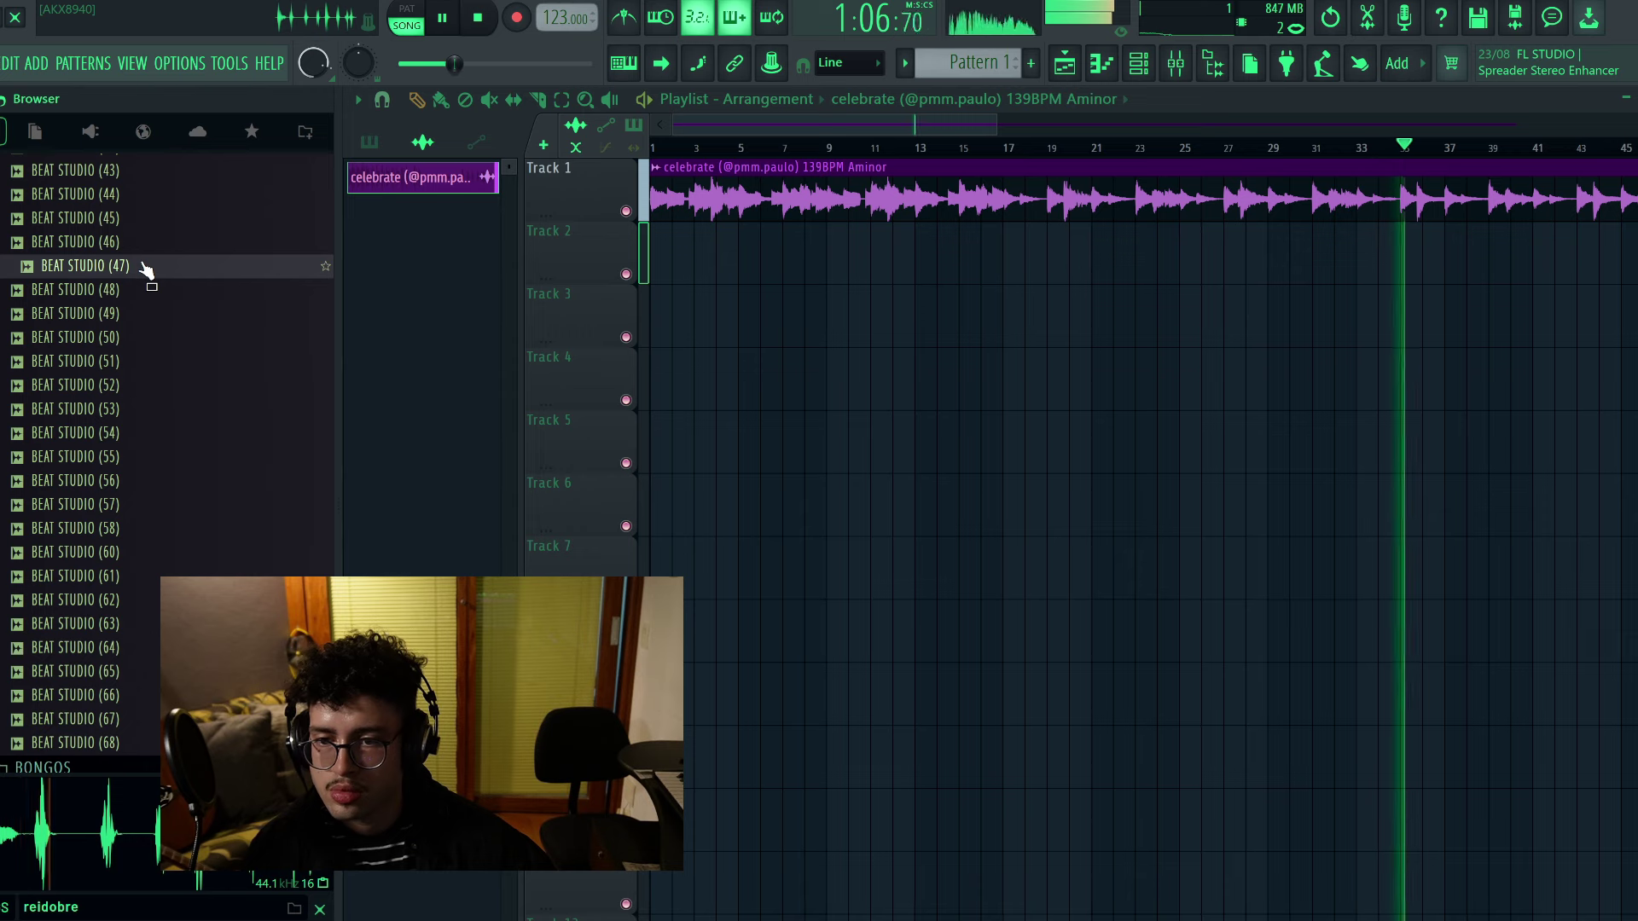
Audition BEAT STUDIO (47) and place it on Track 2 at bar 9, fitted to one bar
scroll(146, 341, down, 3)
click(128, 413)
drag(129, 420, 803, 341)
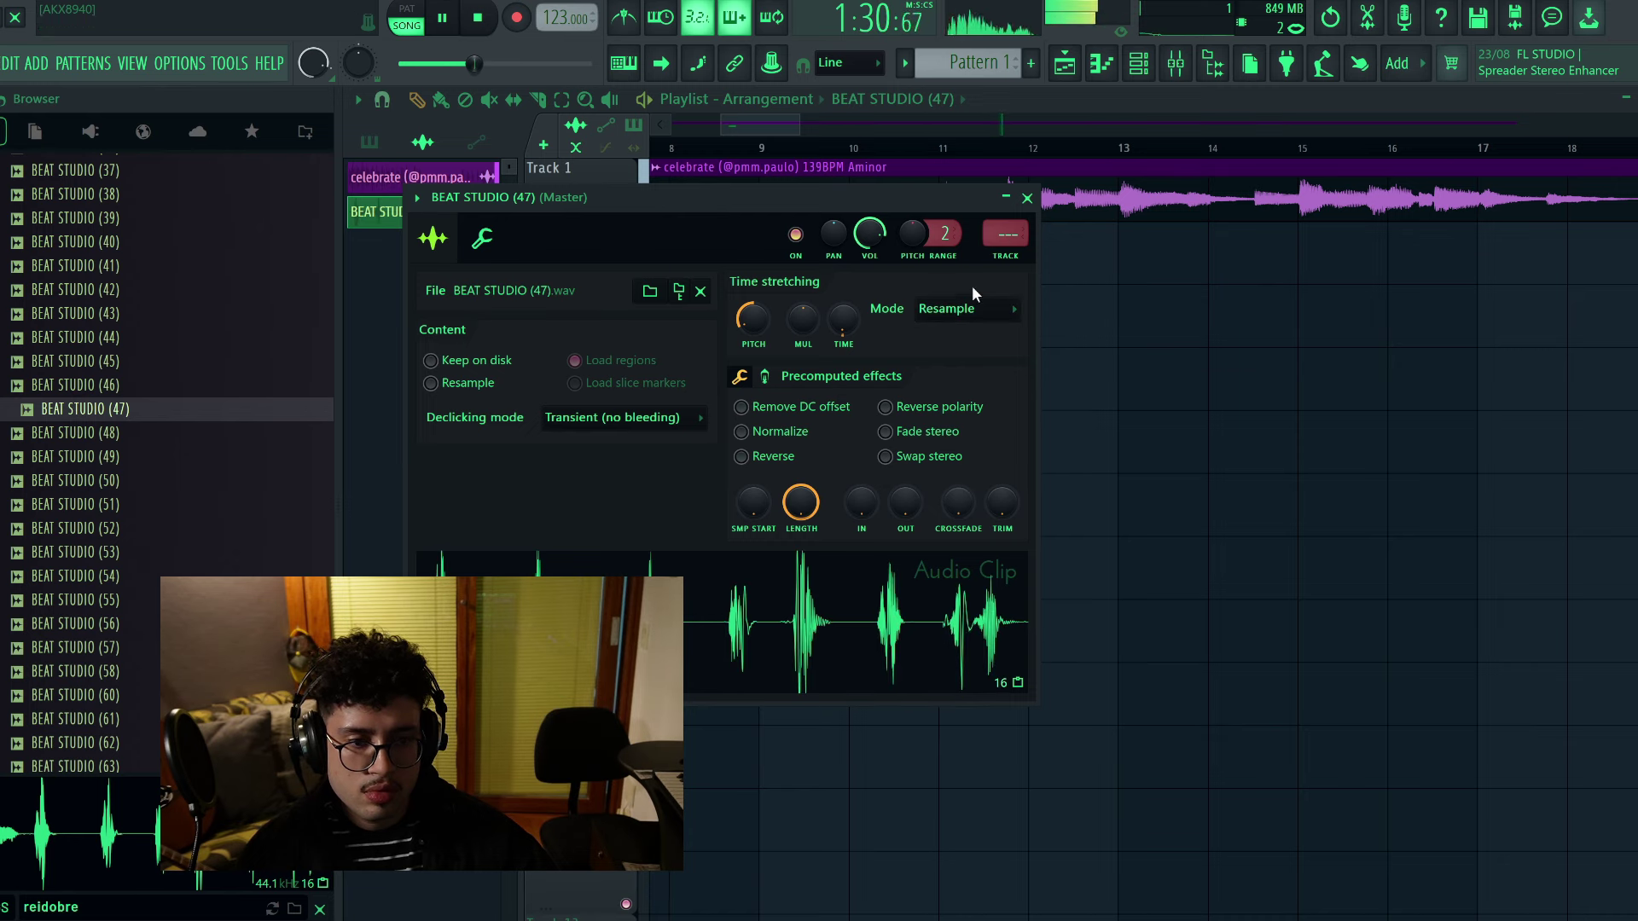
key(Escape)
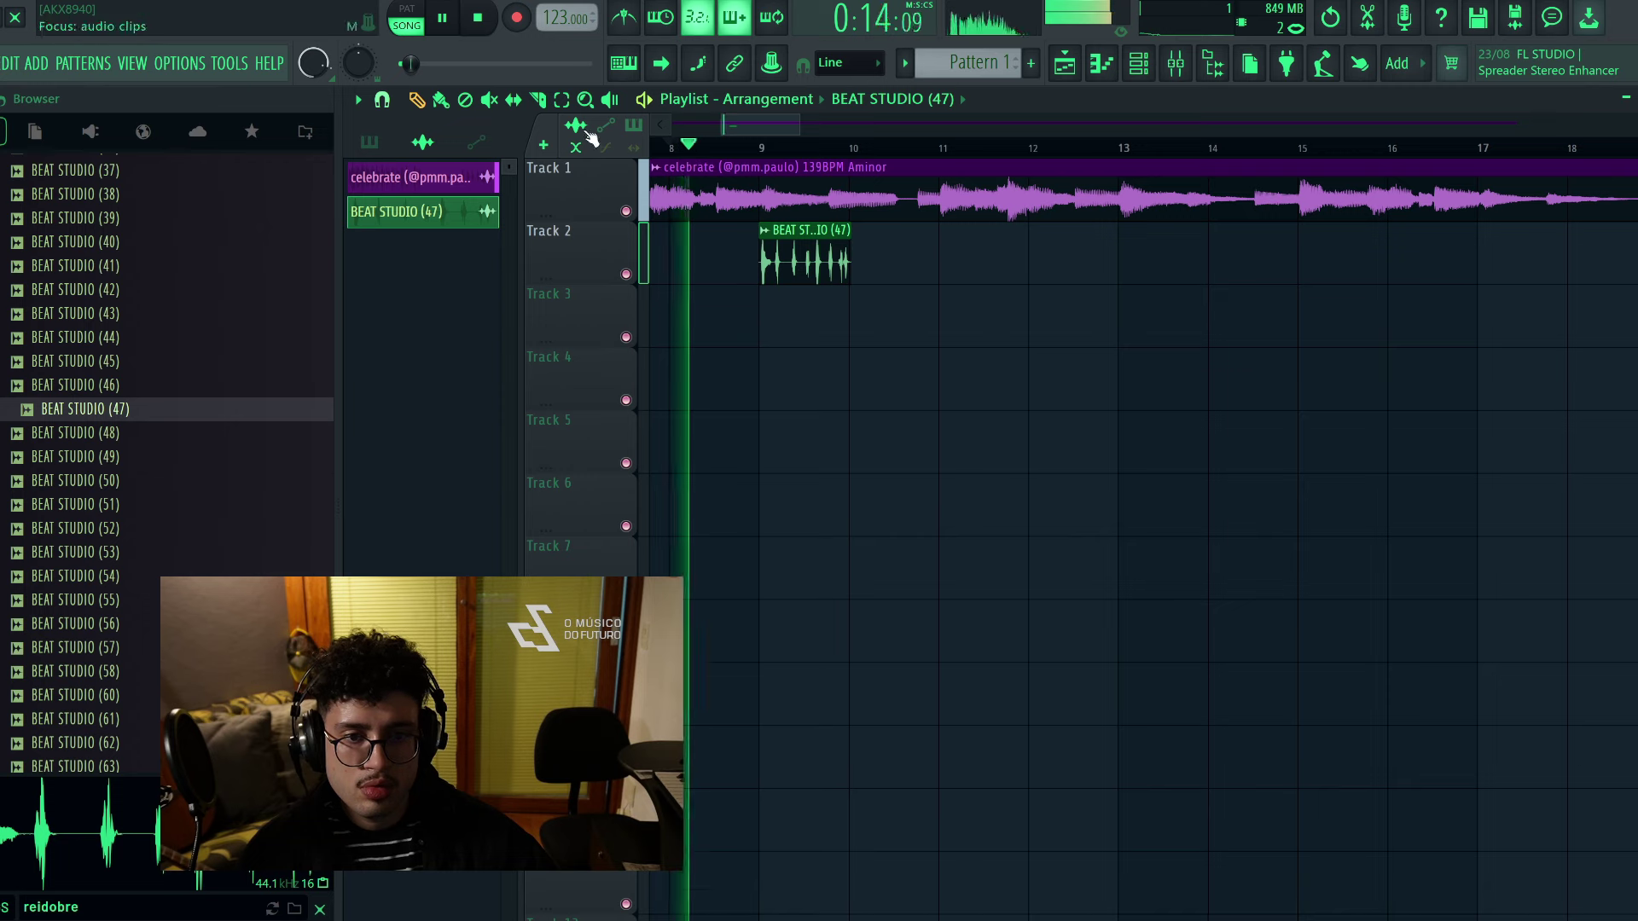
scroll(765, 153, up, 2)
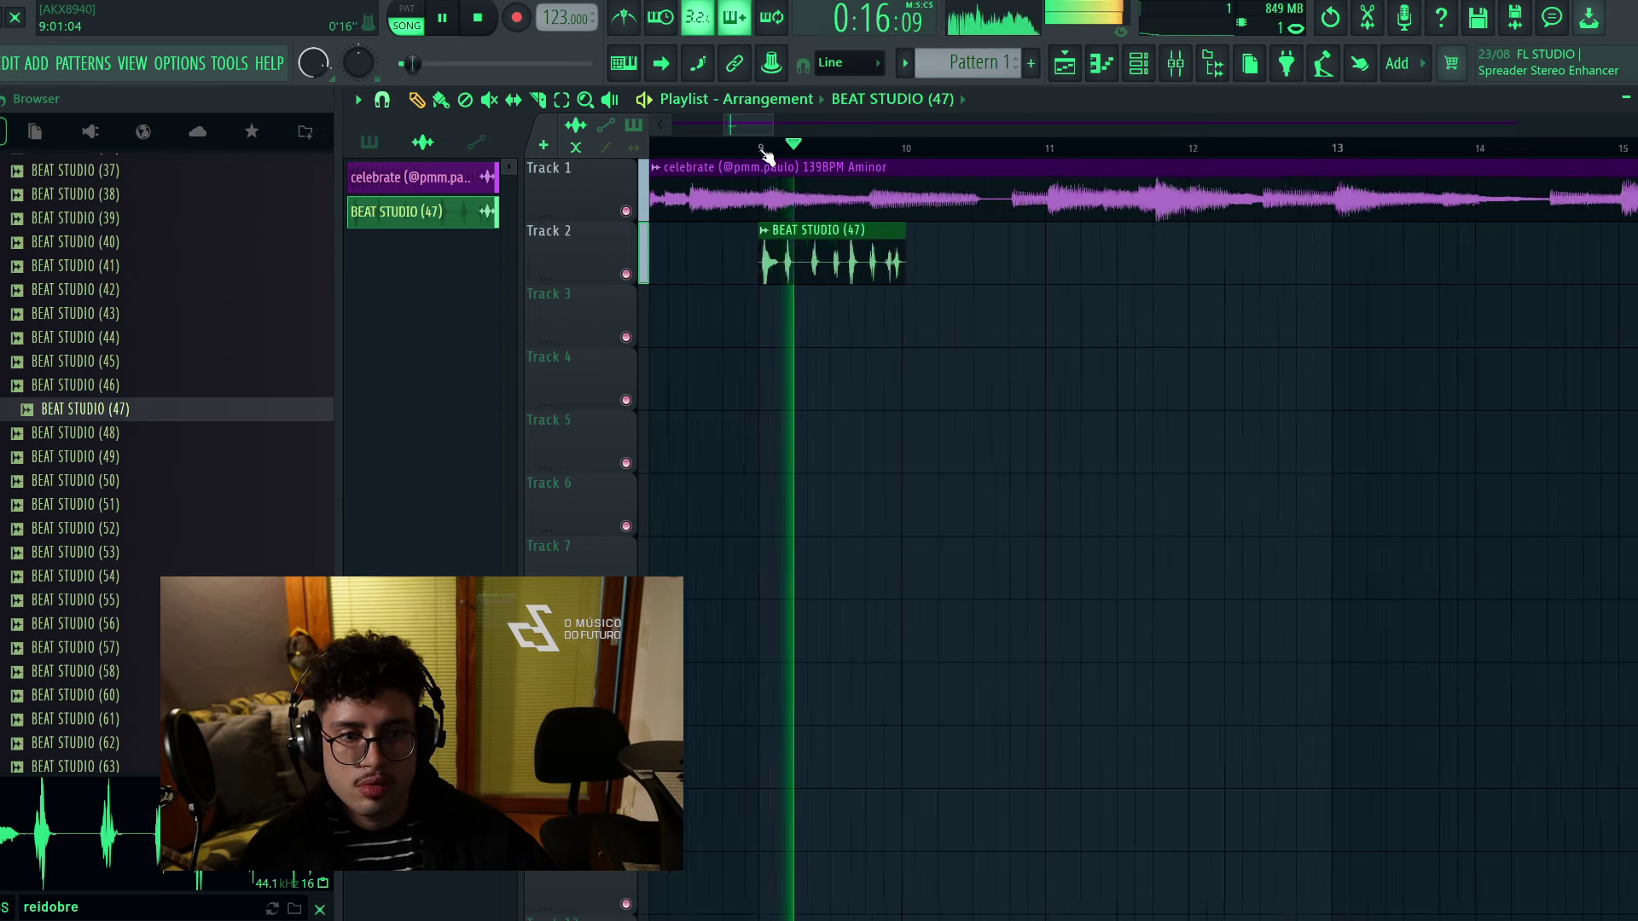
Repeat the BEAT STUDIO (47) clip on Track 2 to fill bars 9 to 12
scroll(771, 158, up, 4)
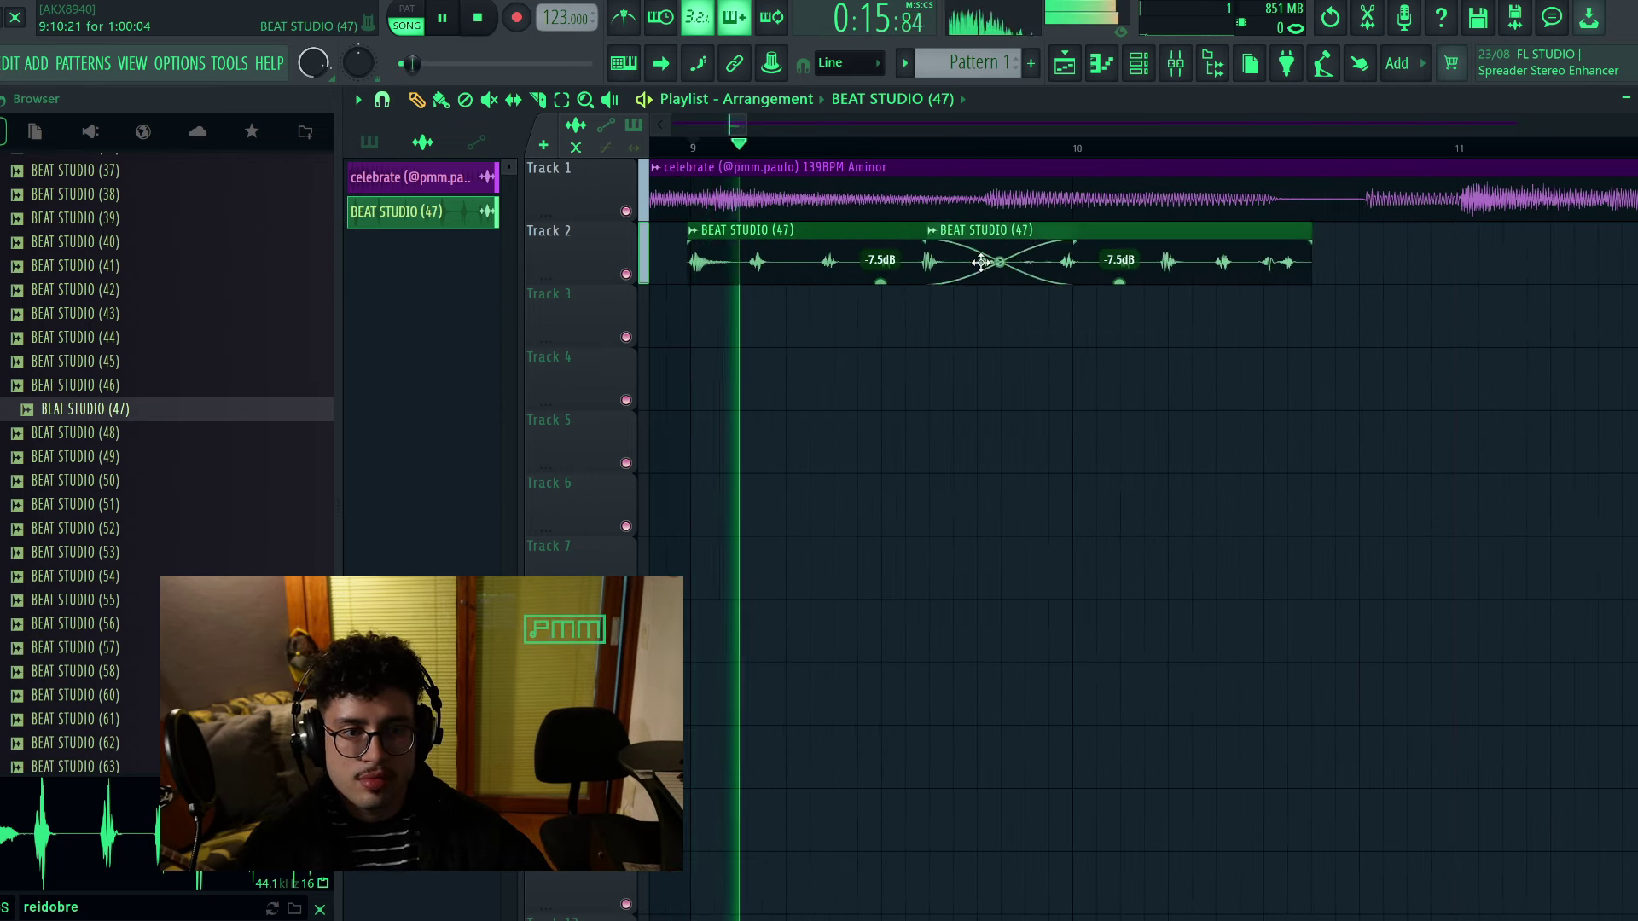
scroll(929, 146, down, 4)
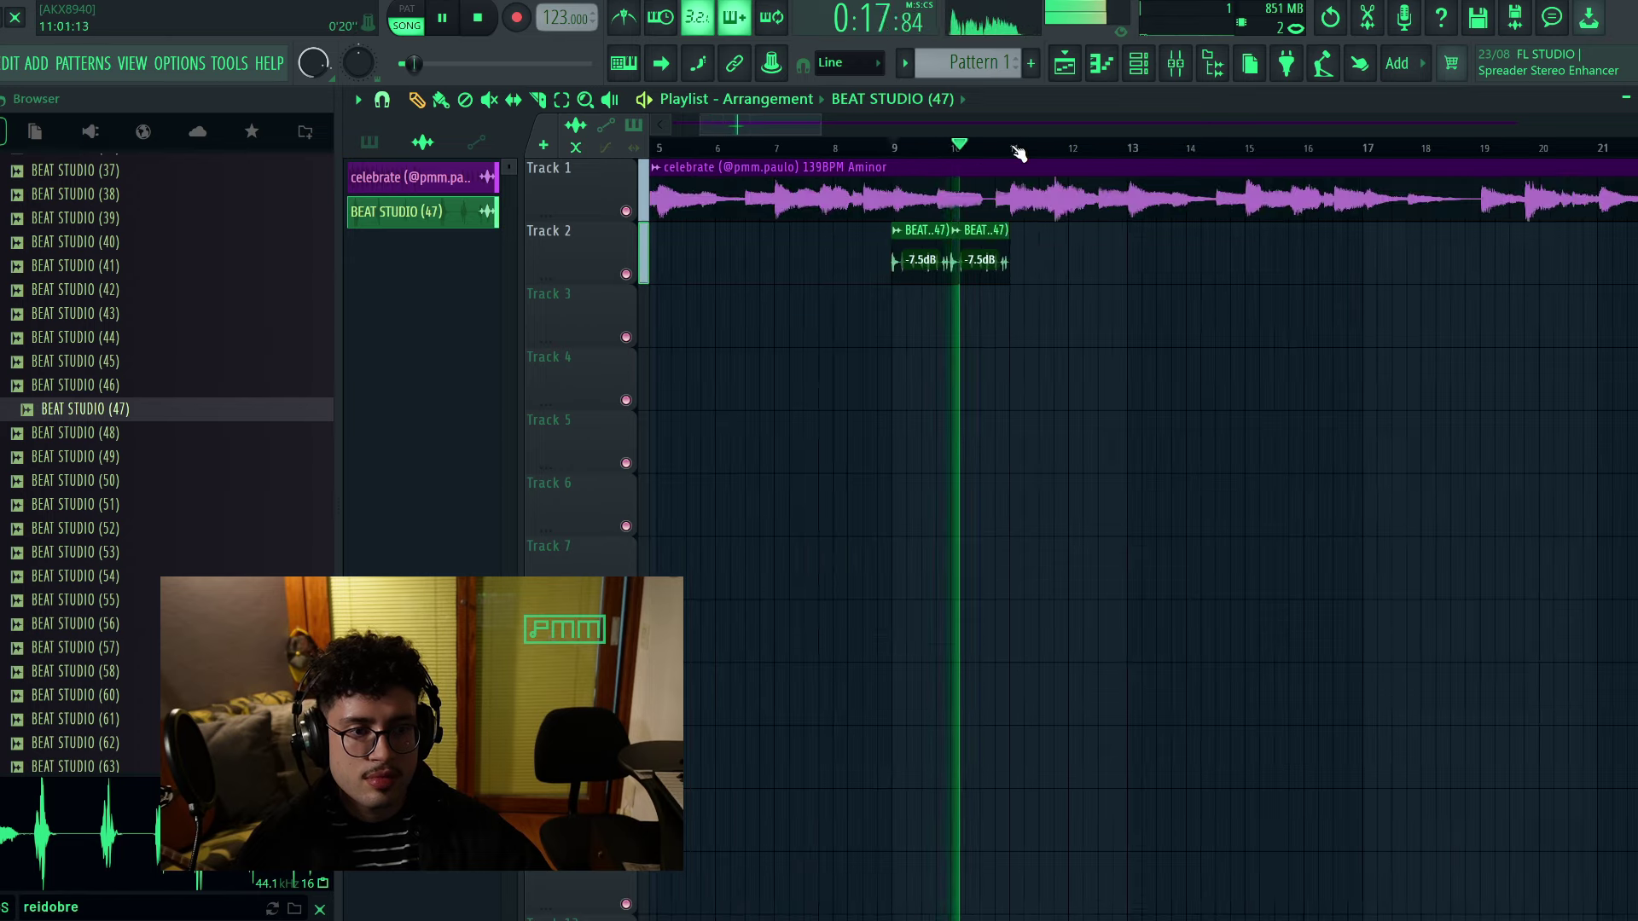
scroll(1019, 153, up, 5)
scroll(934, 150, up, 1)
mouse_move(926, 239)
mouse_down()
mouse_move(1287, 255)
mouse_move(1241, 261)
mouse_up()
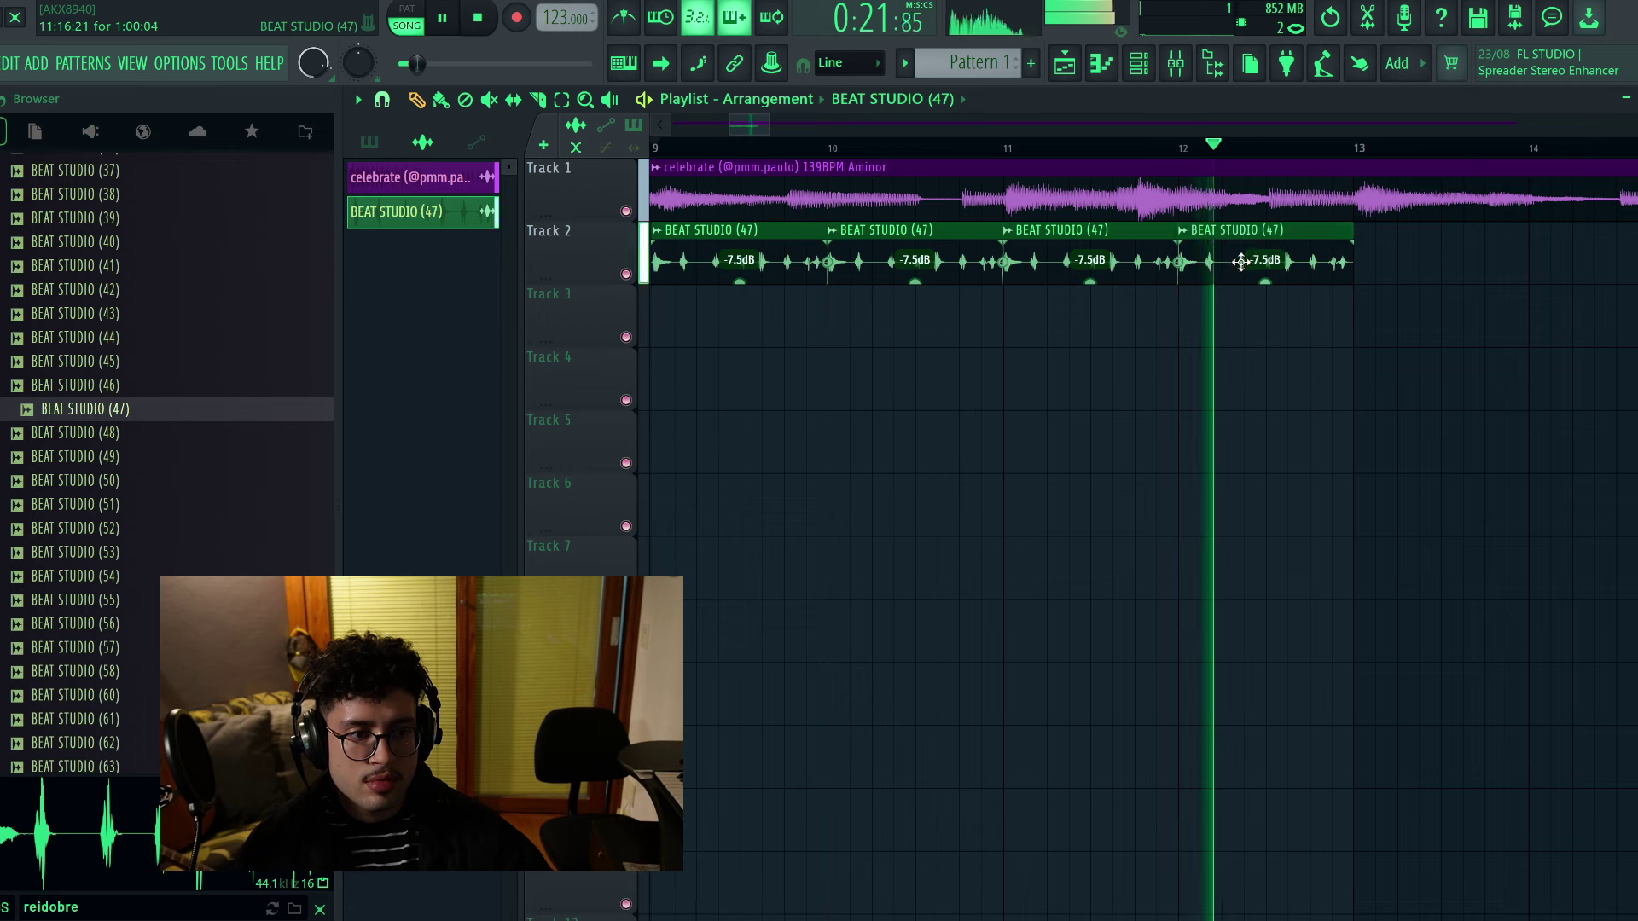
Slice the bar 12 BEAT STUDIO (47) clip after its first hit, shift the remainder to leave a gap, and slice the remainder again
scroll(1279, 153, up, 5)
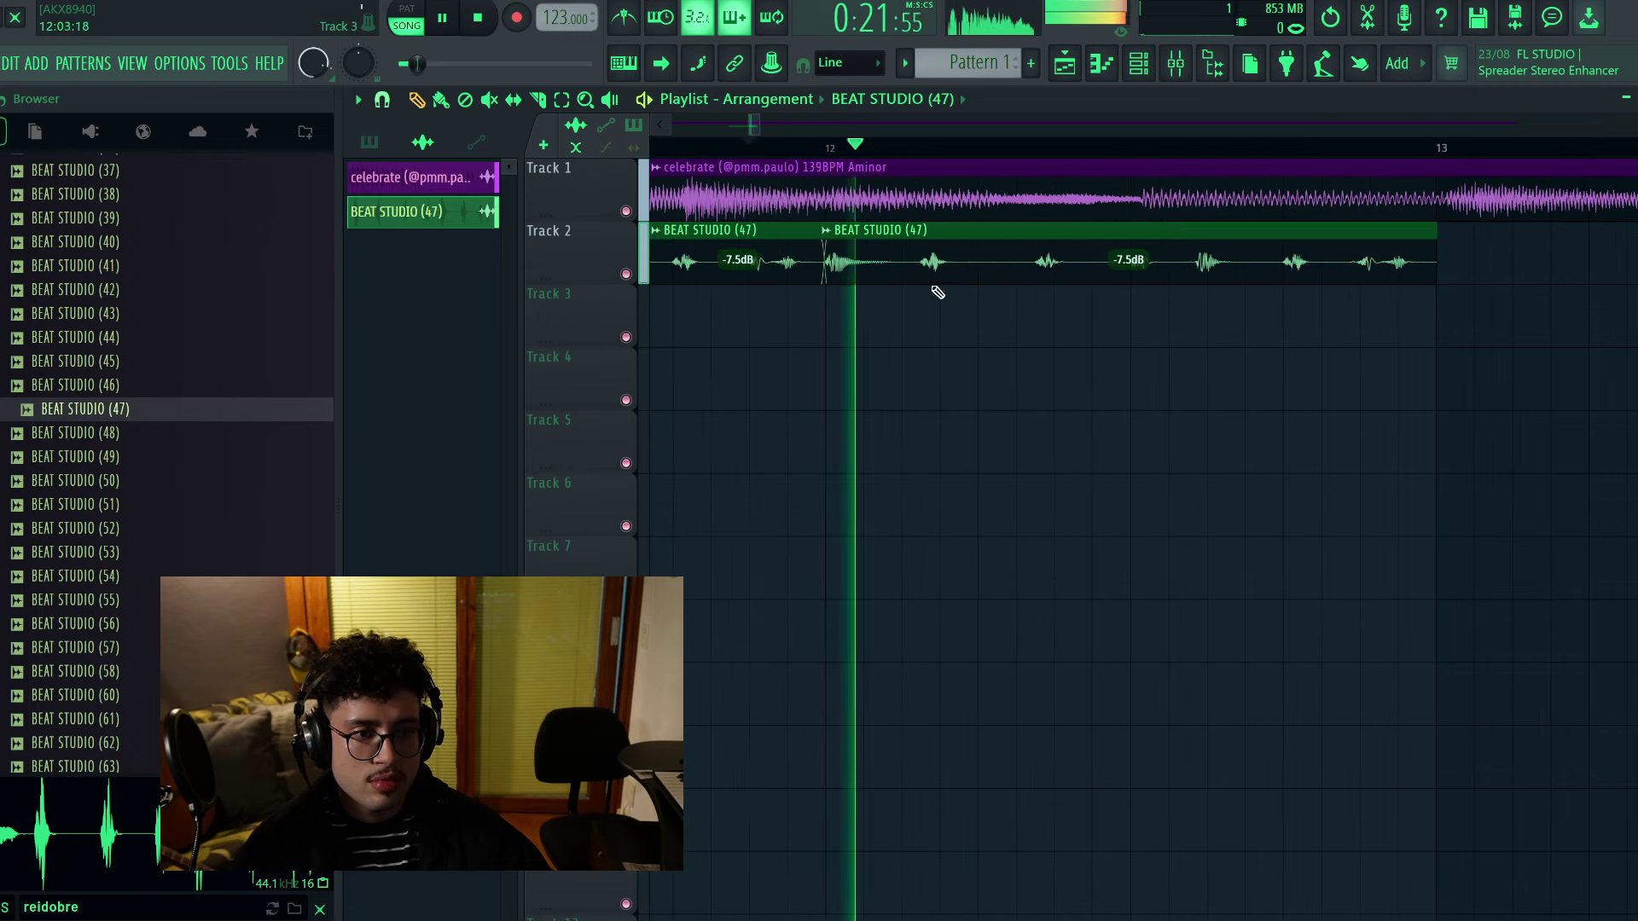
key(space)
click(912, 264)
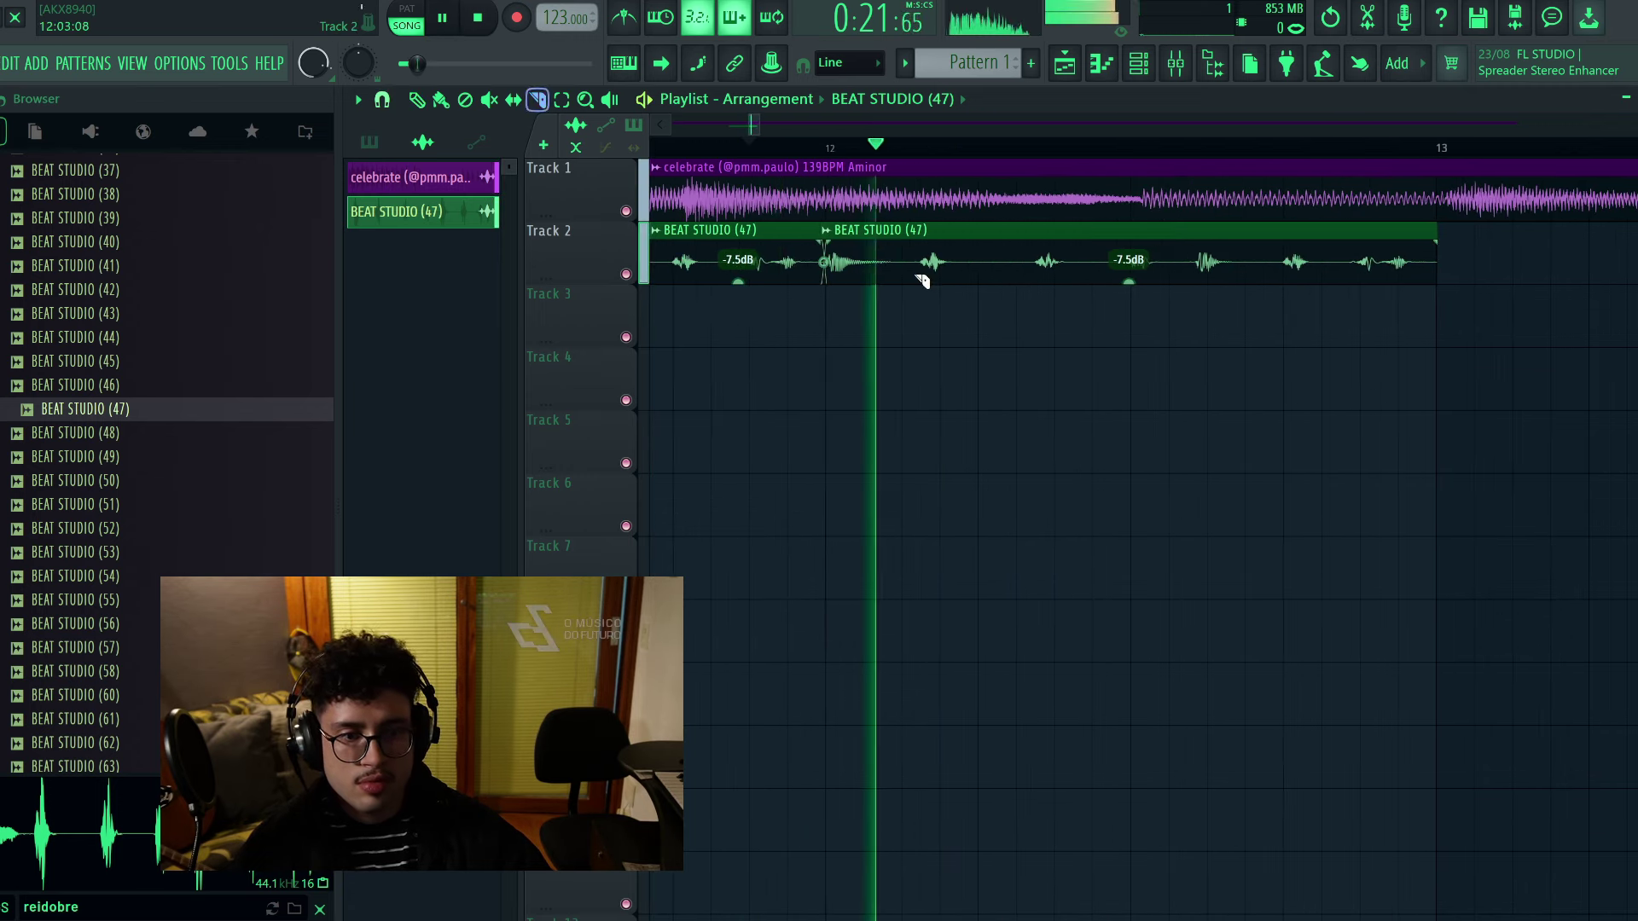
key(space)
mouse_move(1071, 230)
mouse_down()
mouse_move(1152, 255)
mouse_move(1188, 248)
mouse_move(1239, 278)
mouse_up()
key(space)
key(space)
key(c)
key(space)
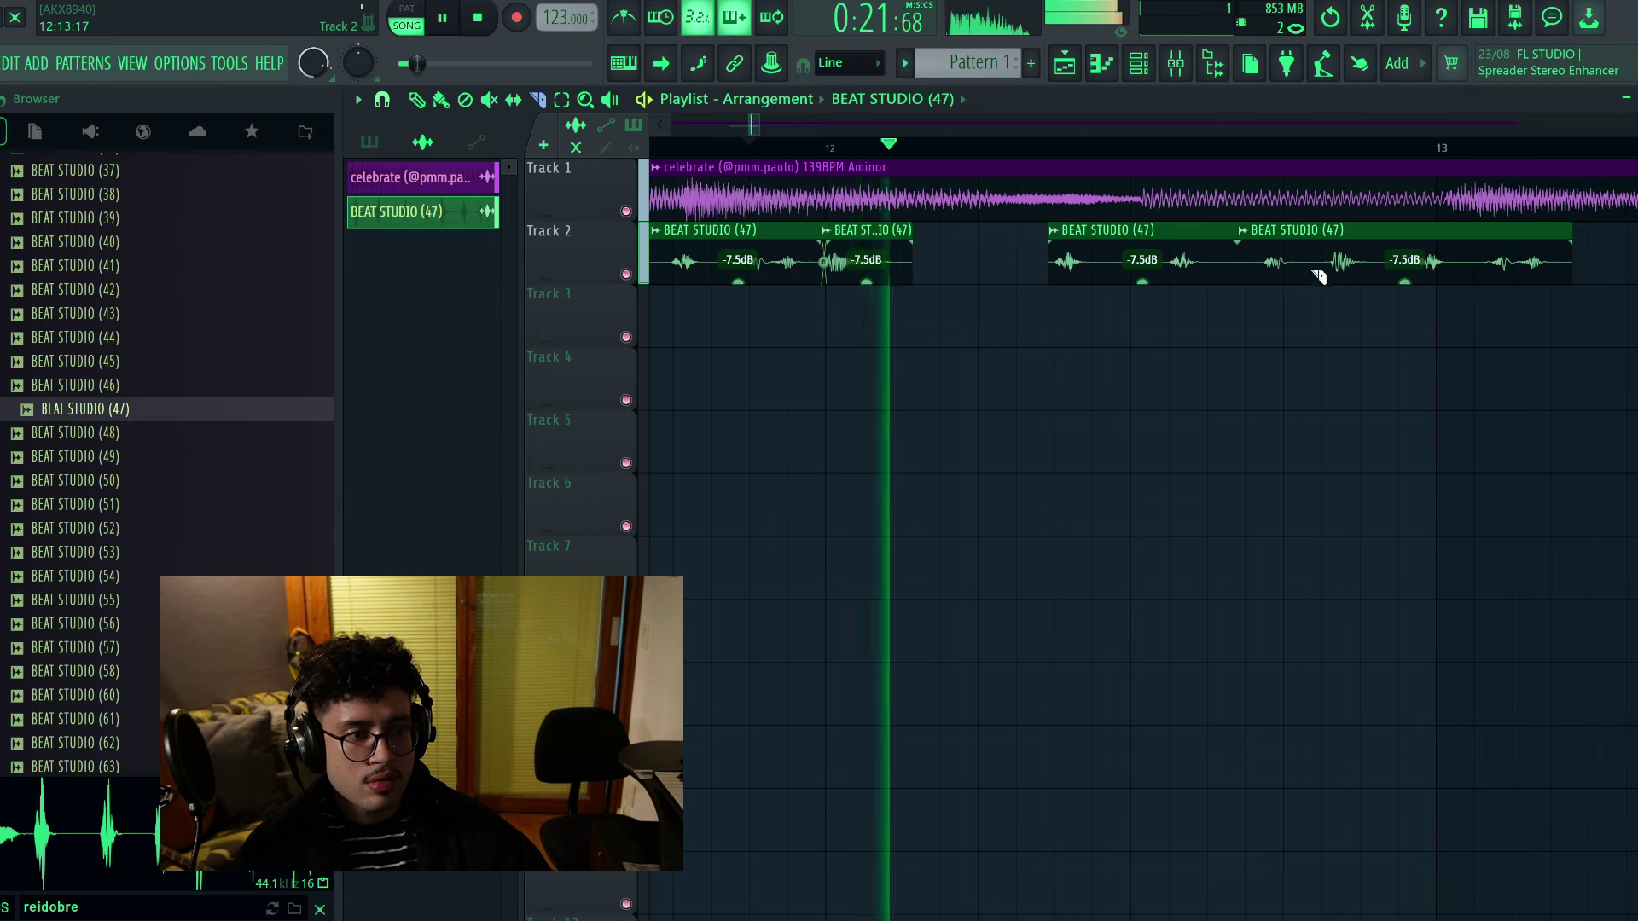
Cut off the beginning of the last slice in bar 12 and move what is left closer to the slice before it
right_click(1320, 274)
click(417, 100)
key(space)
key(space)
drag(1380, 252, 1334, 253)
scroll(1458, 150, up, 3)
key(space)
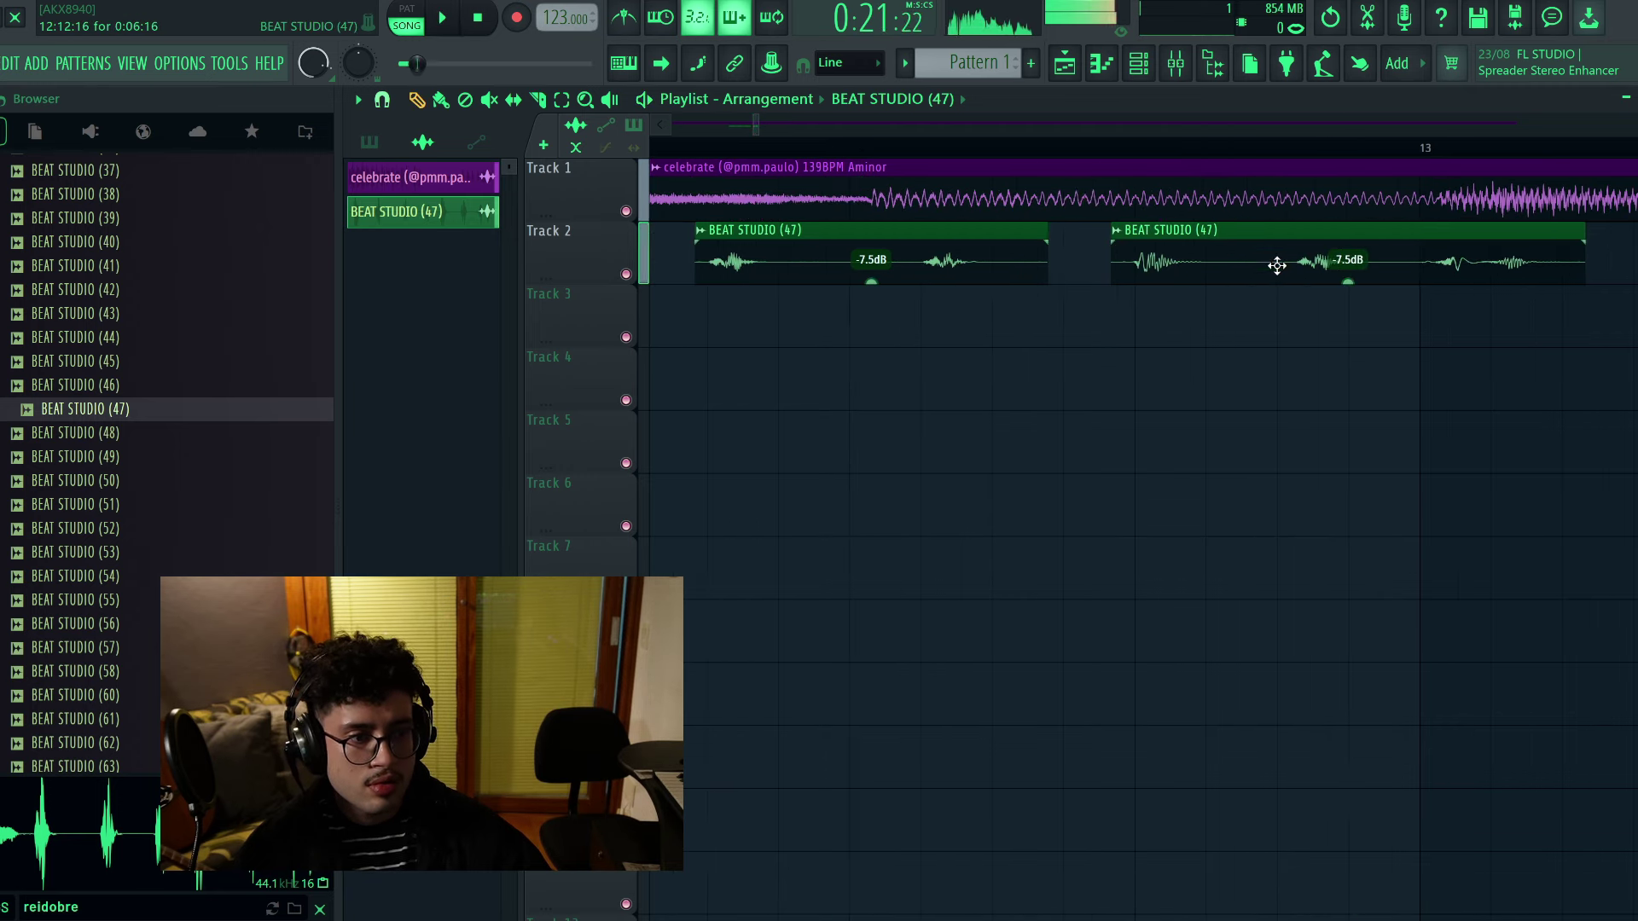
Trim the last slice again and move it earlier in bar 12, and duplicate the drum clips along Track 2 through bar 40
right_click(1397, 275)
click(417, 100)
key(space)
key(space)
drag(1473, 258, 1313, 253)
key(space)
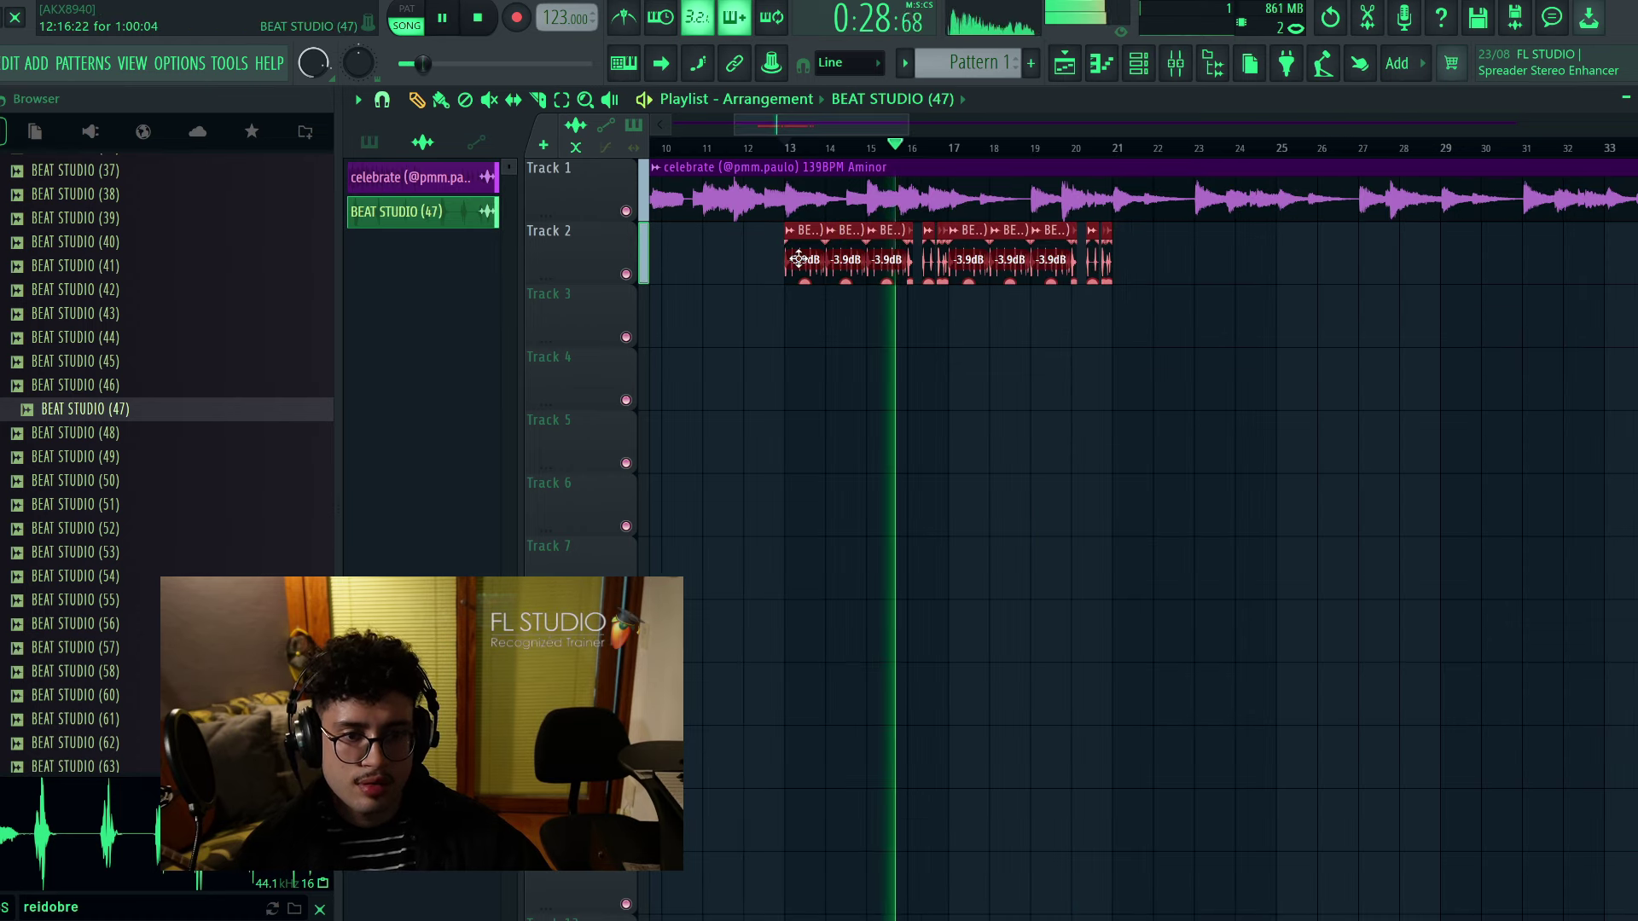
key(ctrl+b)
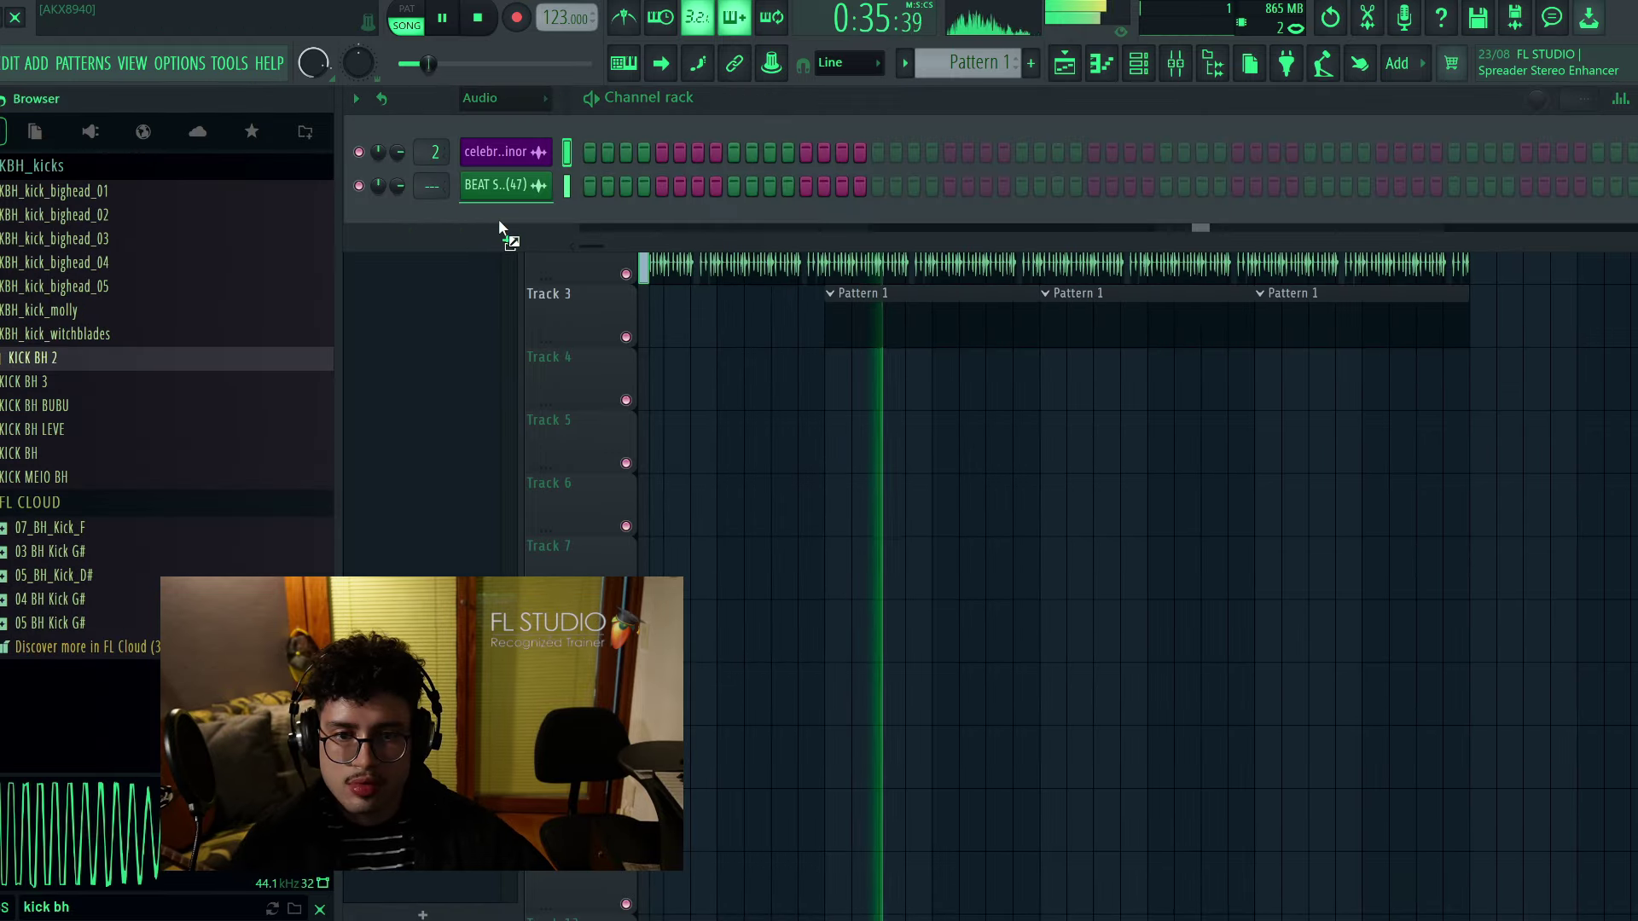
Add the KICK BH 3 sample to the project as a new channel
drag(498, 219, 498, 219)
drag(34, 381, 440, 239)
drag(495, 189, 495, 189)
click(823, 504)
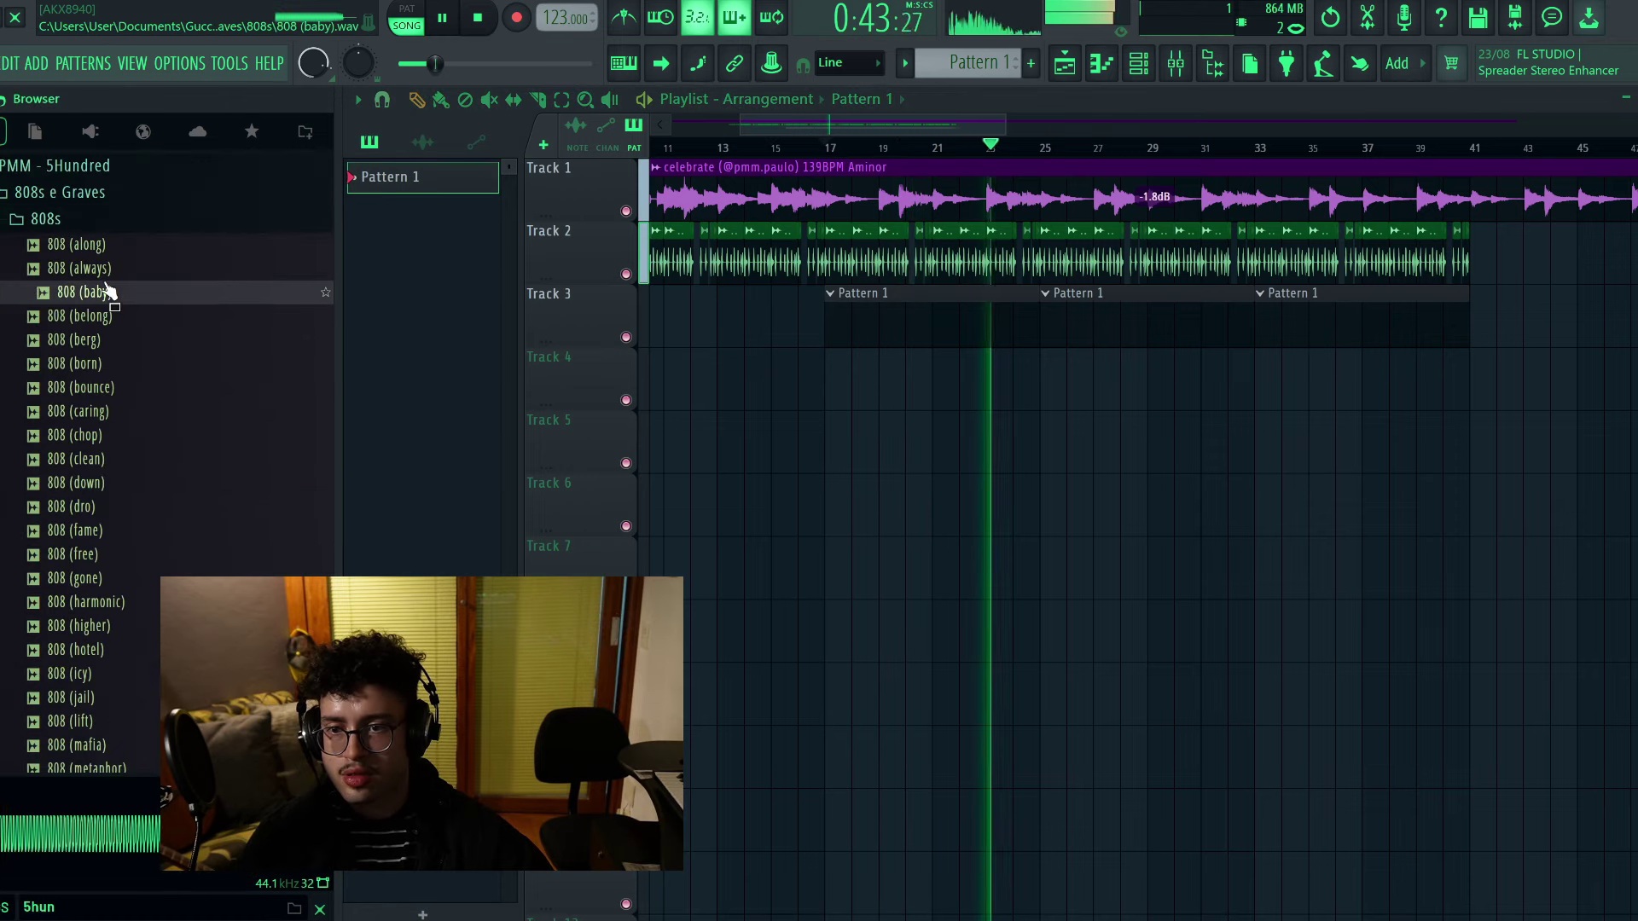
Audition 808 (born) and 808 (clean), and check the pitch shift of the celebrate clip on Track 1
click(118, 363)
click(119, 459)
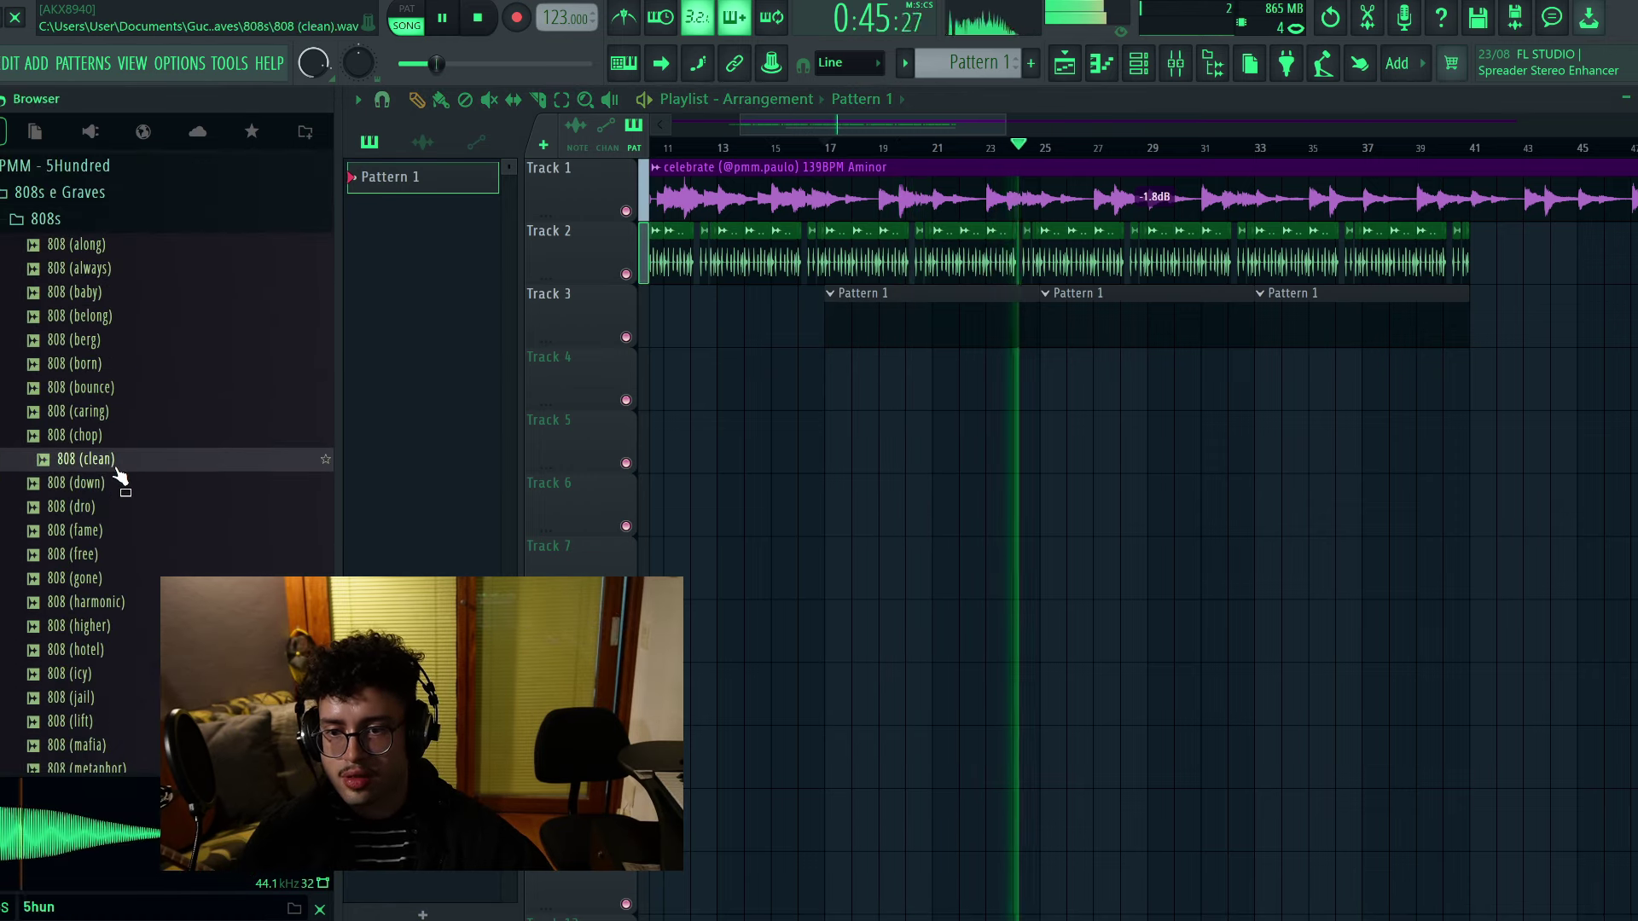
key(space)
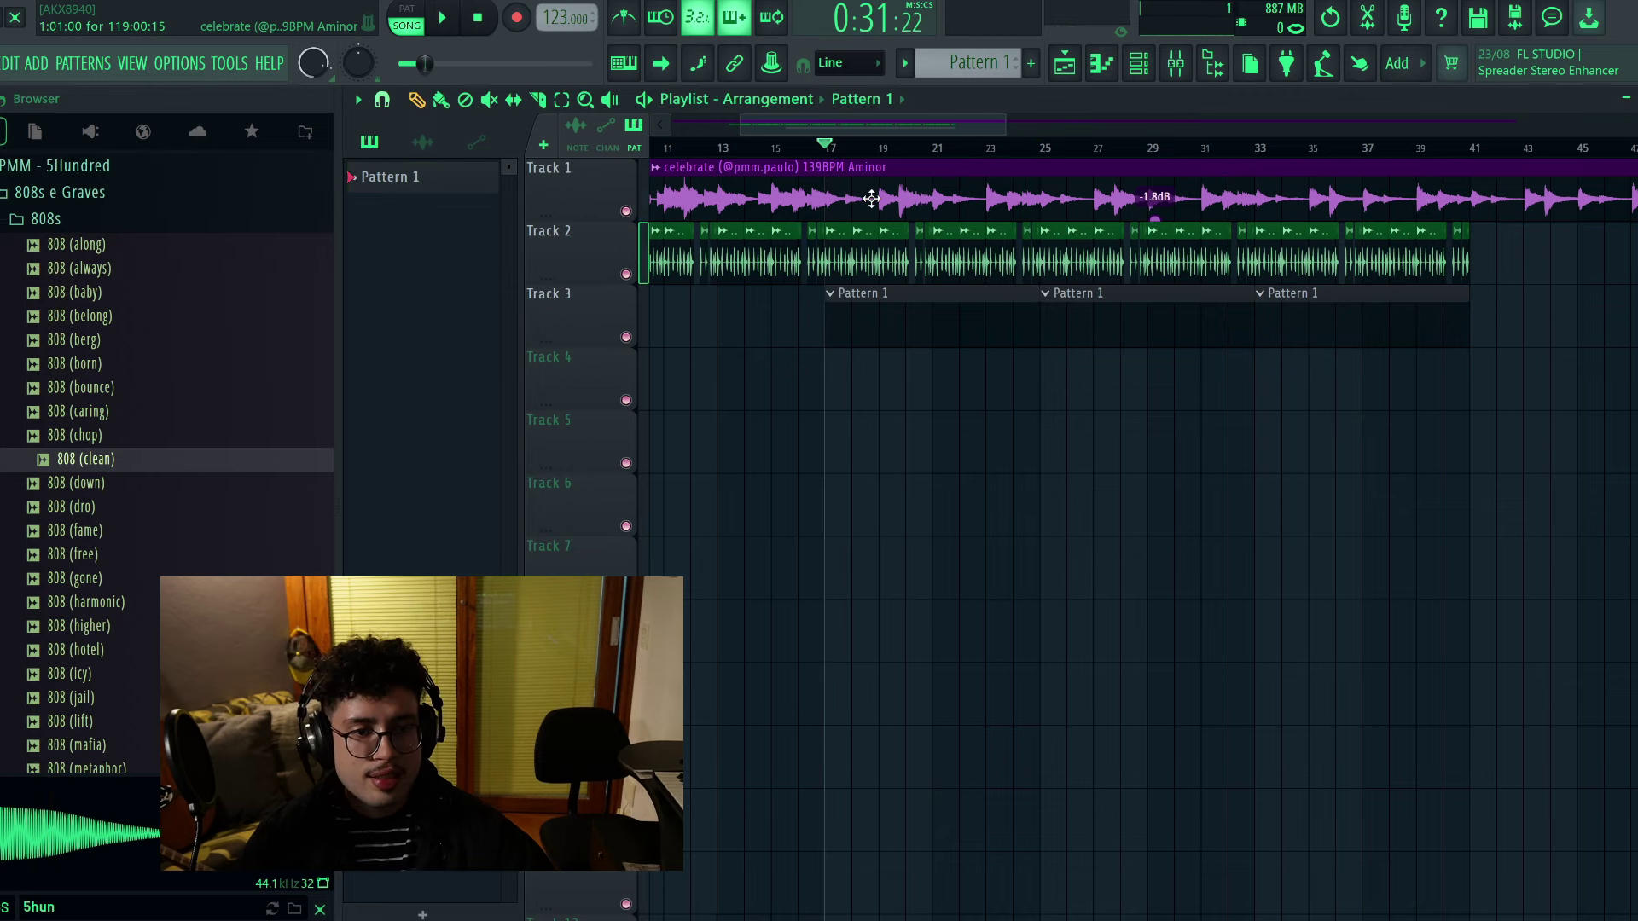
double_click(871, 197)
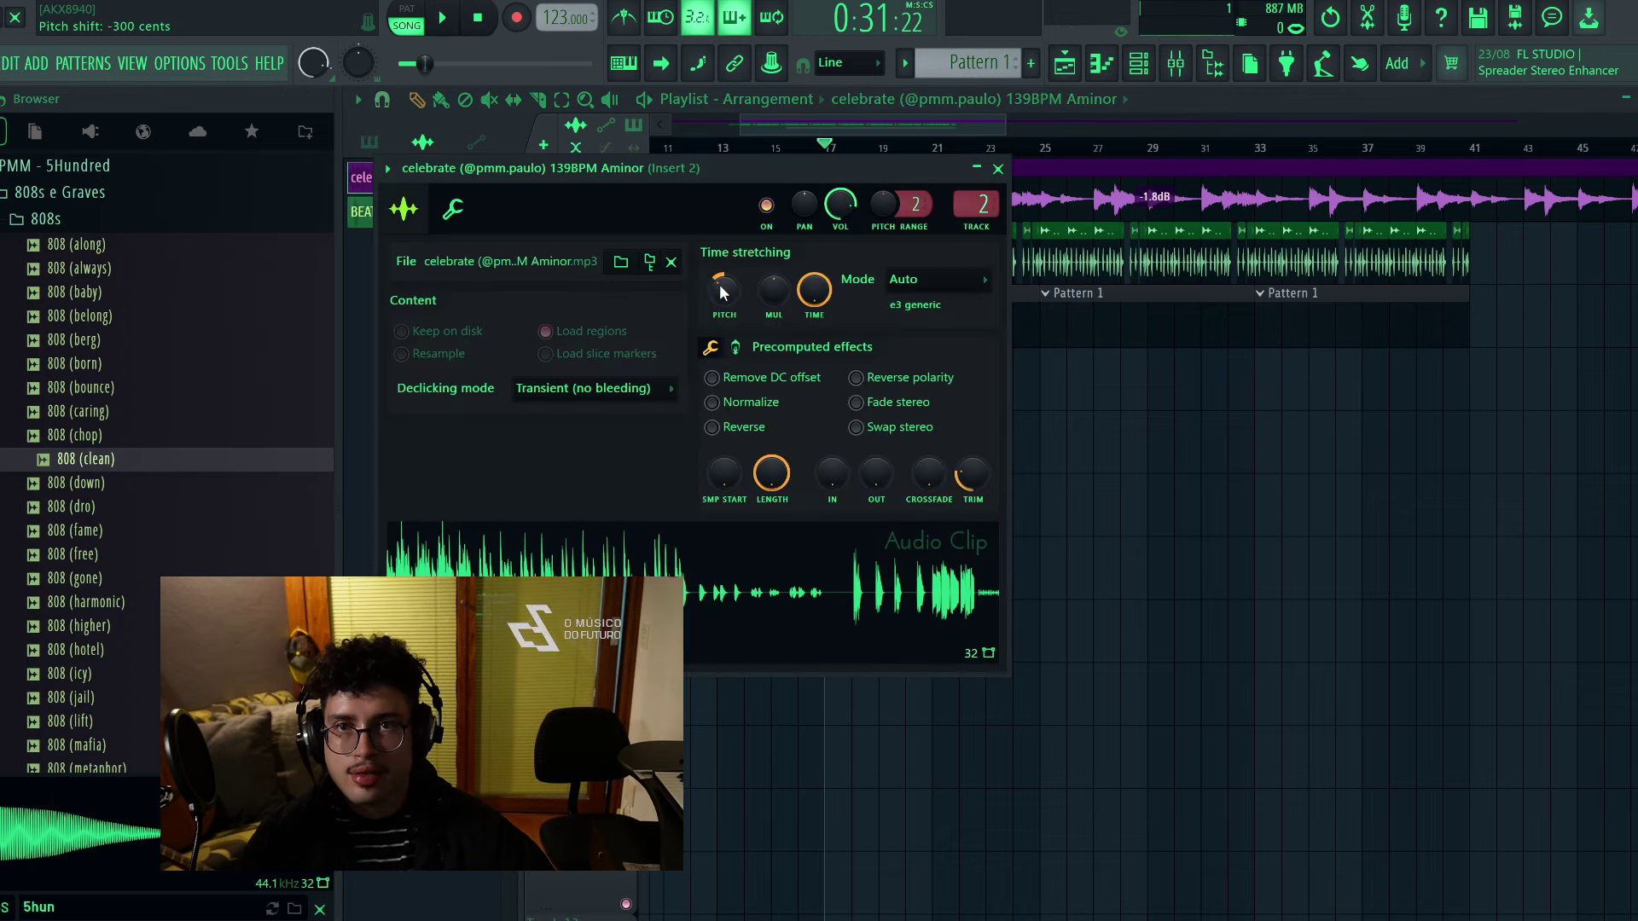
In the piano roll of 808 (clean), write a two-bar F#5 at bar 1 and a three-beat D5 at bar 3
click(860, 341)
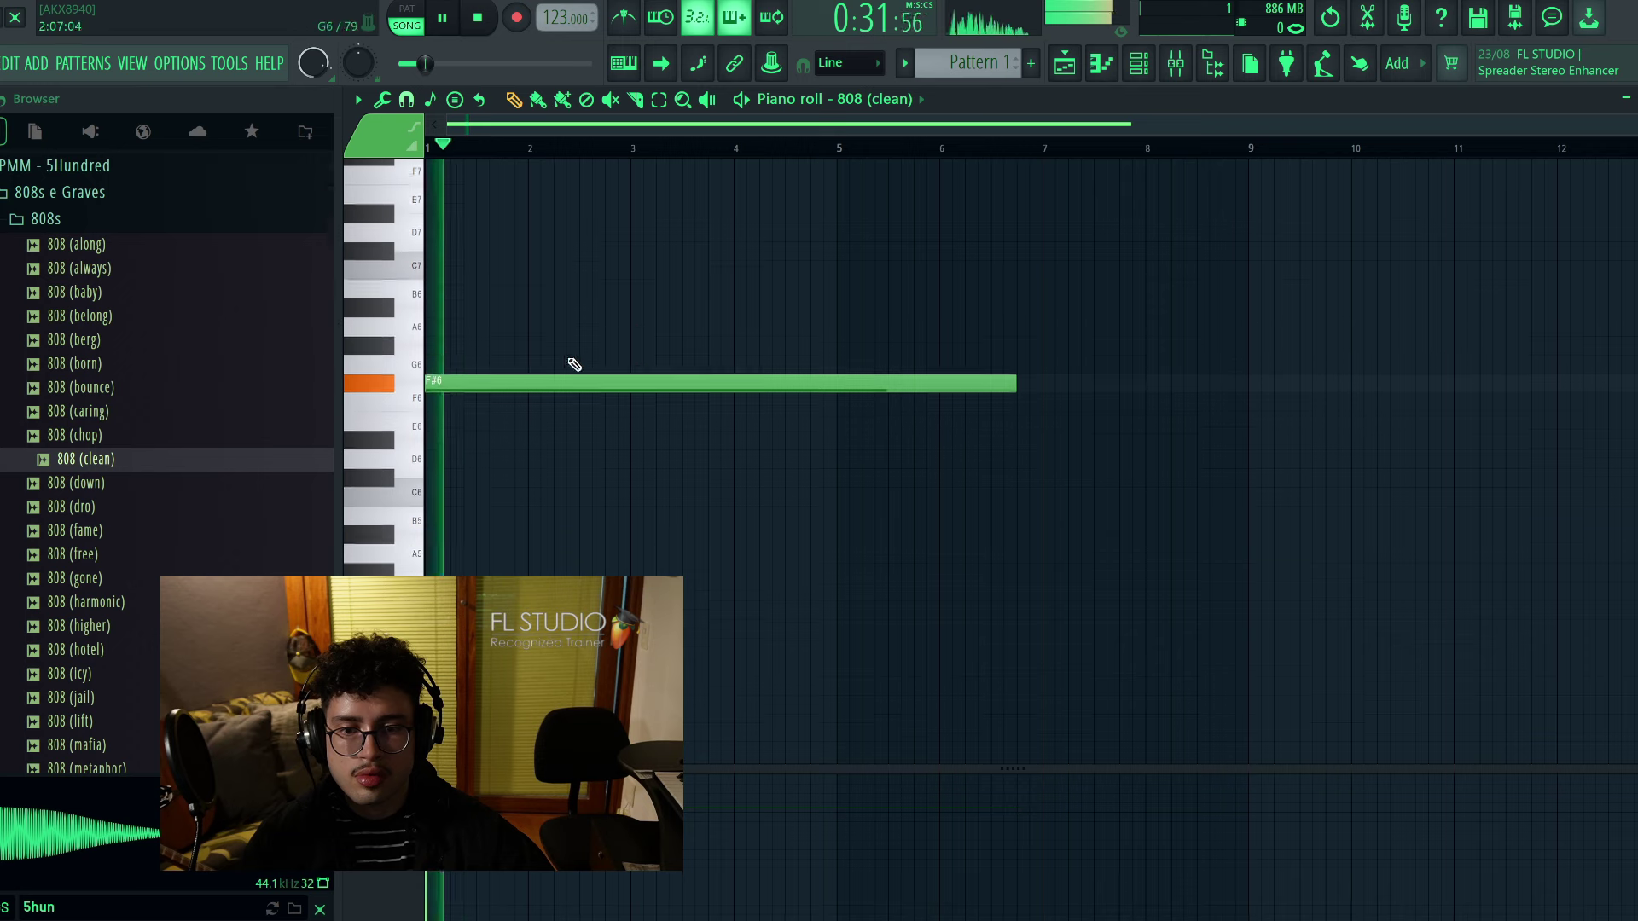
drag(529, 341, 511, 458)
key(space)
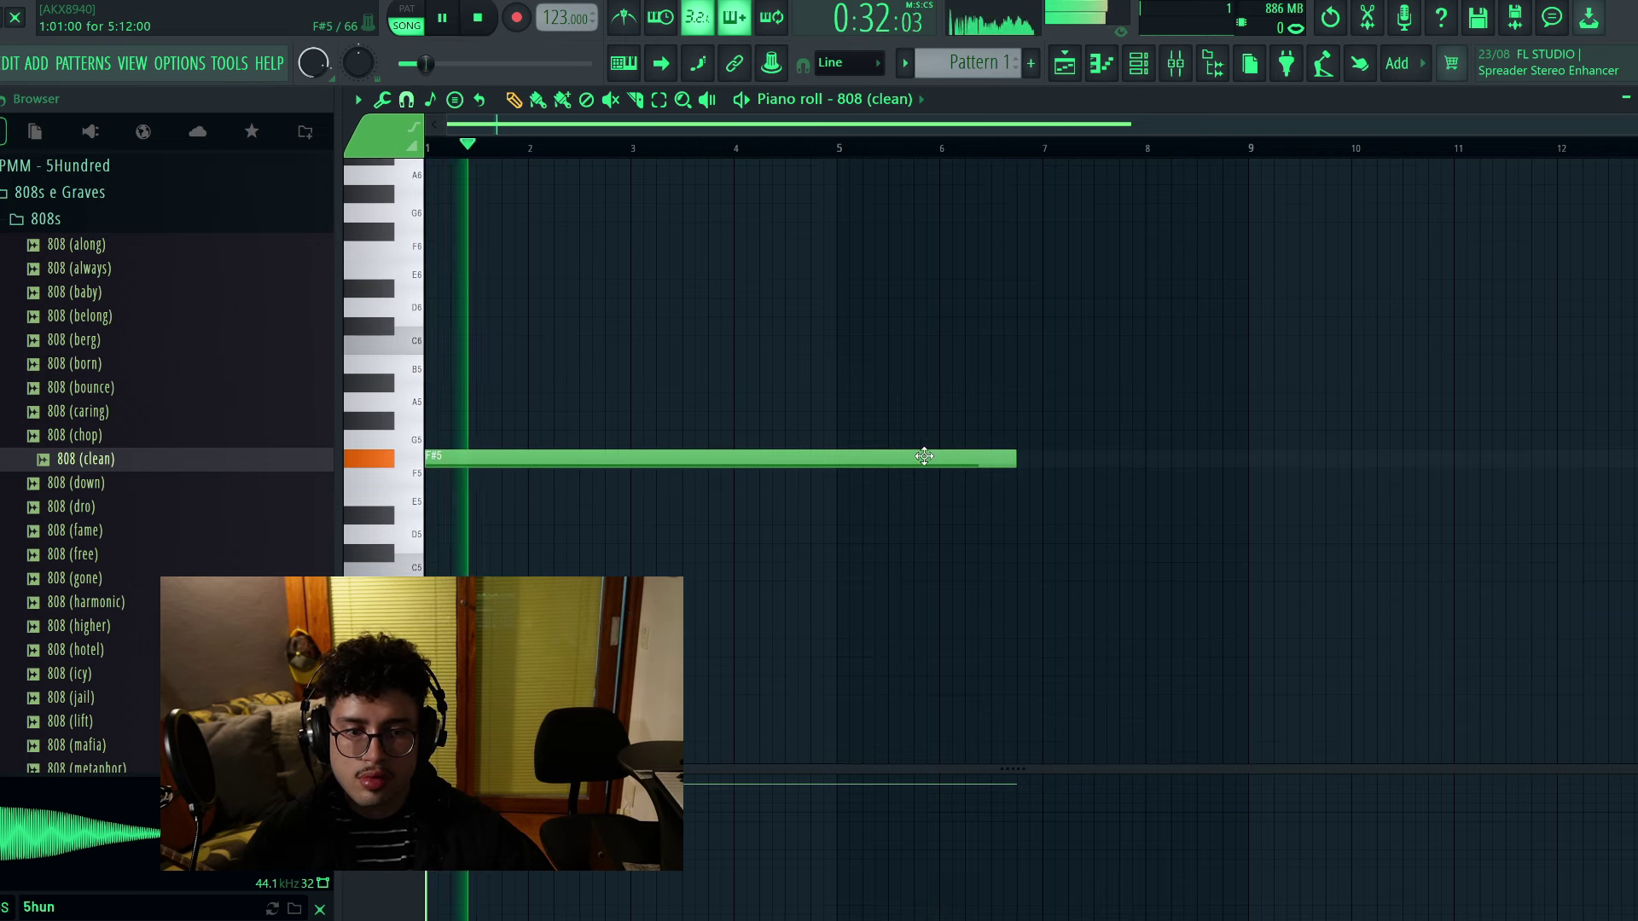
drag(1014, 462, 676, 532)
key(space)
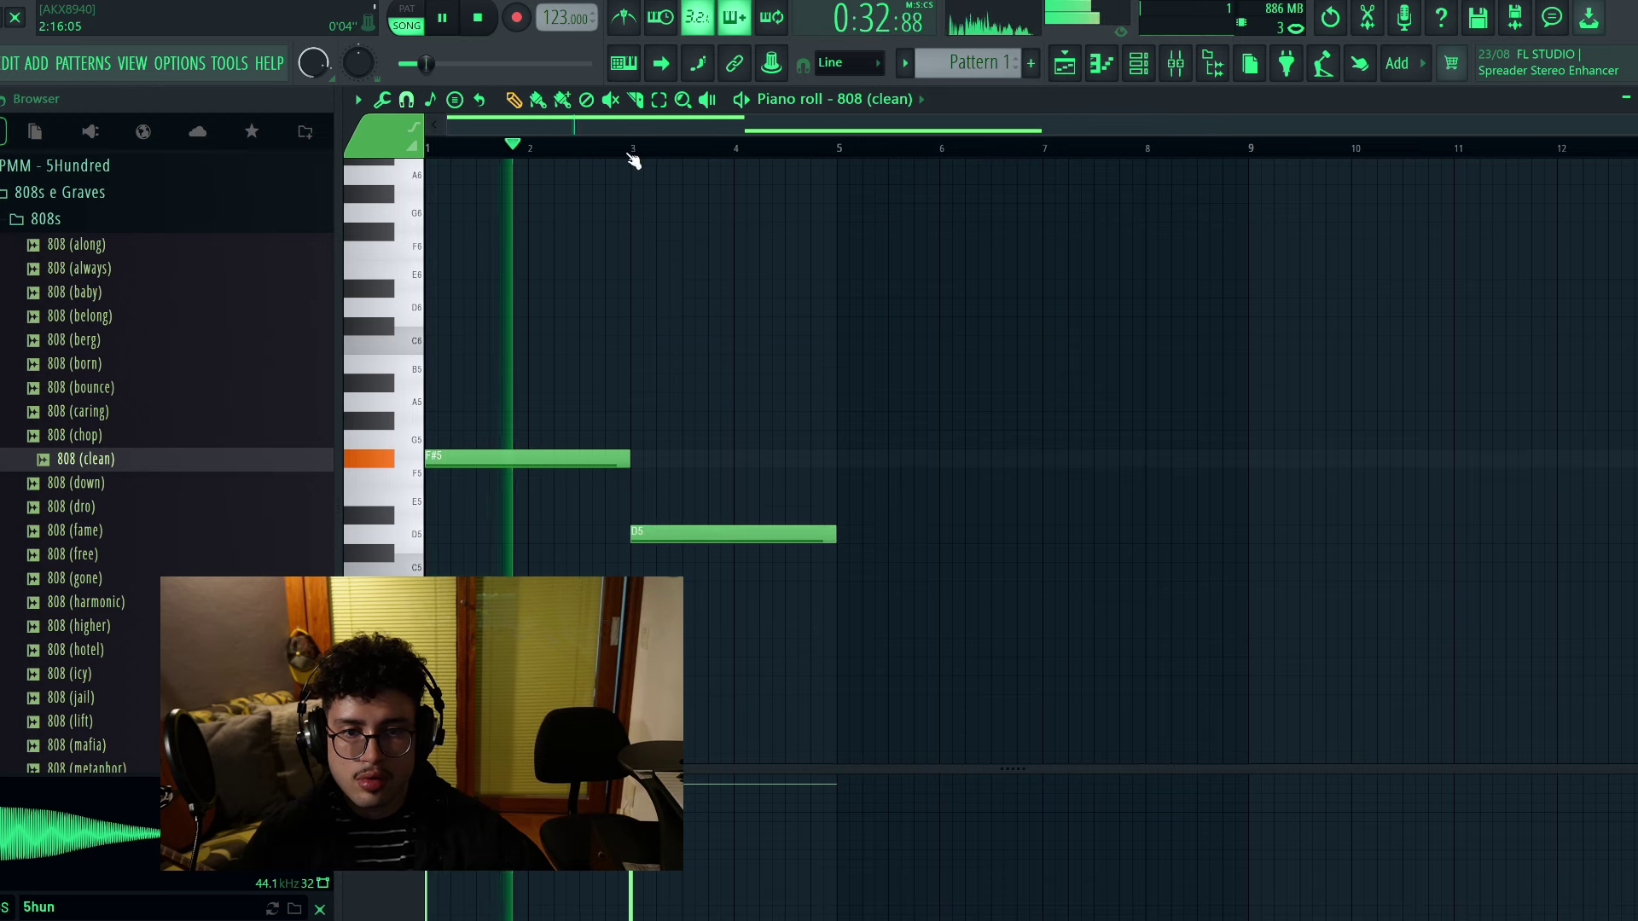
drag(833, 537, 708, 537)
Copy the F#5 to bar 5 and the D5 to bar 7, and add a C#5 right after the second D5
mouse_move(522, 458)
mouse_down()
mouse_move(958, 442)
mouse_move(932, 445)
mouse_up()
scroll(876, 160, up, 1)
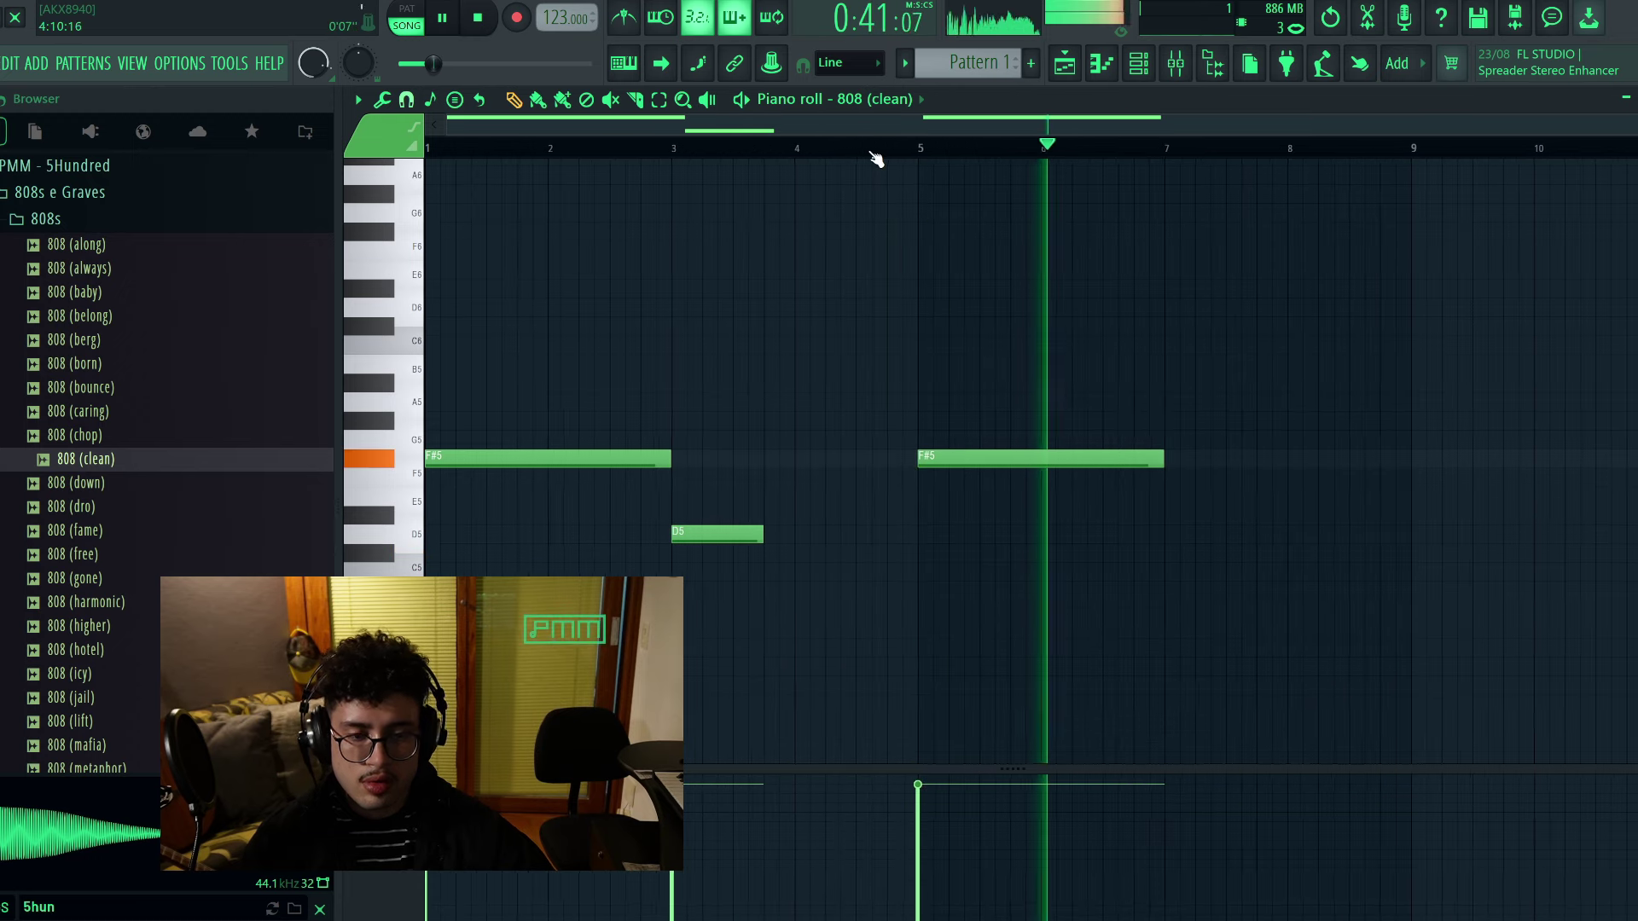
drag(721, 533, 1209, 537)
drag(1208, 537, 1300, 556)
key(space)
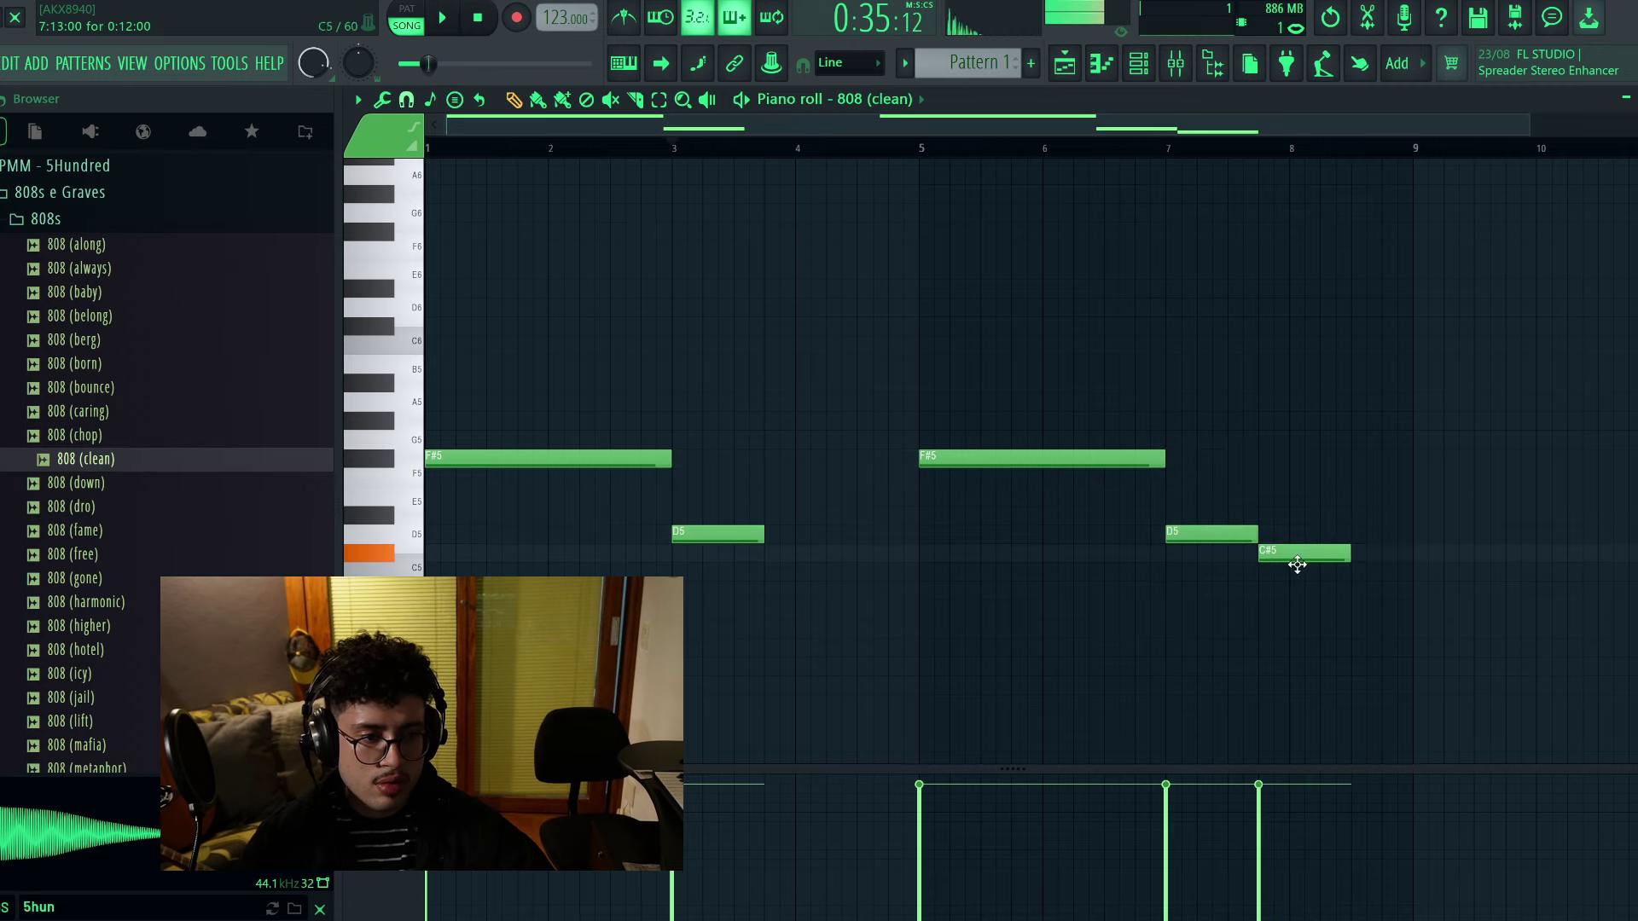
Extend the C#5 note to the end of bar 8 and return to the playlist
key(space)
click(1172, 151)
scroll(1172, 151, down, 1)
drag(1195, 560, 1256, 559)
click(1064, 65)
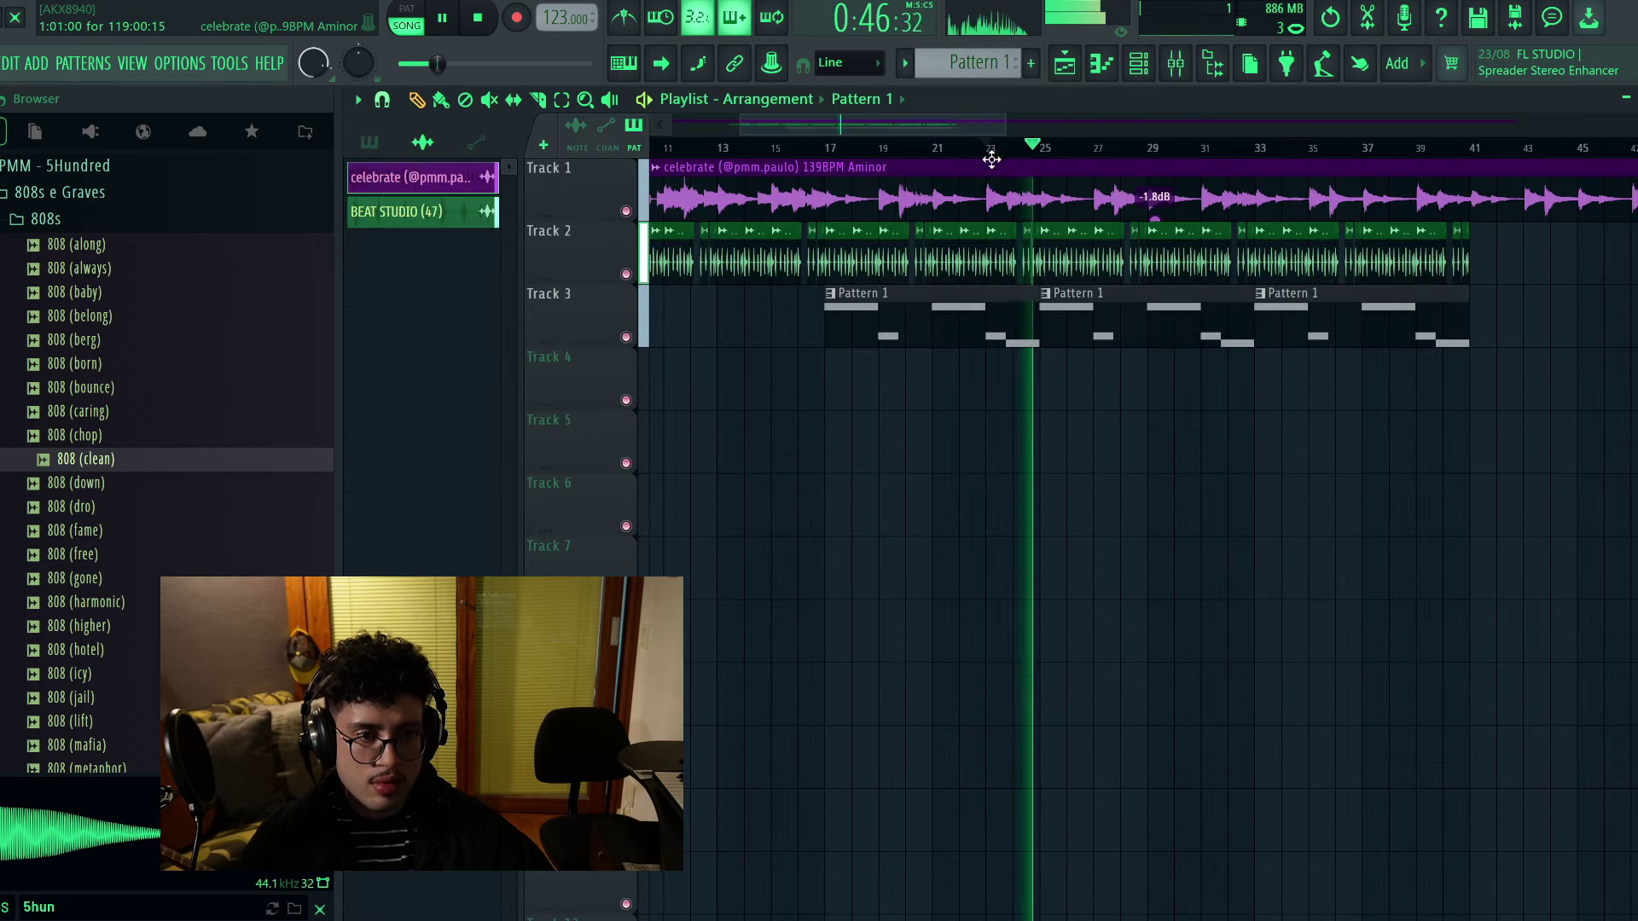
Show all channels in the channel rack and raise the trim of the KICK BH 3 sample
click(1174, 73)
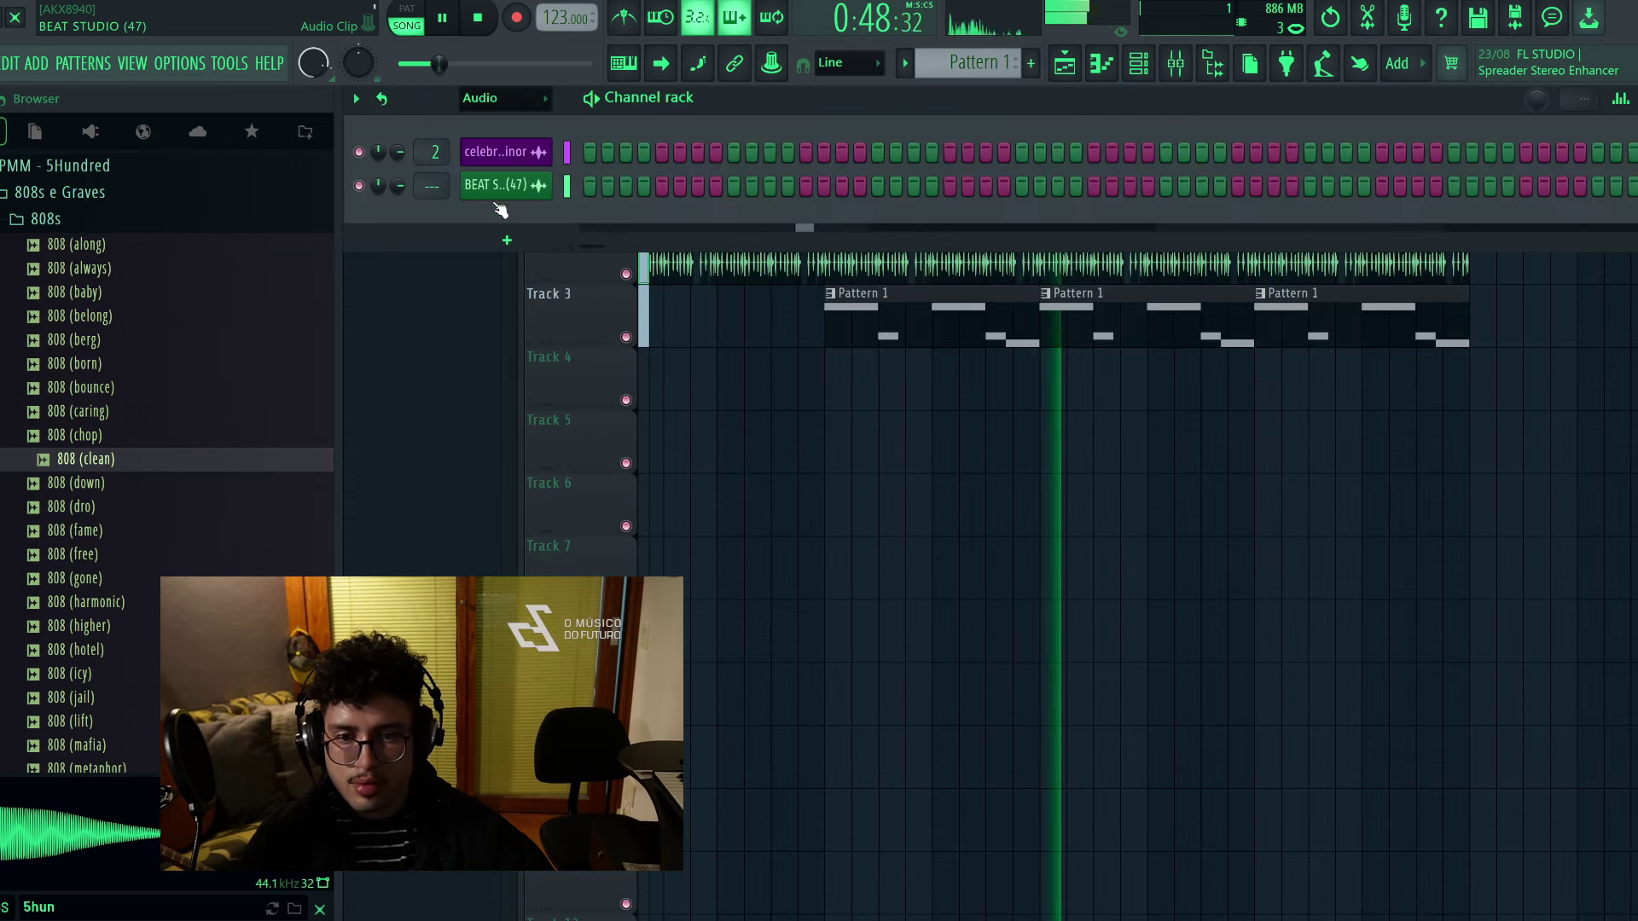
click(536, 103)
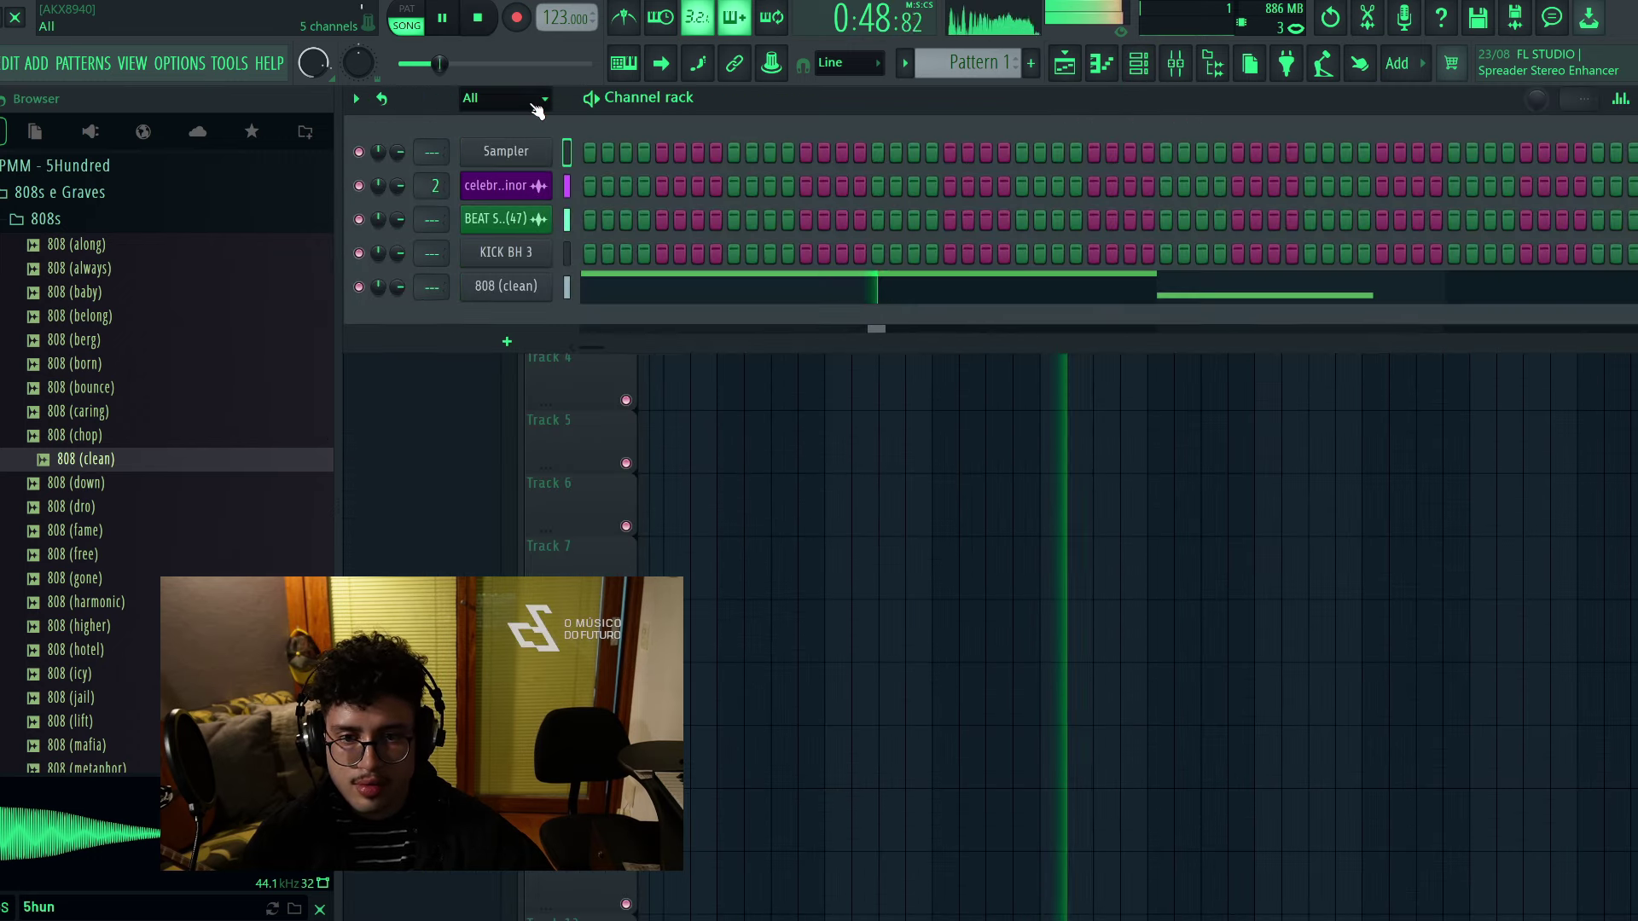
click(529, 254)
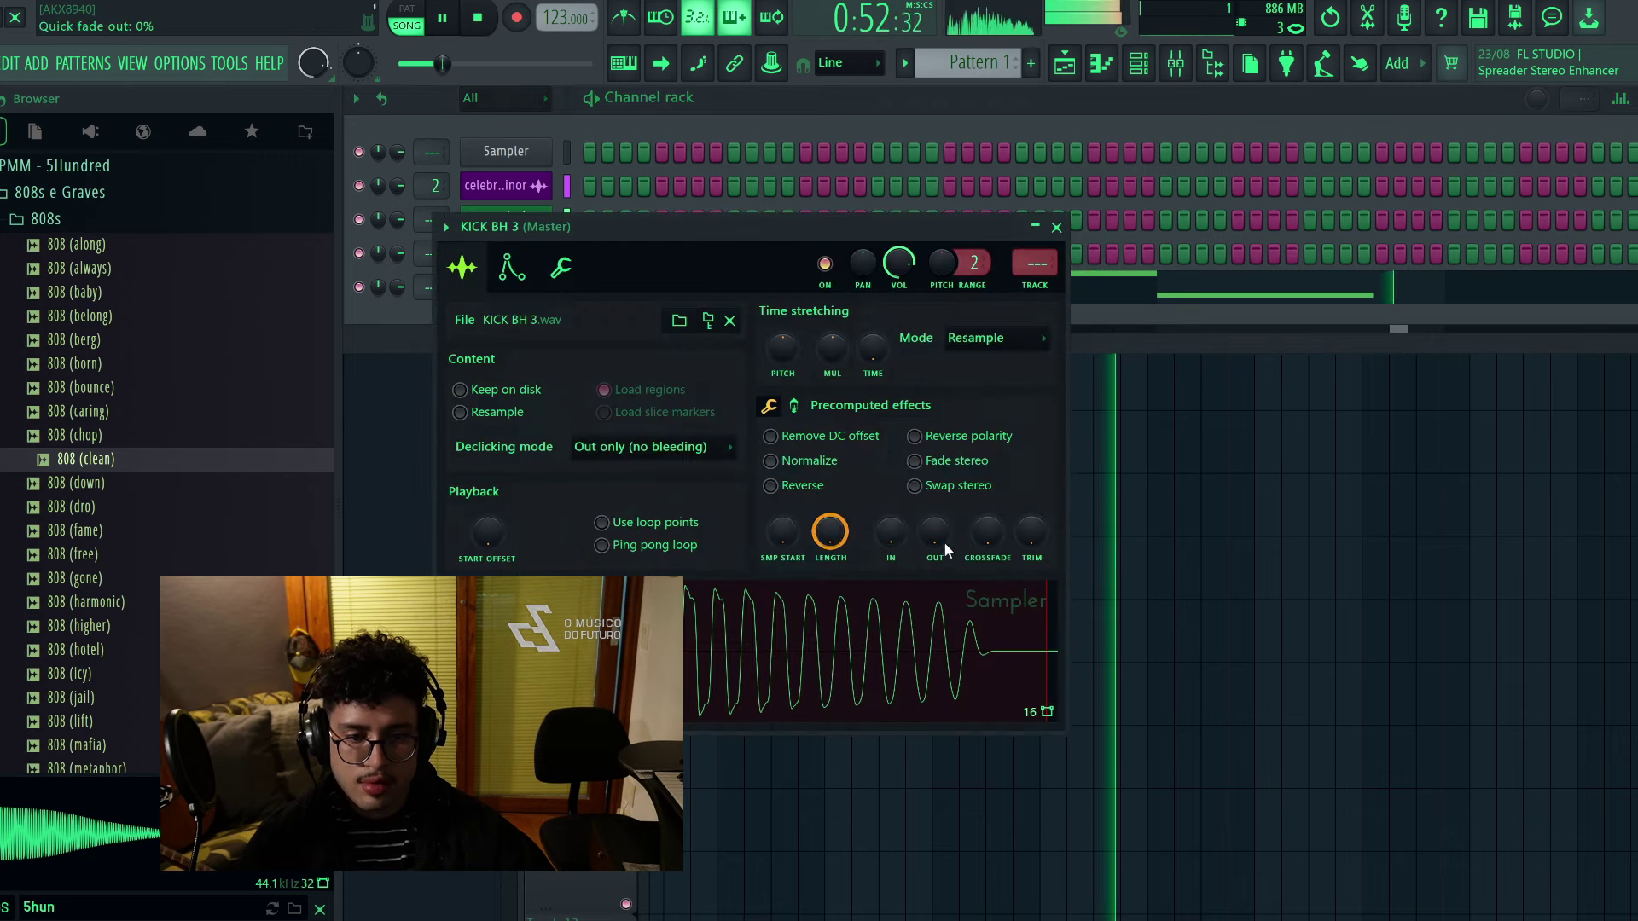
drag(1031, 532, 1023, 488)
click(1056, 227)
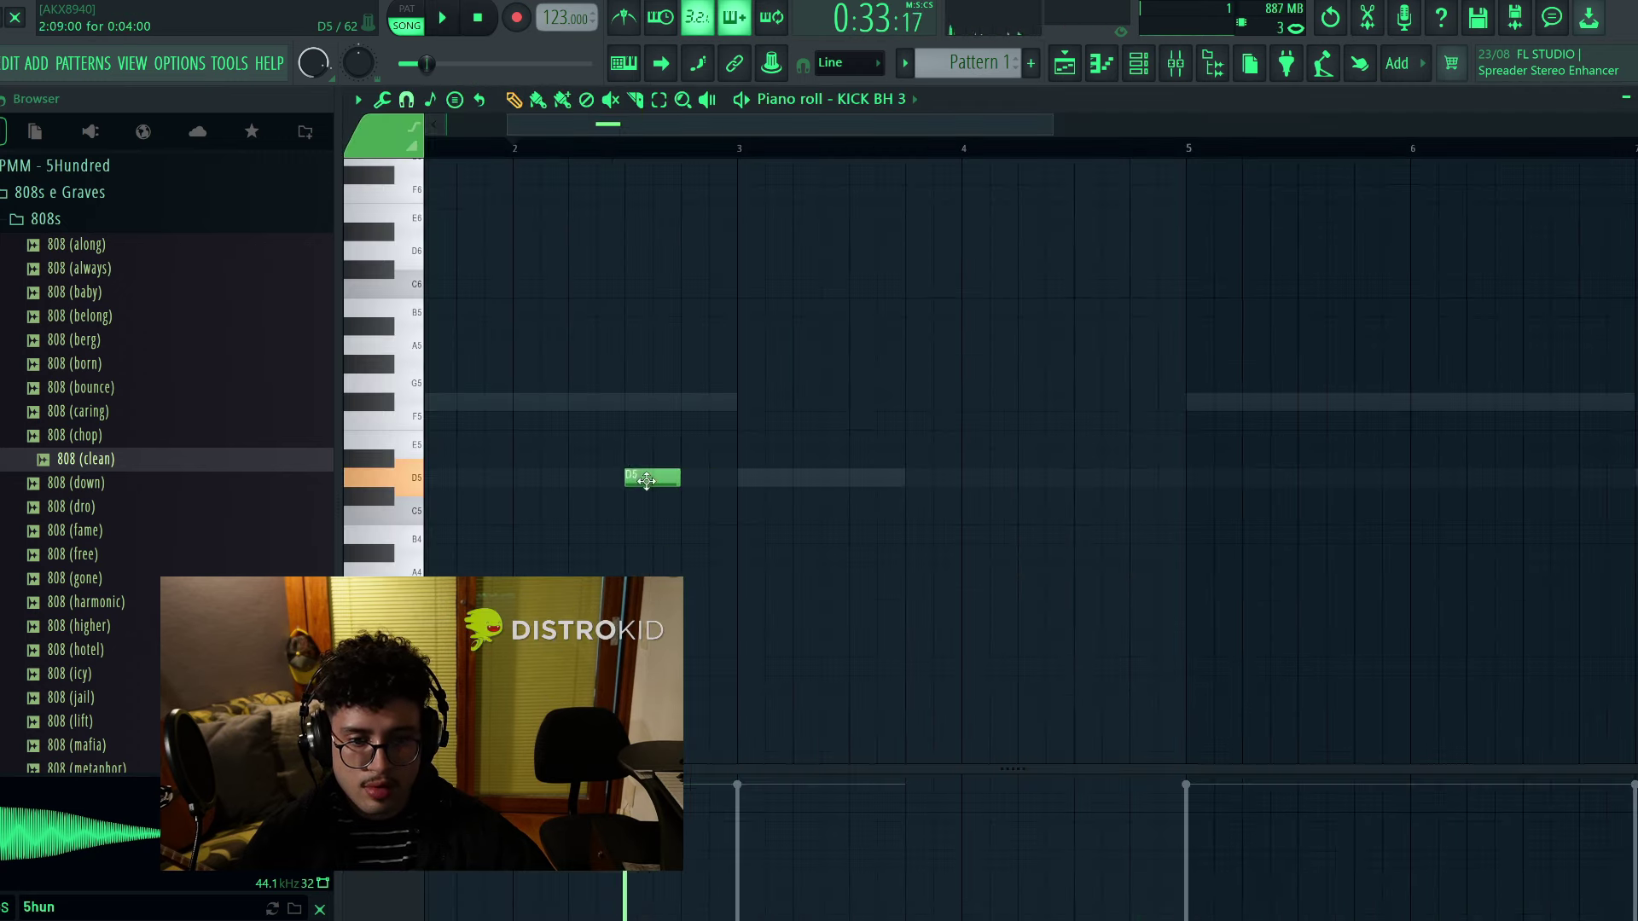
In the piano roll of KICK BH 3, place two consecutive E5 hits leading up to bar 3
key(space)
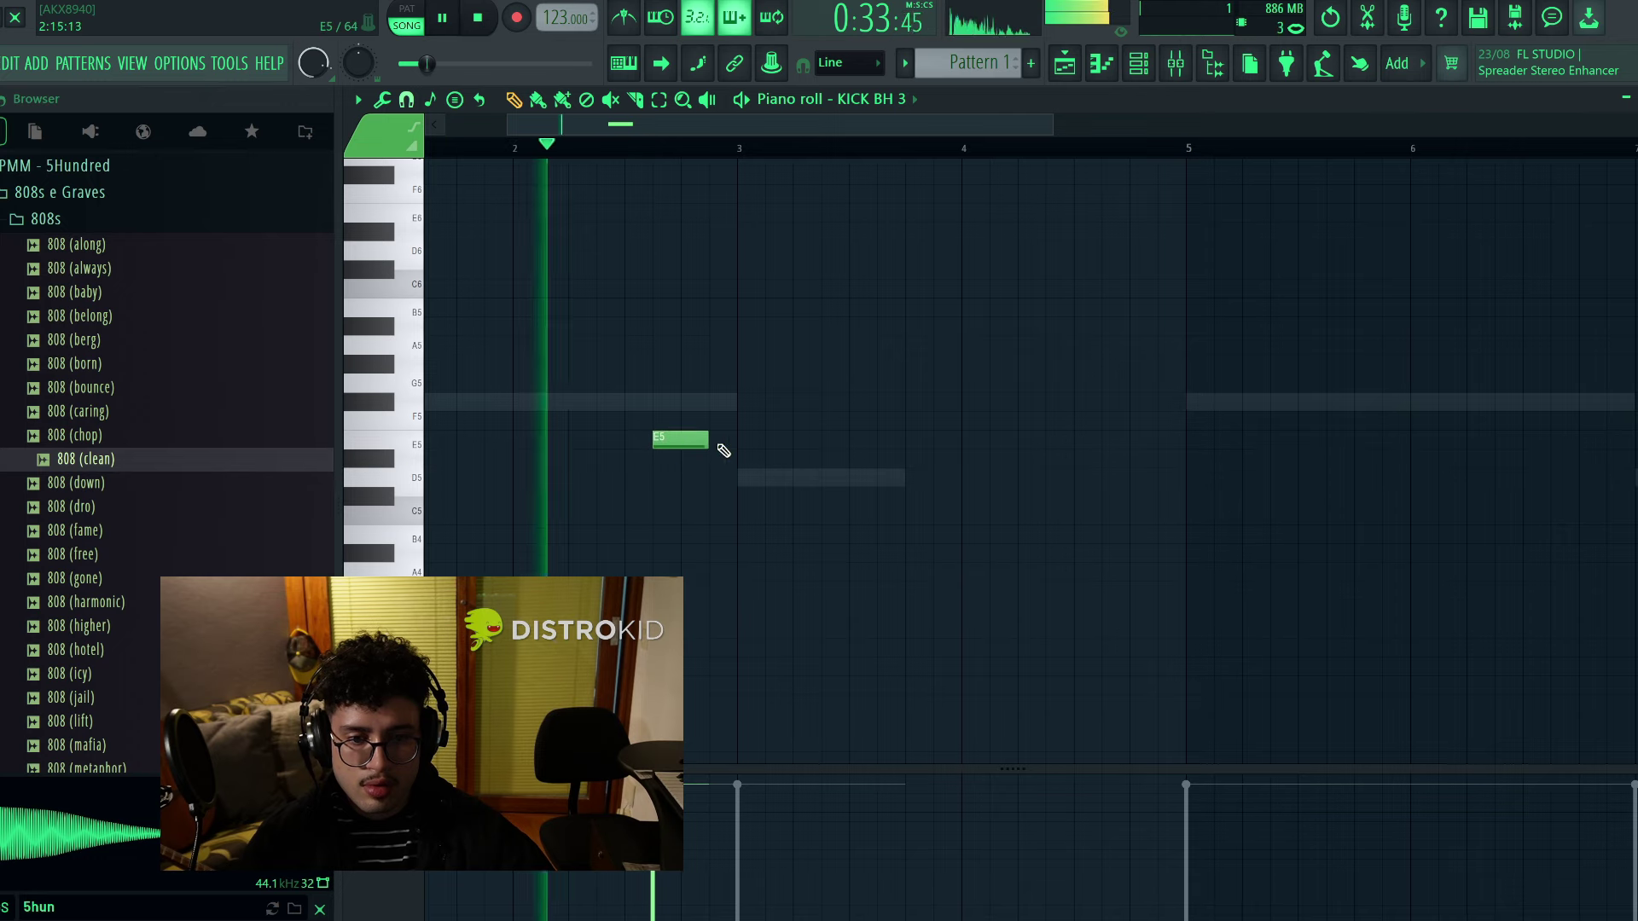
mouse_move(706, 441)
mouse_down()
mouse_move(679, 442)
mouse_move(737, 441)
mouse_up()
click(687, 441)
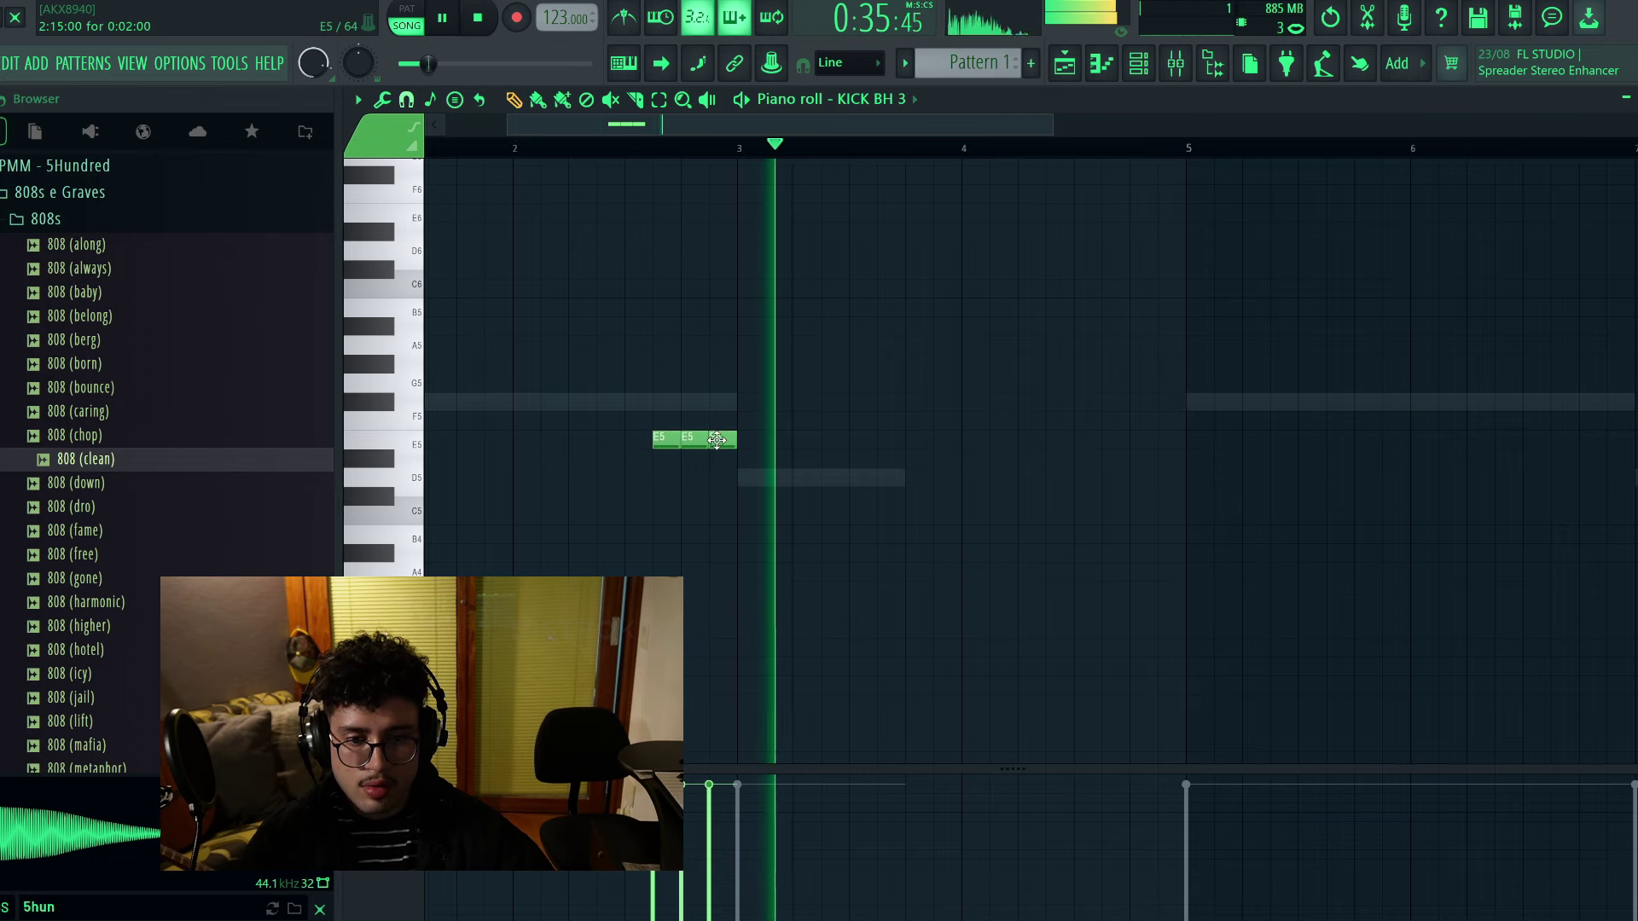
scroll(727, 154, down, 3)
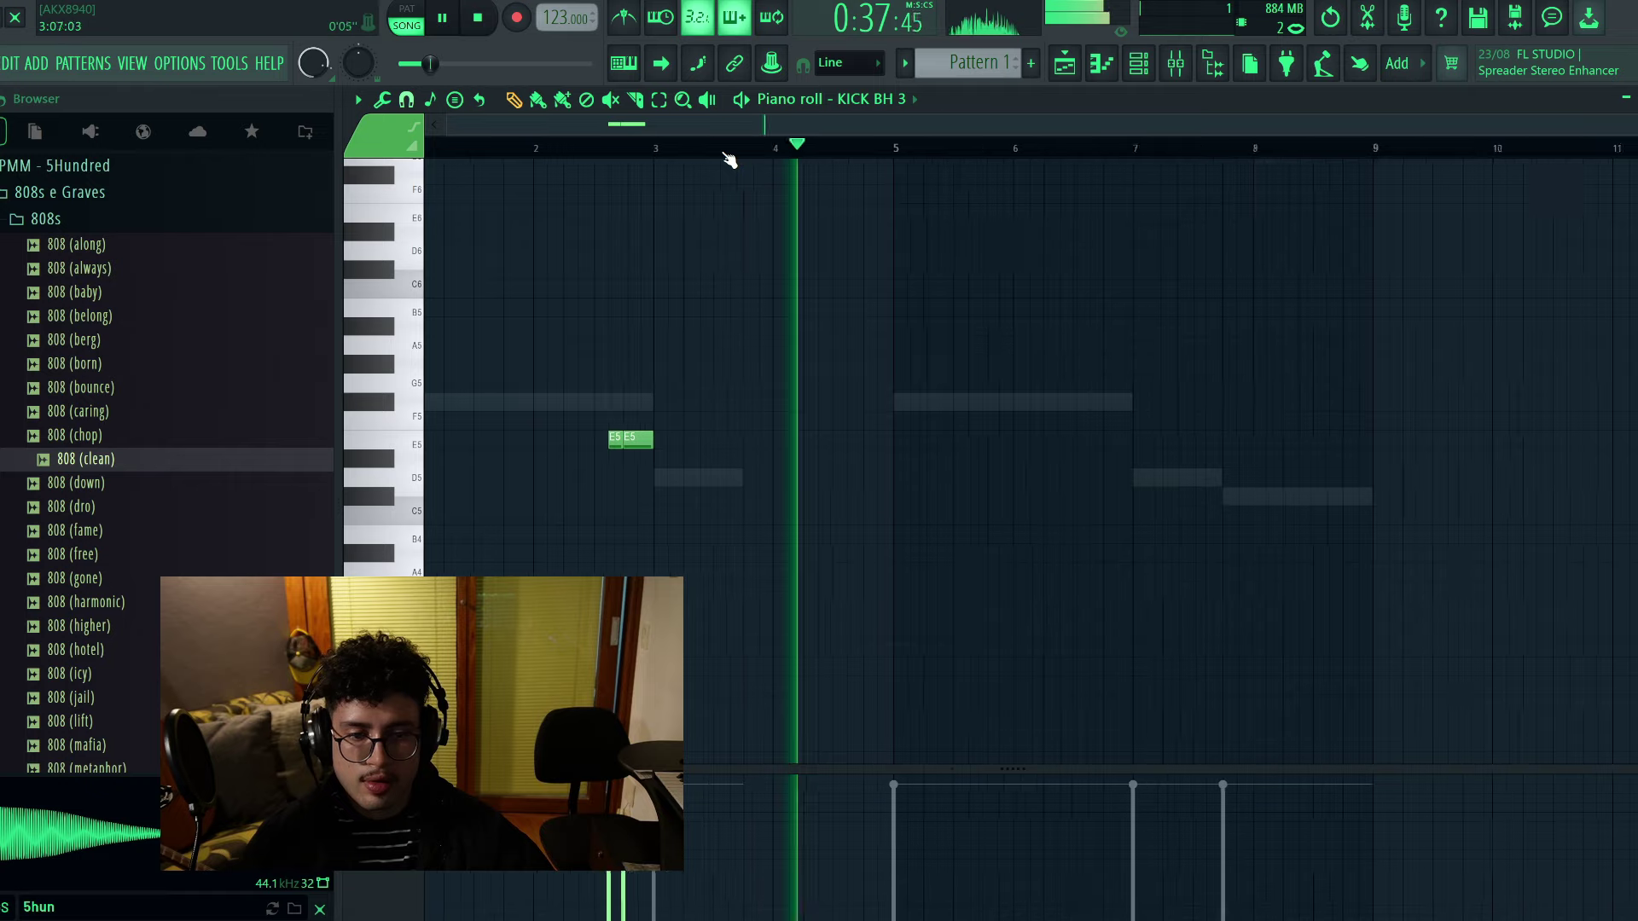
Copy the two E5 kick hits to just before bar 7 and separate them with a short gap
key(ctrl+a)
drag(621, 439, 1032, 439)
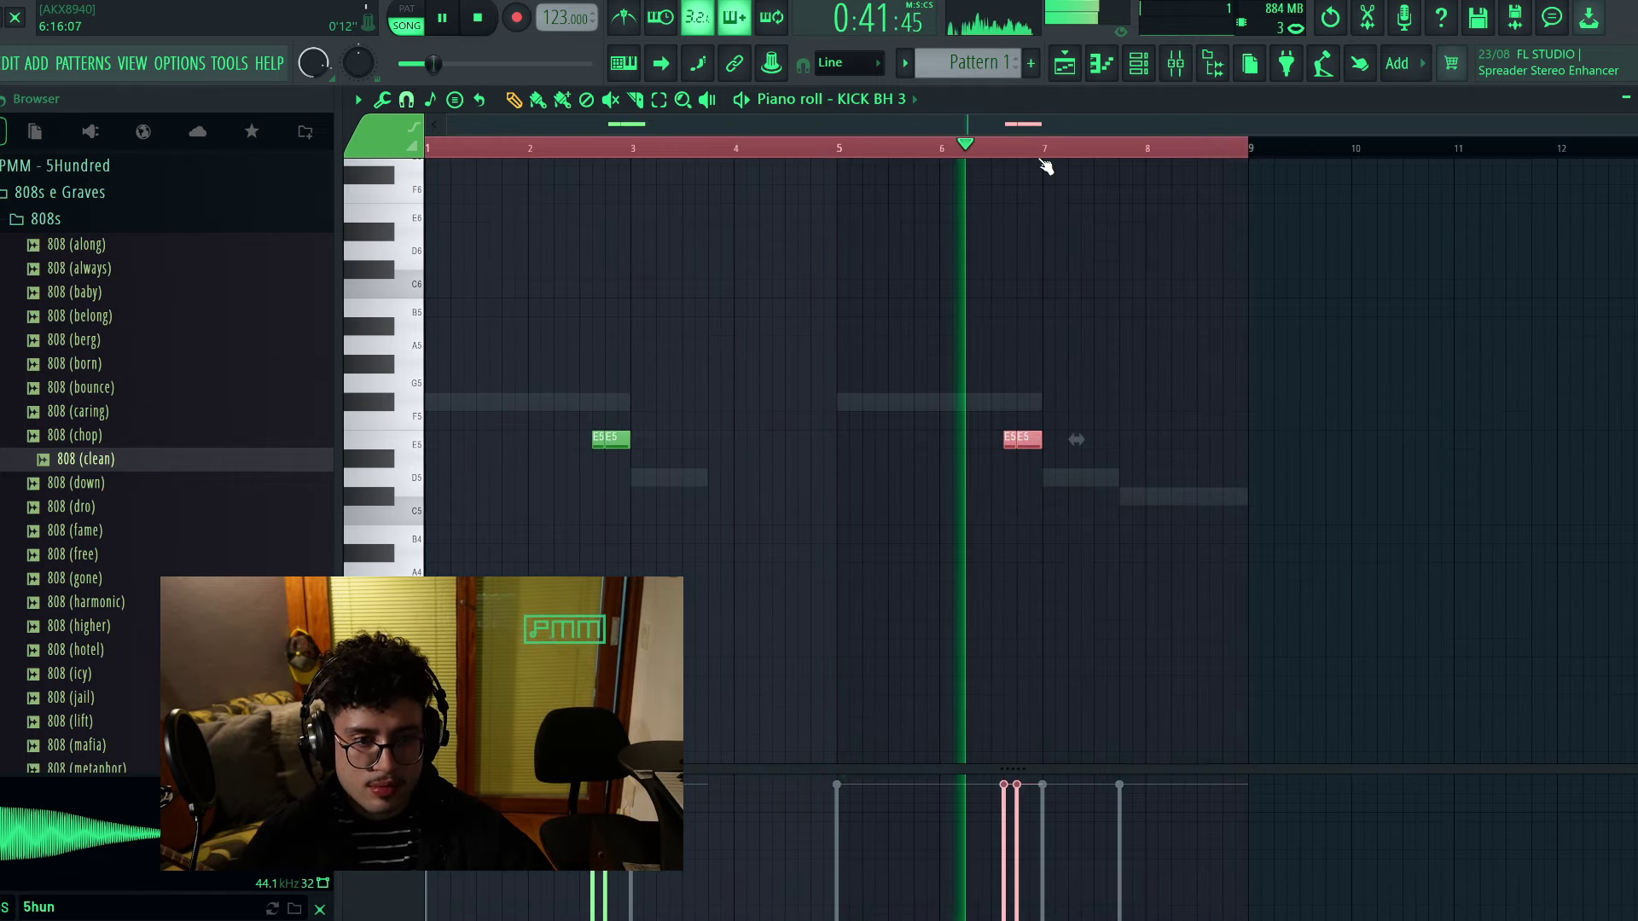
ctrl+click(1019, 426)
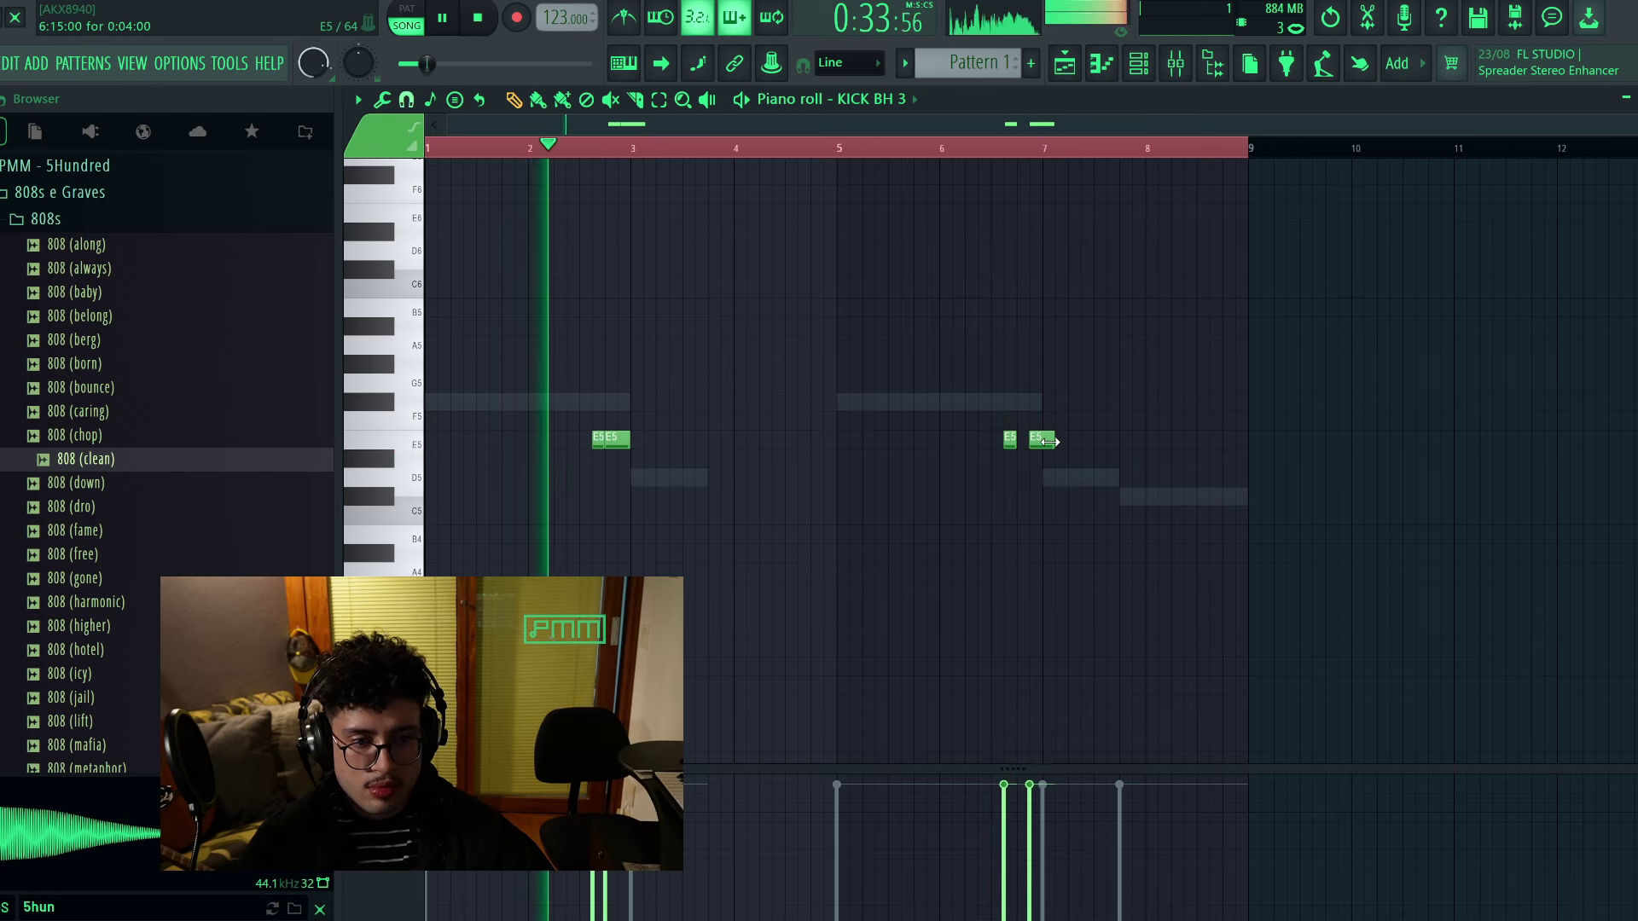
click(973, 148)
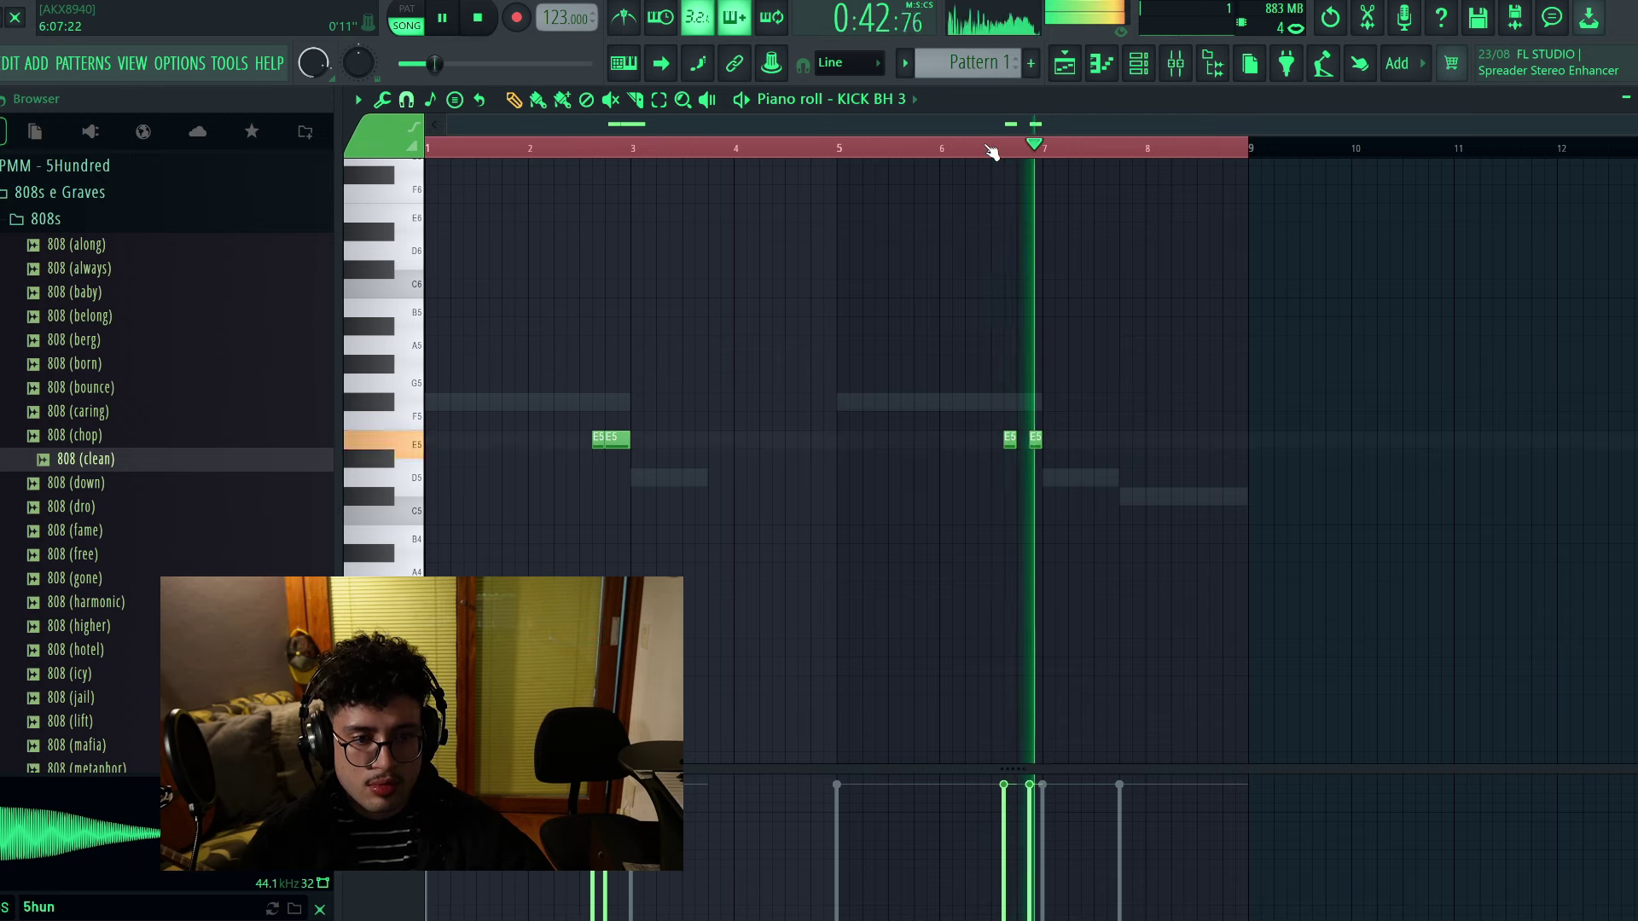
Add Kick (buff) as a channel and place short C5 hits at bars 1 and 3 in its piano roll
click(1136, 64)
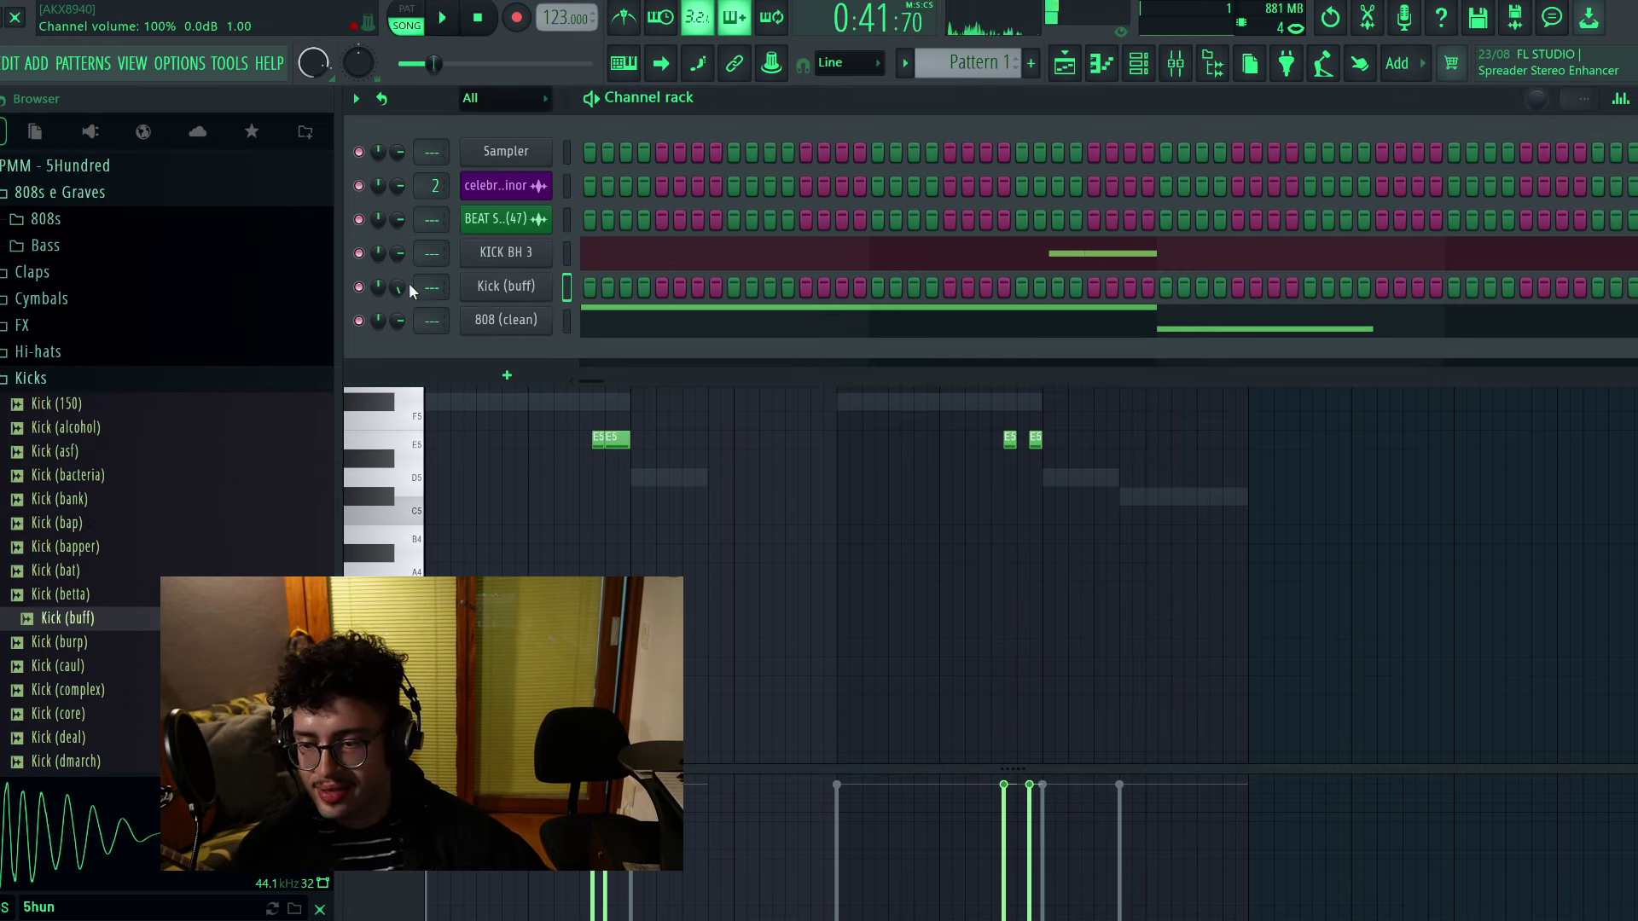
key(space)
key(F7)
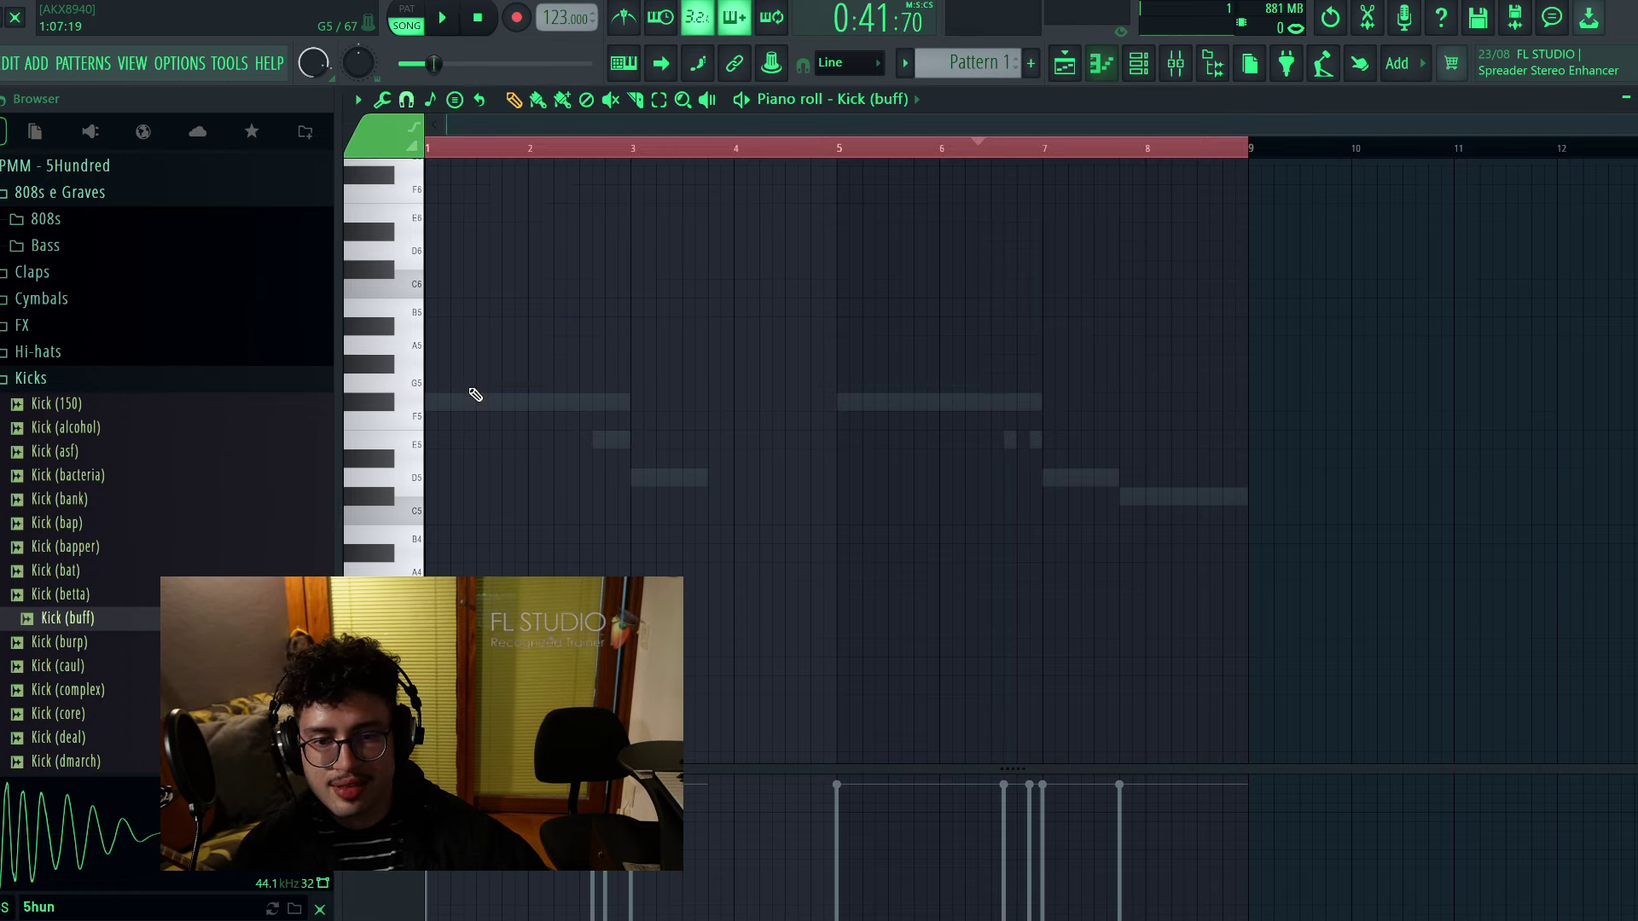
key(space)
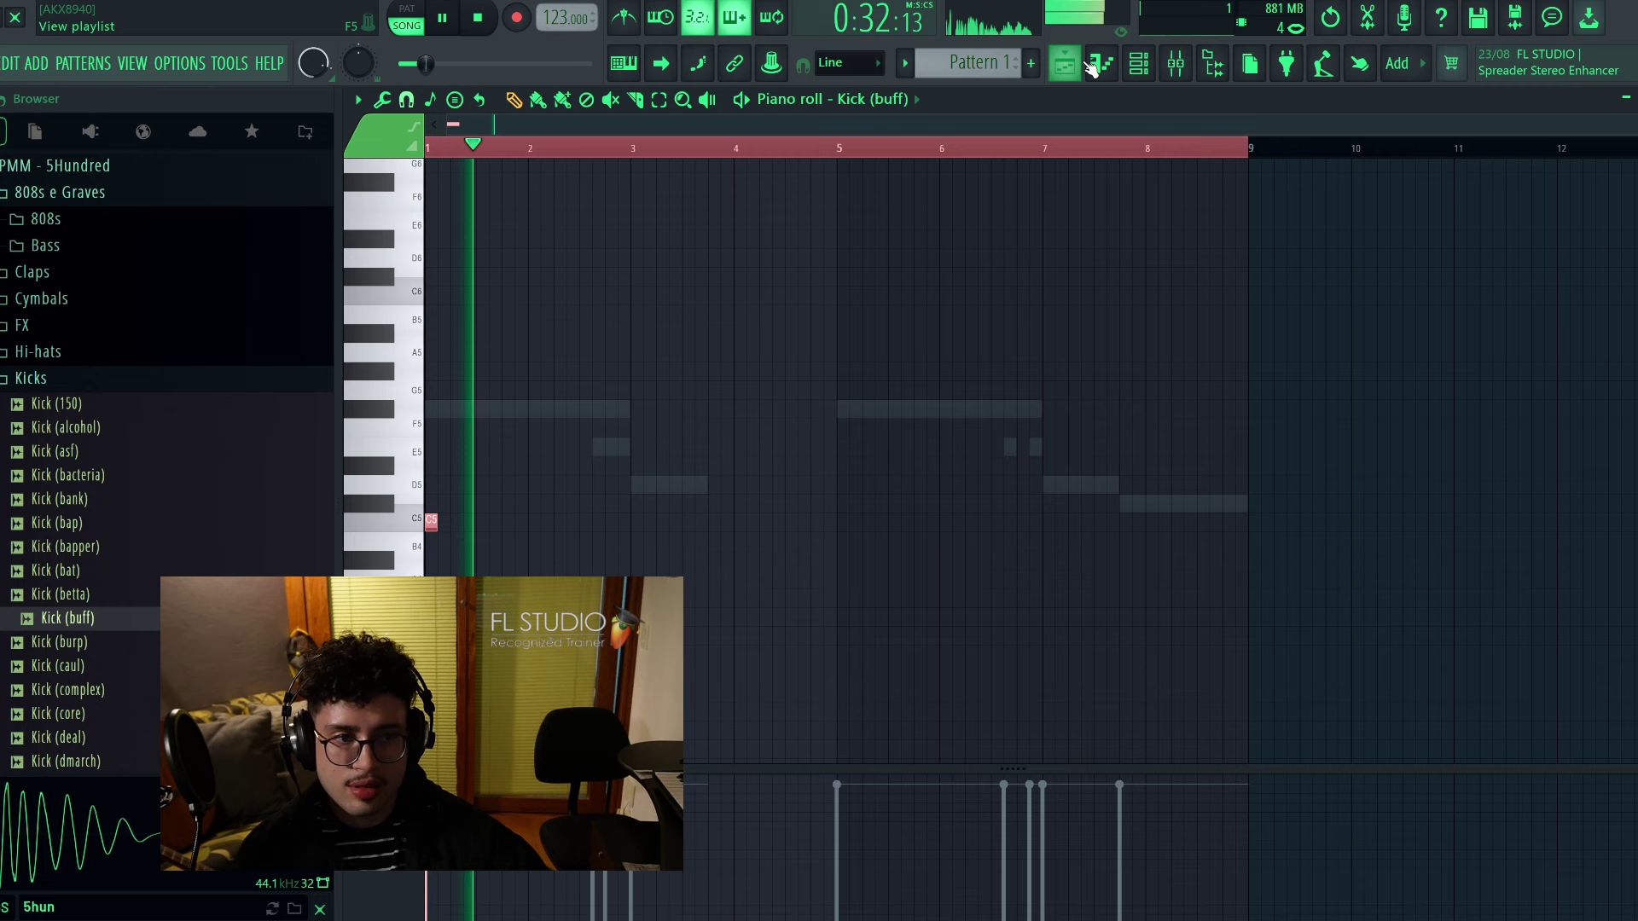
click(1143, 65)
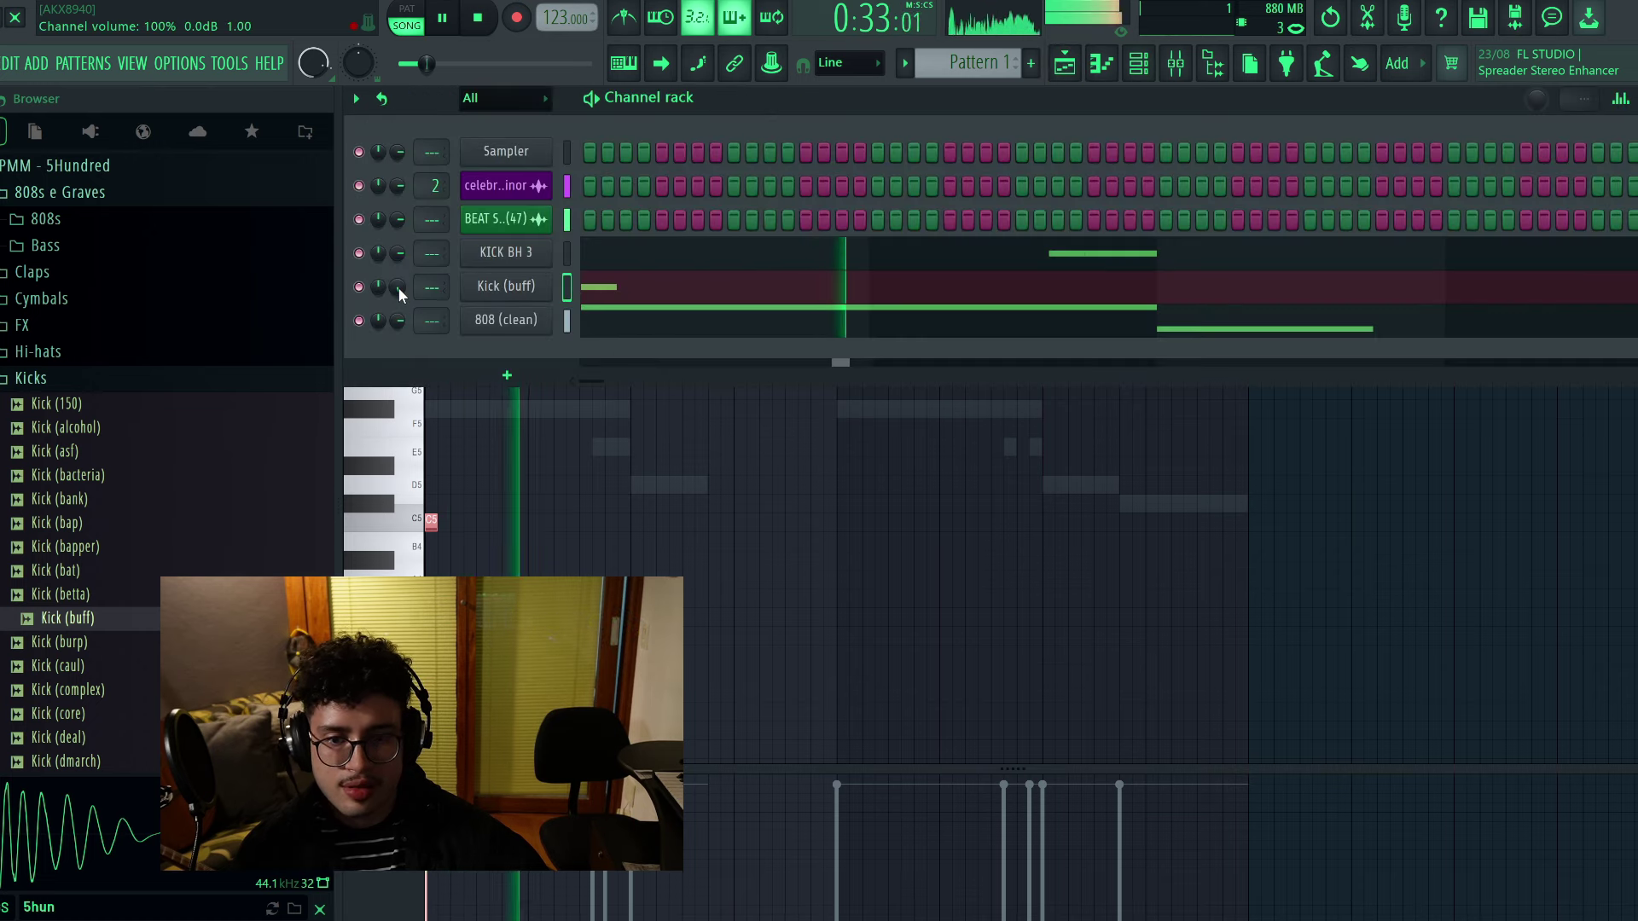
click(661, 547)
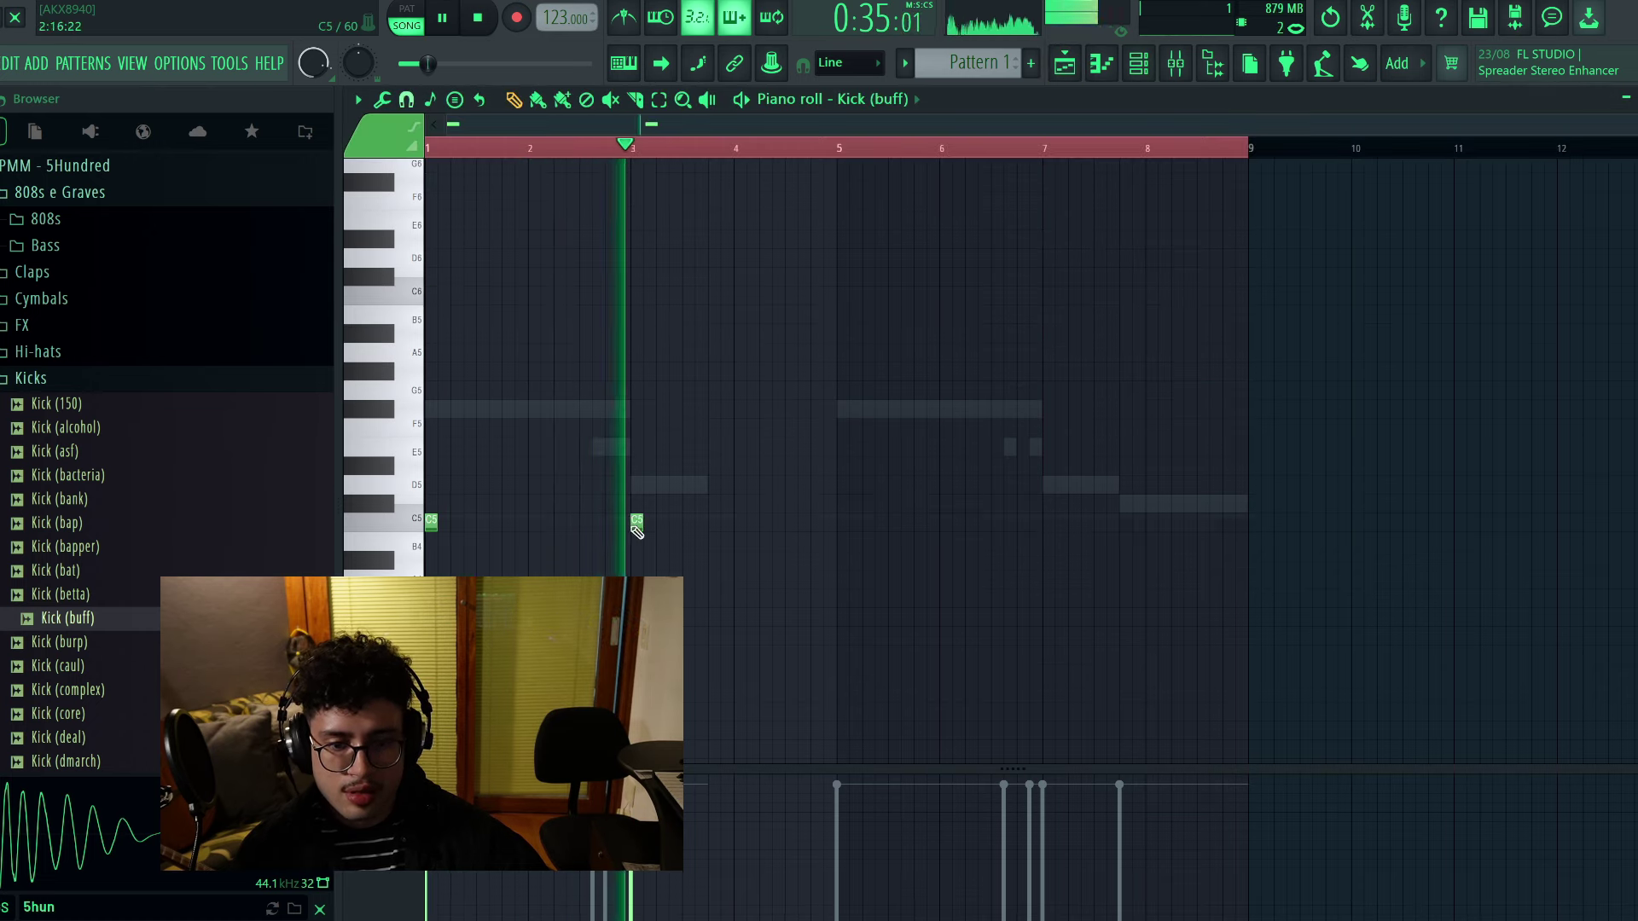
key(space)
Audition more kick samples from the Kicks folder and replace the Kick (buff) channel's sample with Kick (heavy)
click(67, 690)
click(96, 670)
scroll(110, 735, down, 2)
click(95, 618)
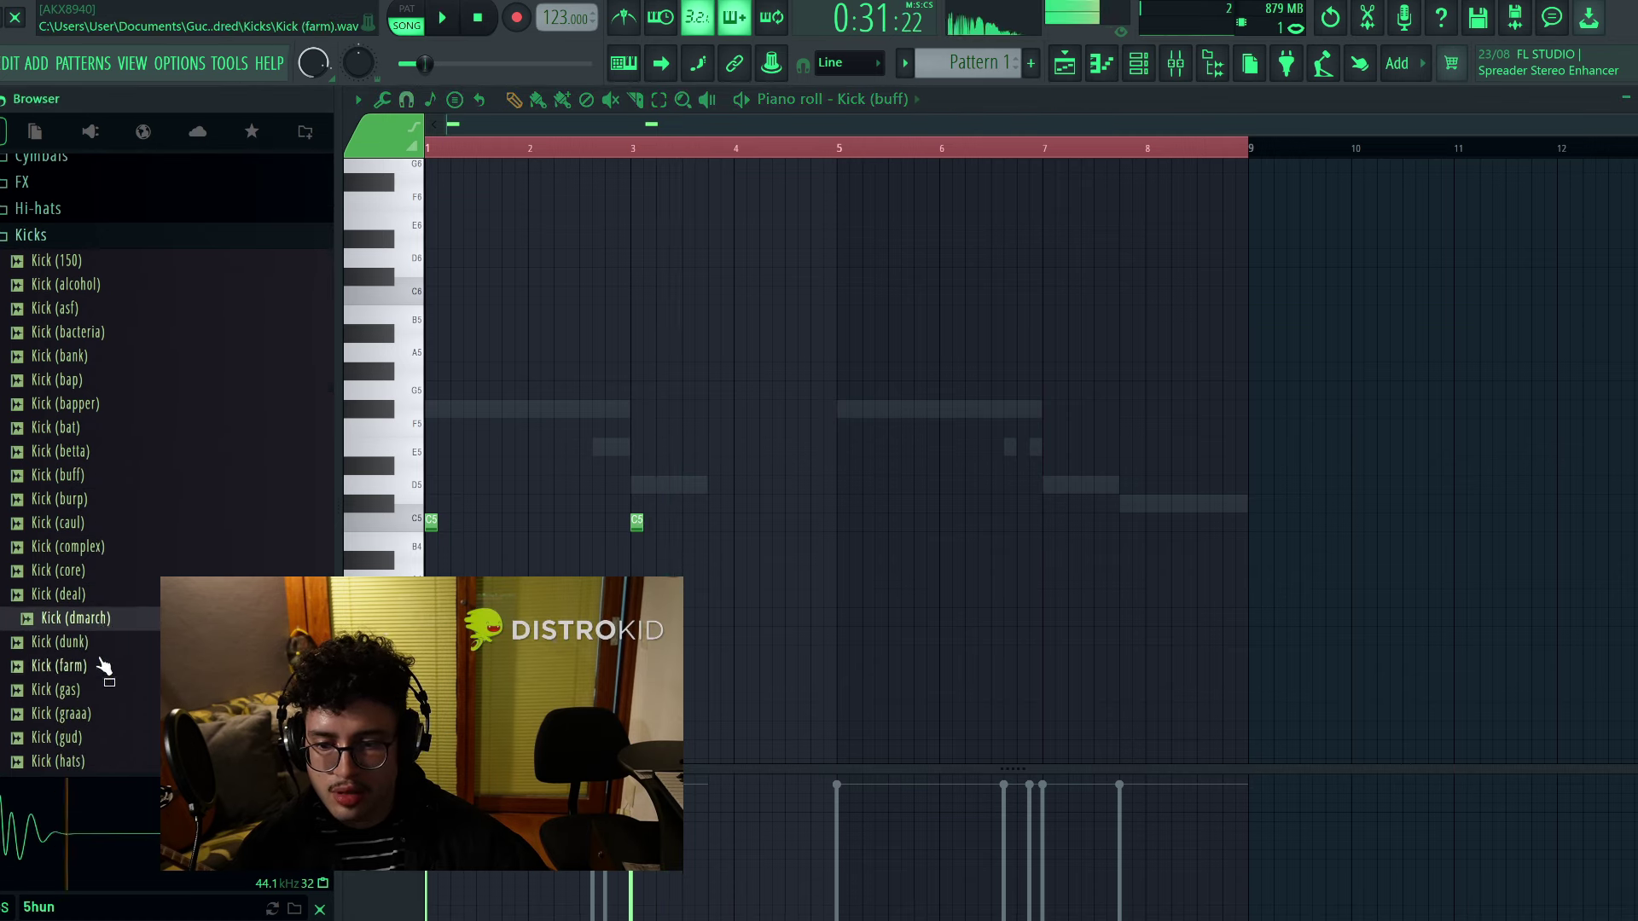
click(107, 736)
scroll(115, 708, down, 2)
click(100, 648)
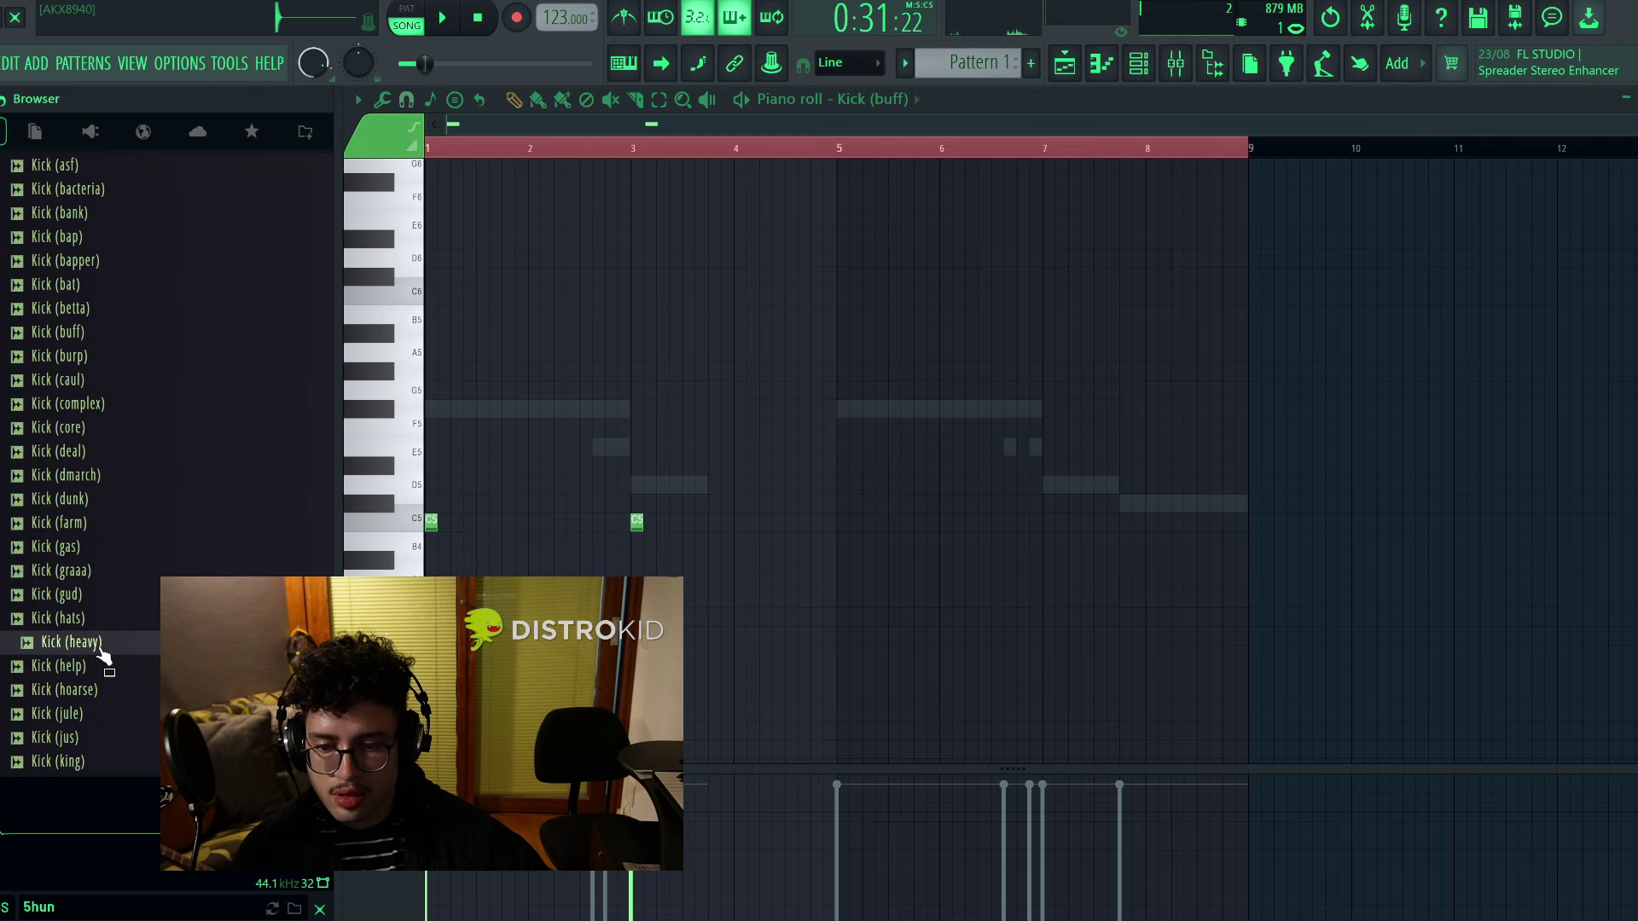
click(1139, 69)
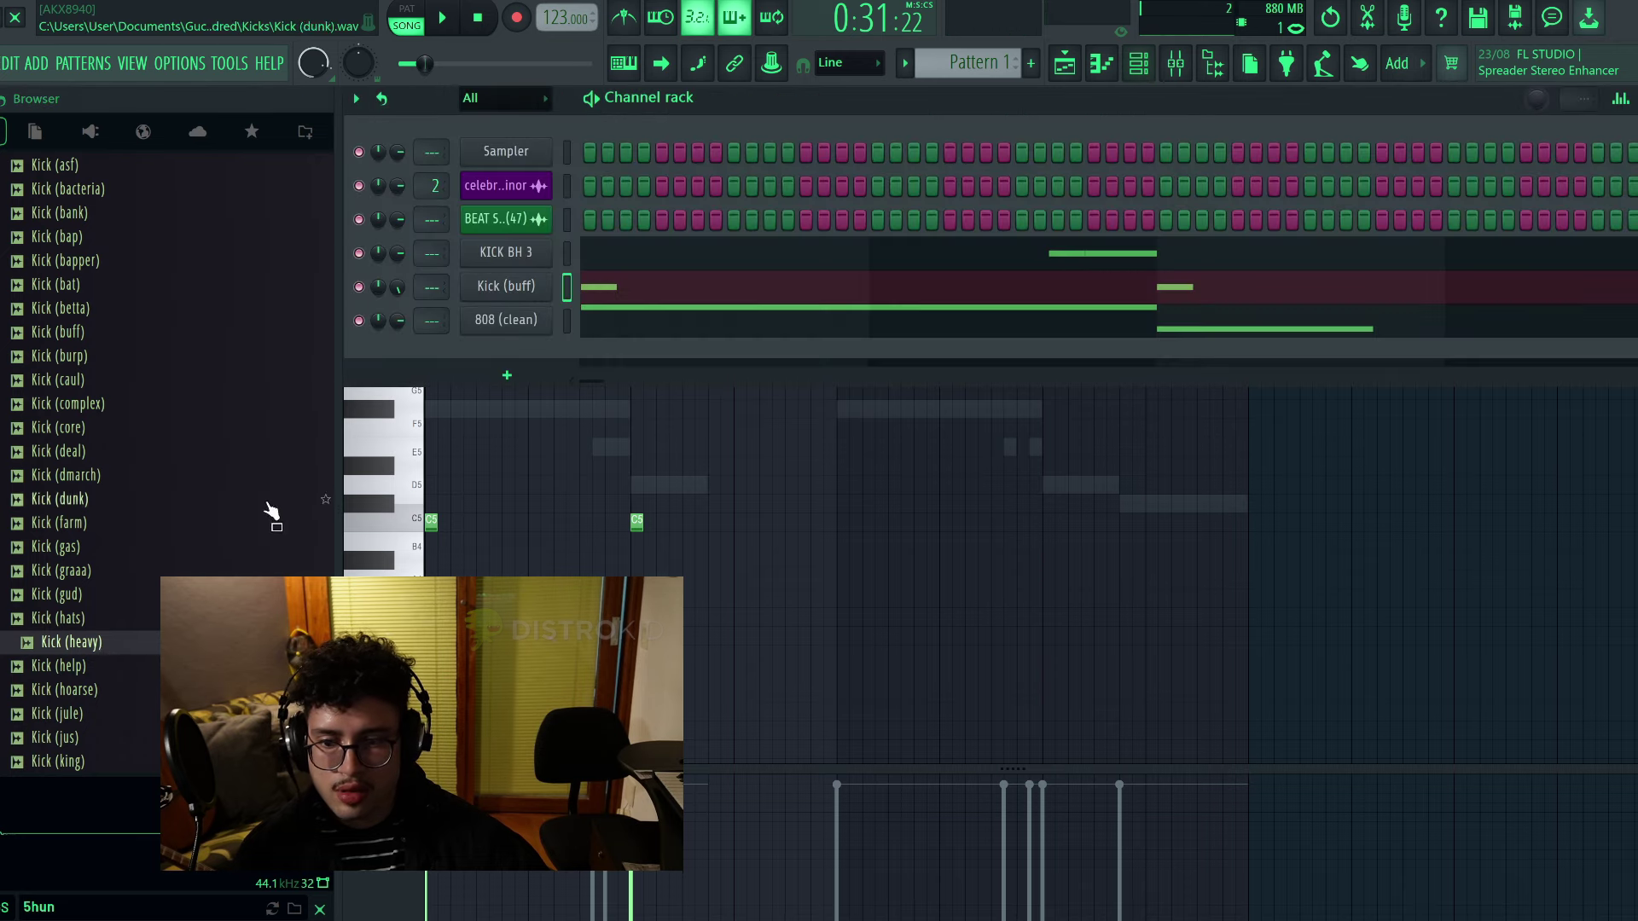
drag(521, 290, 521, 290)
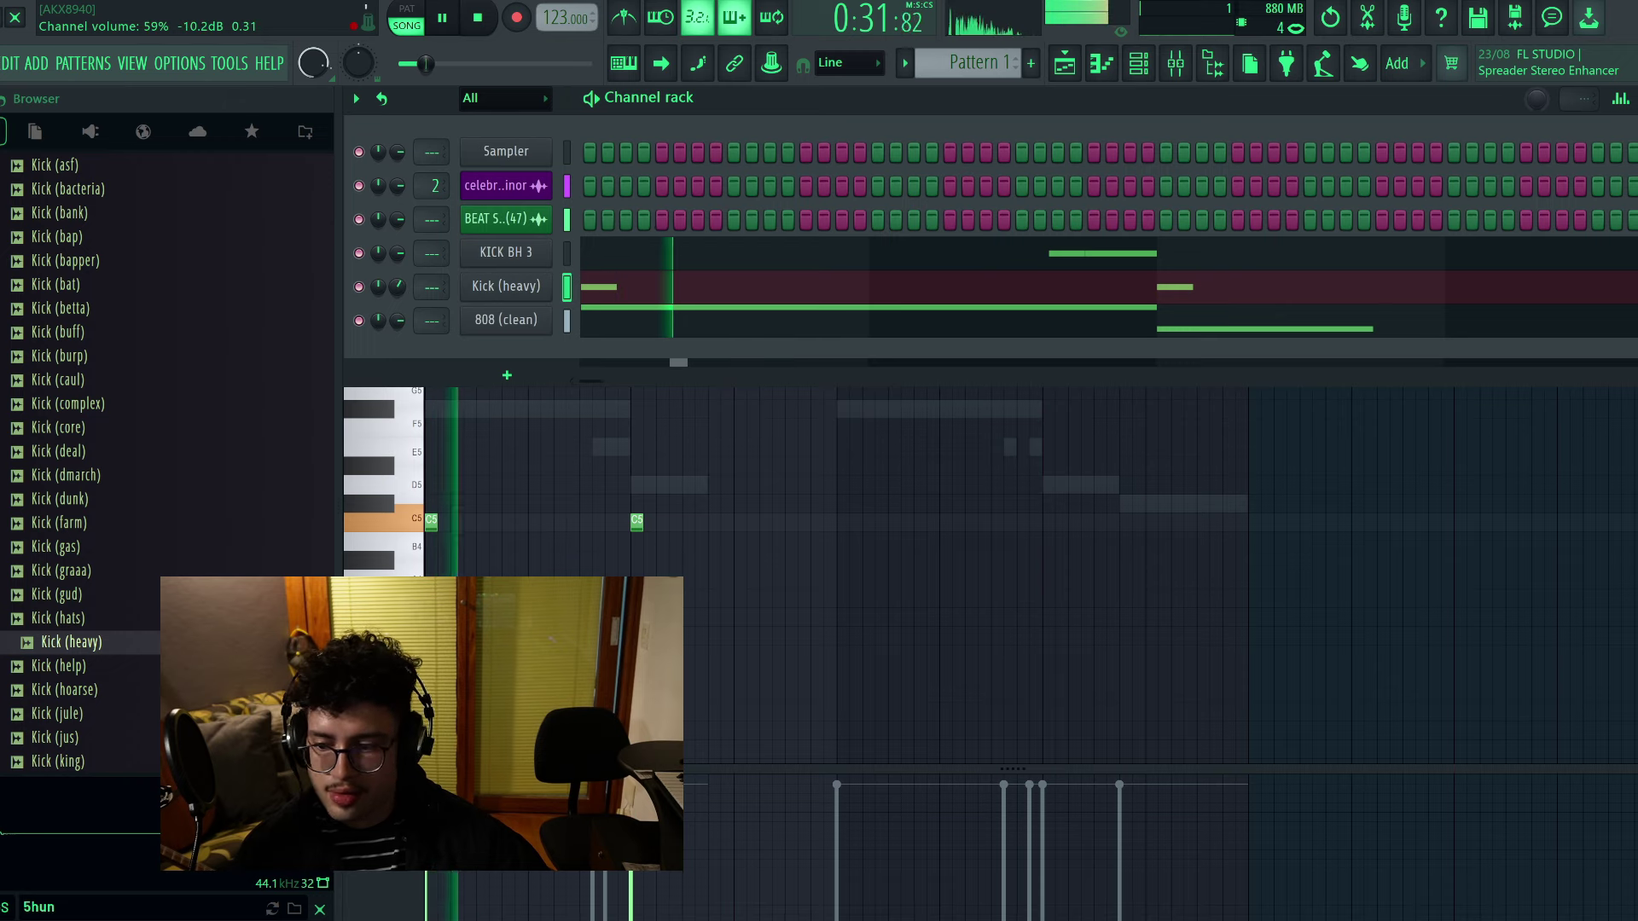
Add short C5 hits of Kick (heavy) at bars 5 and 7 plus two in the second half of bar 8, and play the ending
right_click(712, 600)
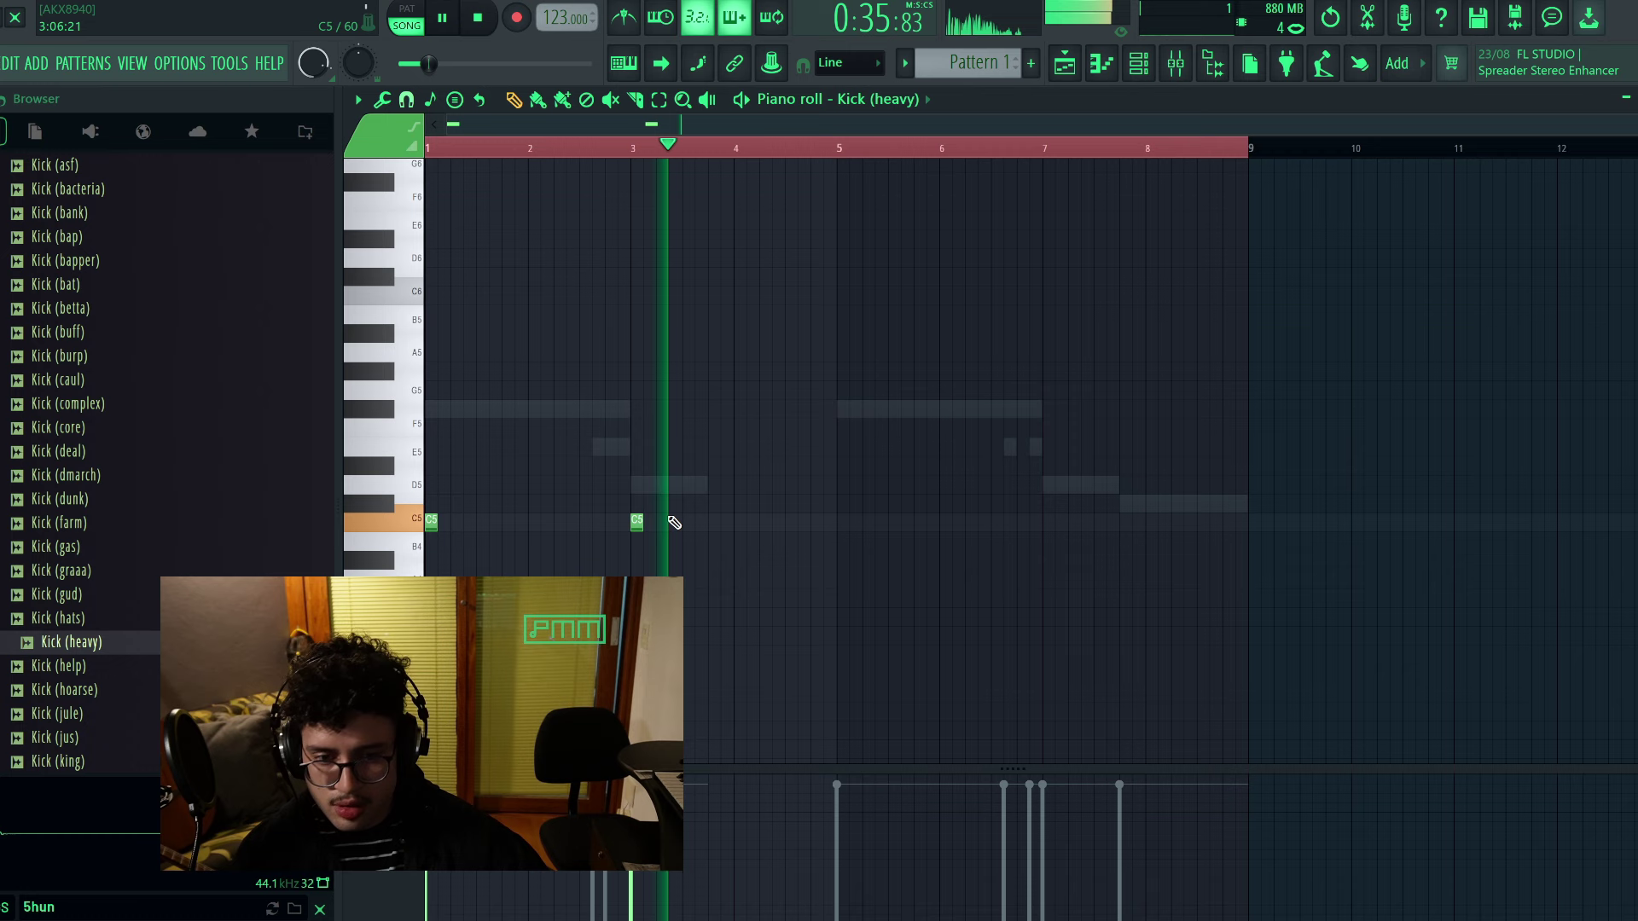
click(840, 522)
click(1046, 522)
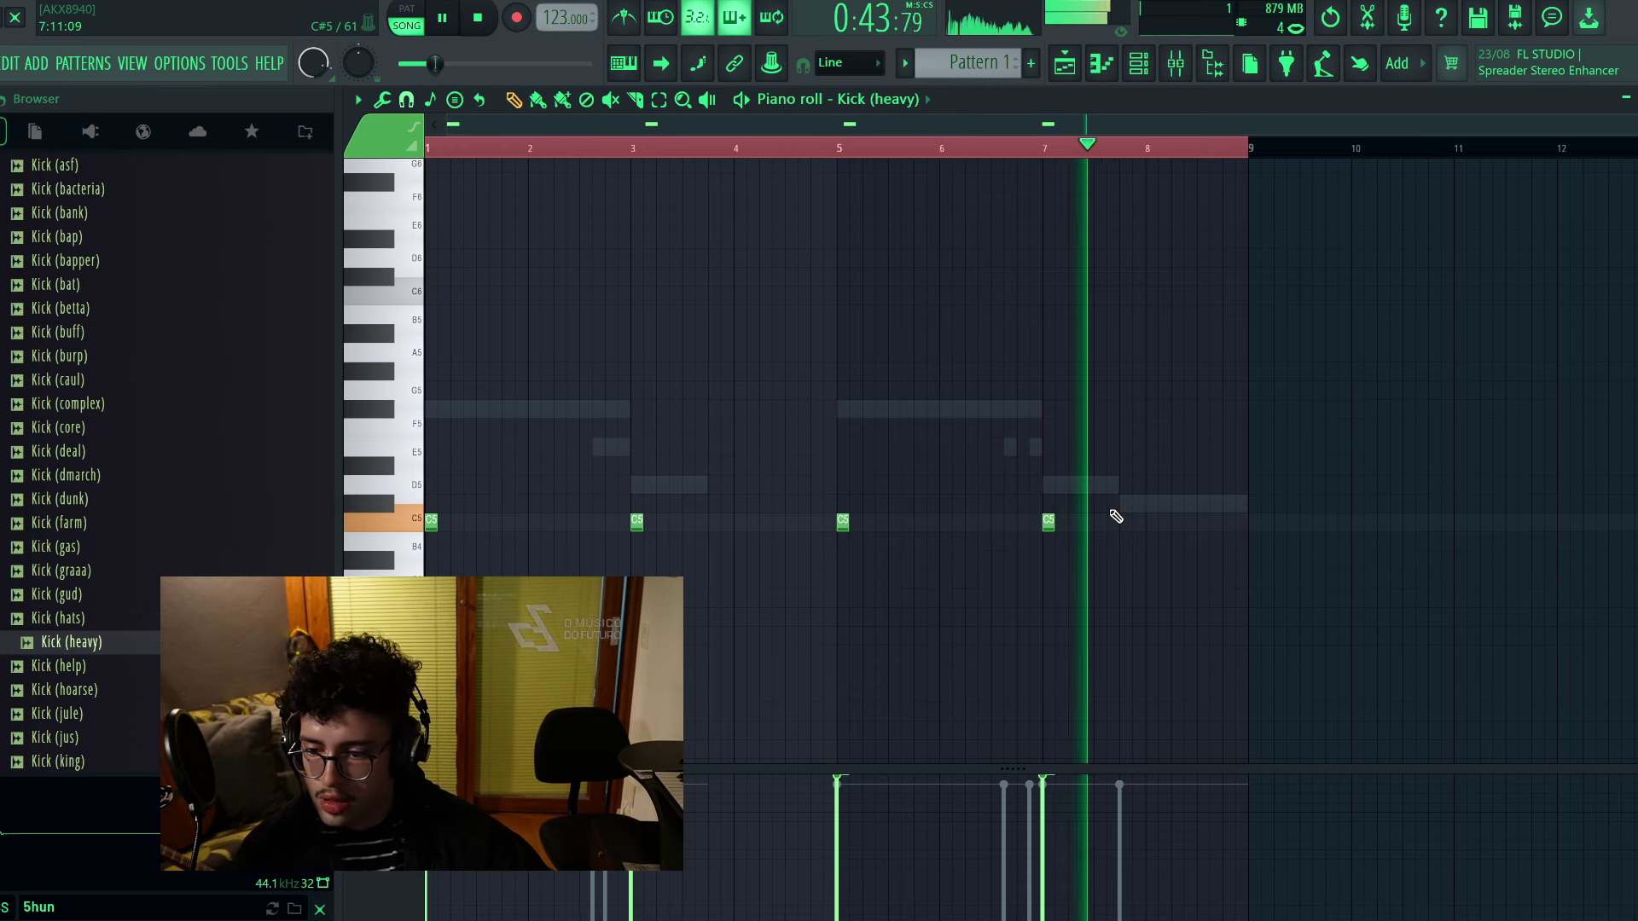
click(1202, 522)
click(1228, 522)
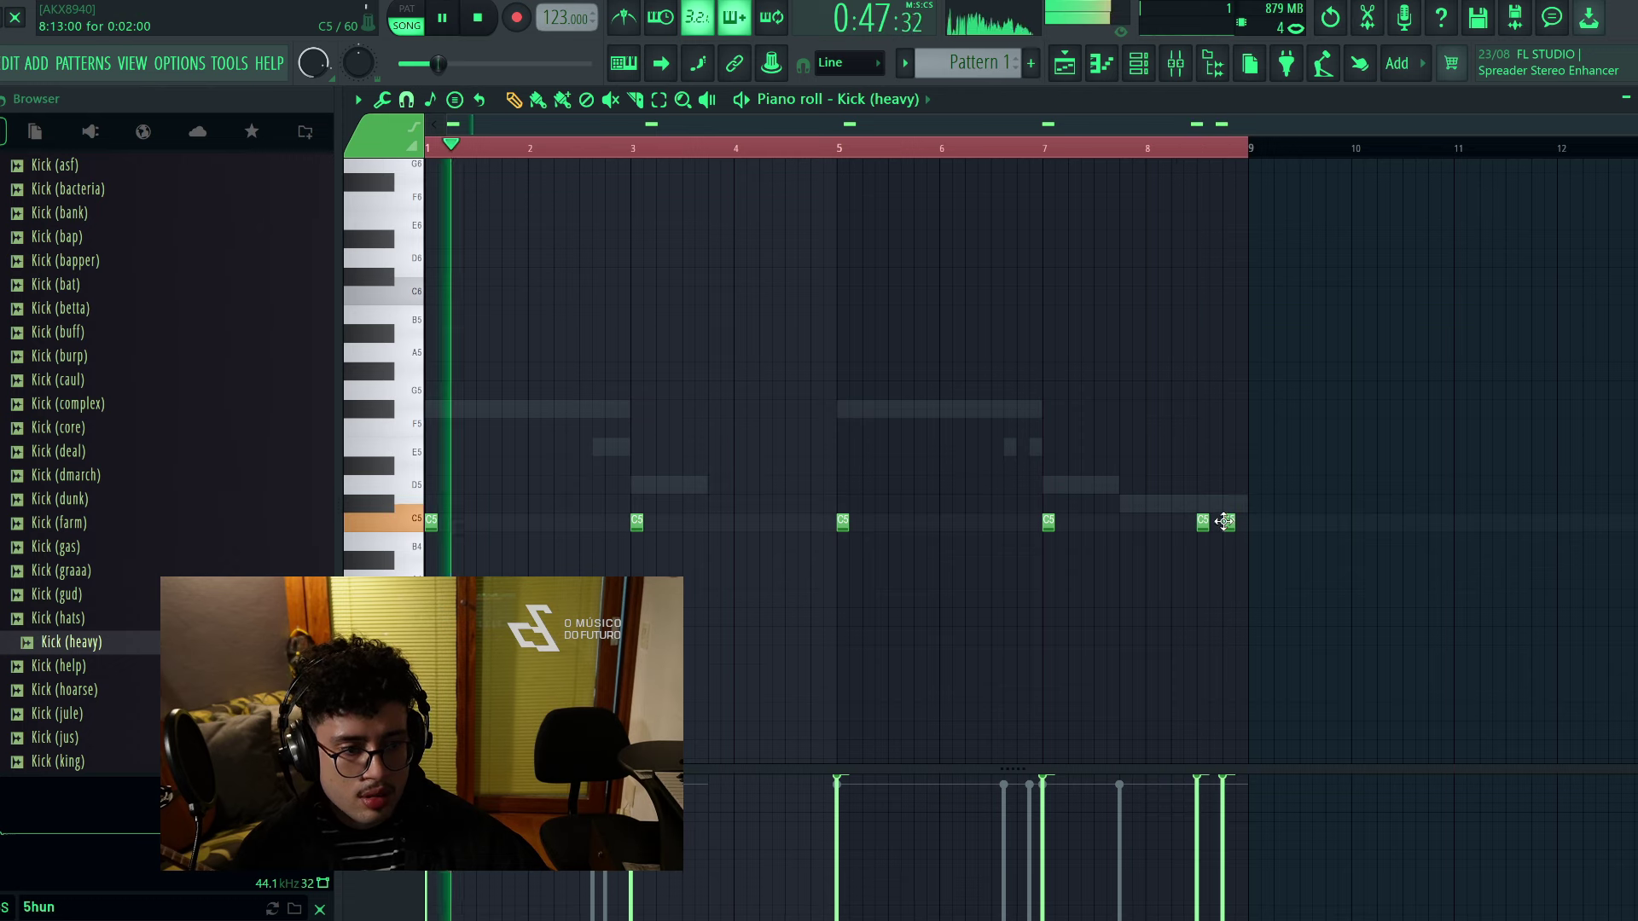
click(1192, 147)
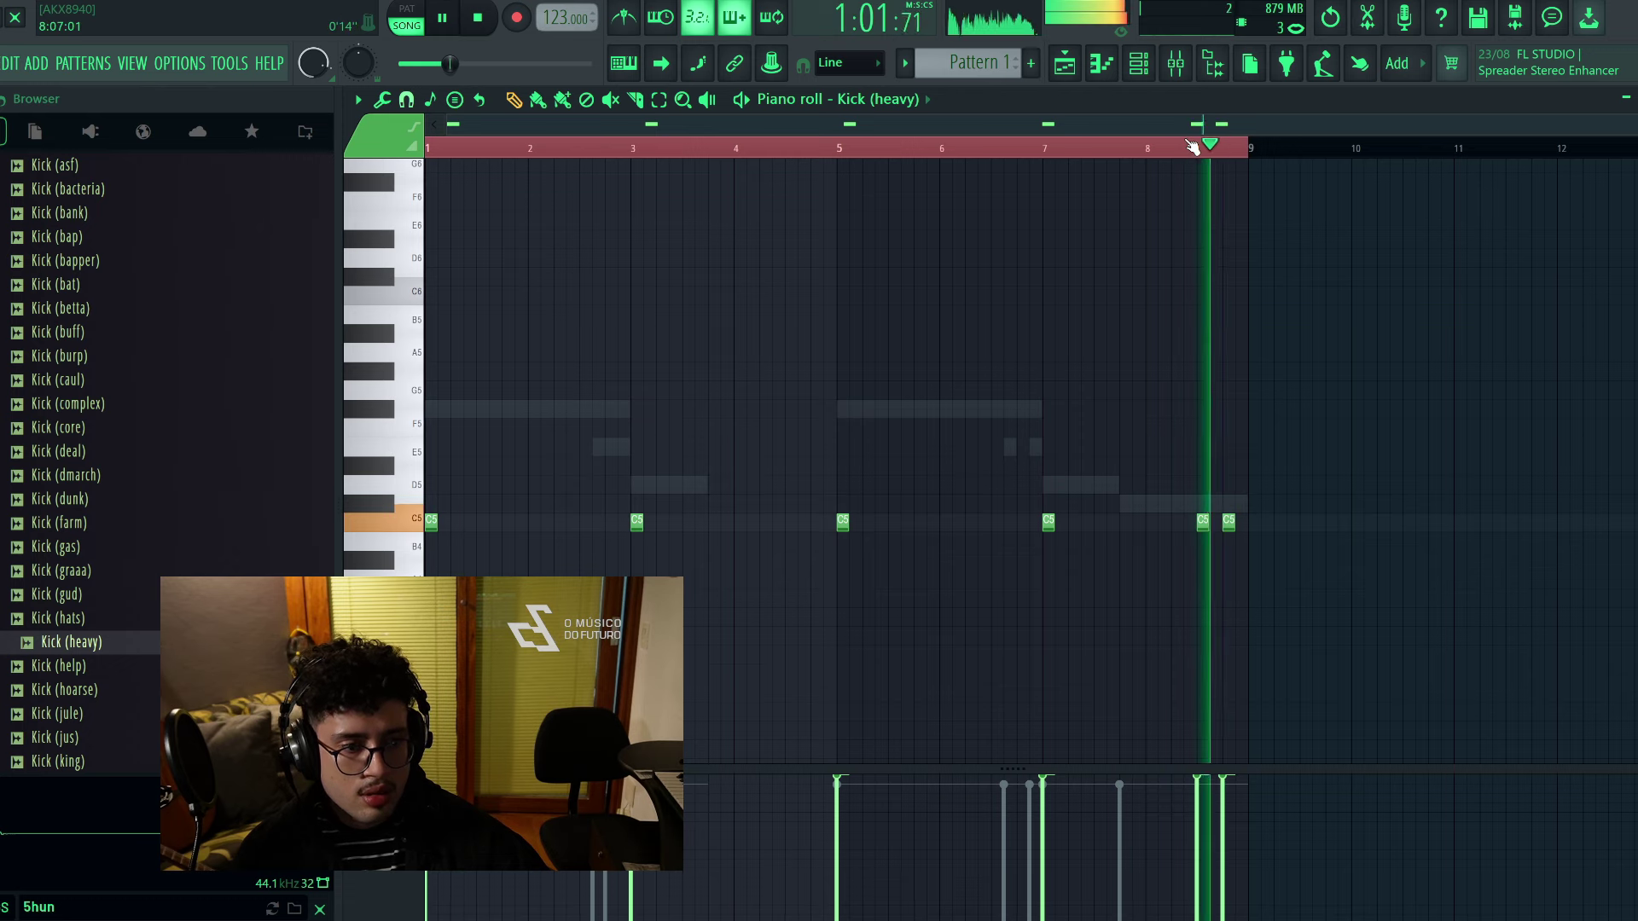
Duplicate the melody, drum loop and Pattern 1 clips in the playlist so the arrangement repeats from bar 41
click(1137, 64)
click(1058, 76)
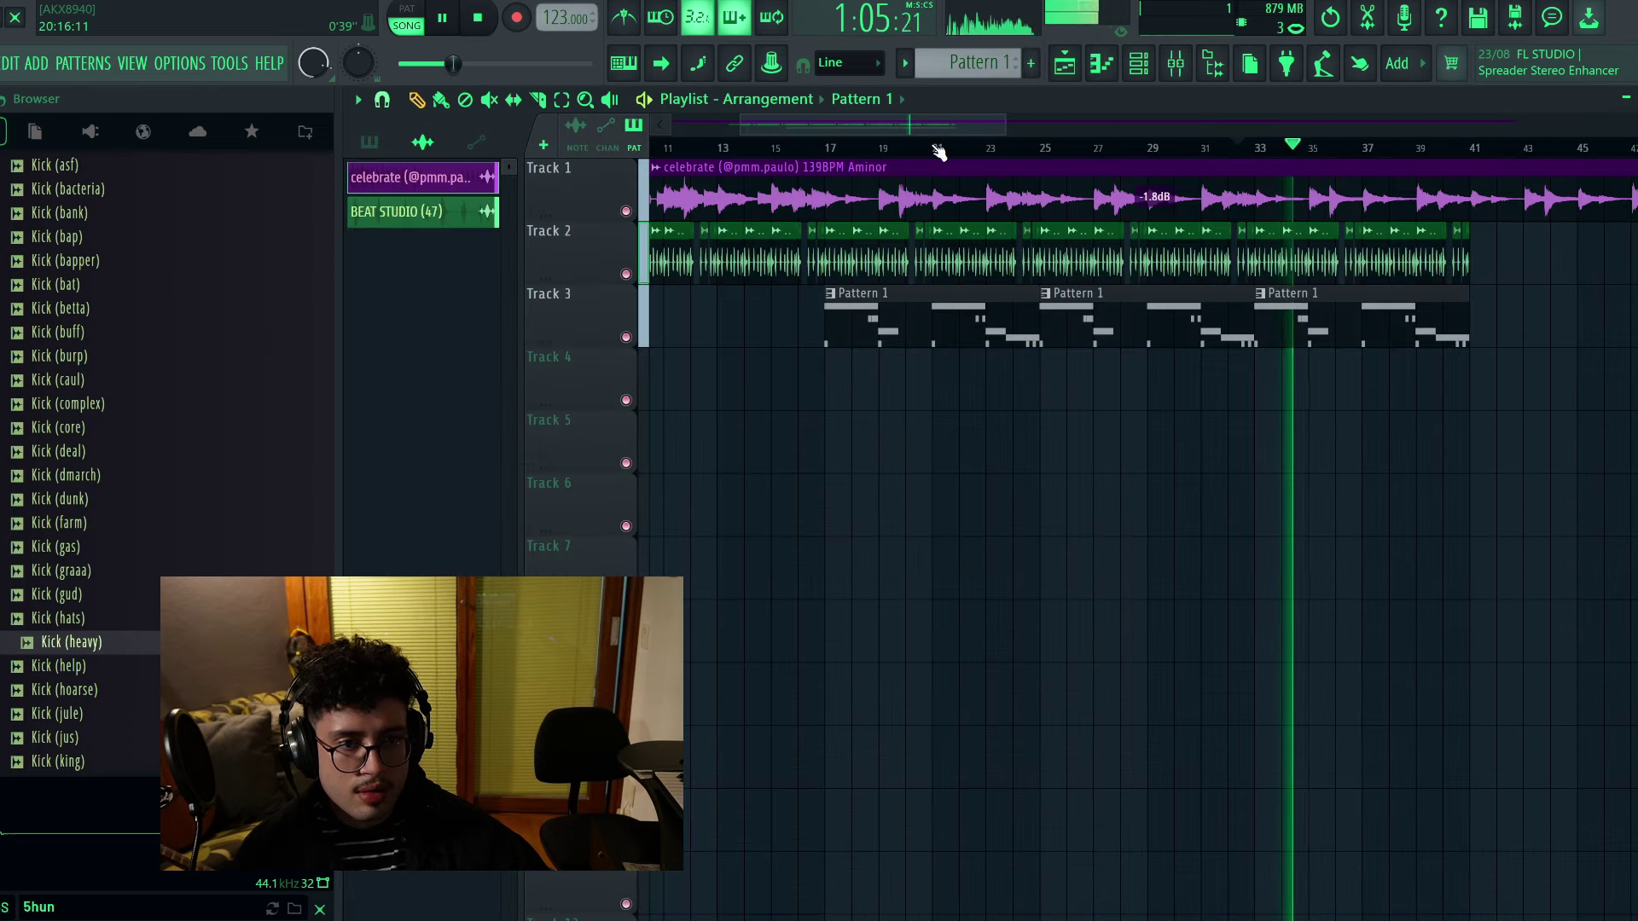
scroll(938, 152, down, 4)
scroll(934, 152, up, 2)
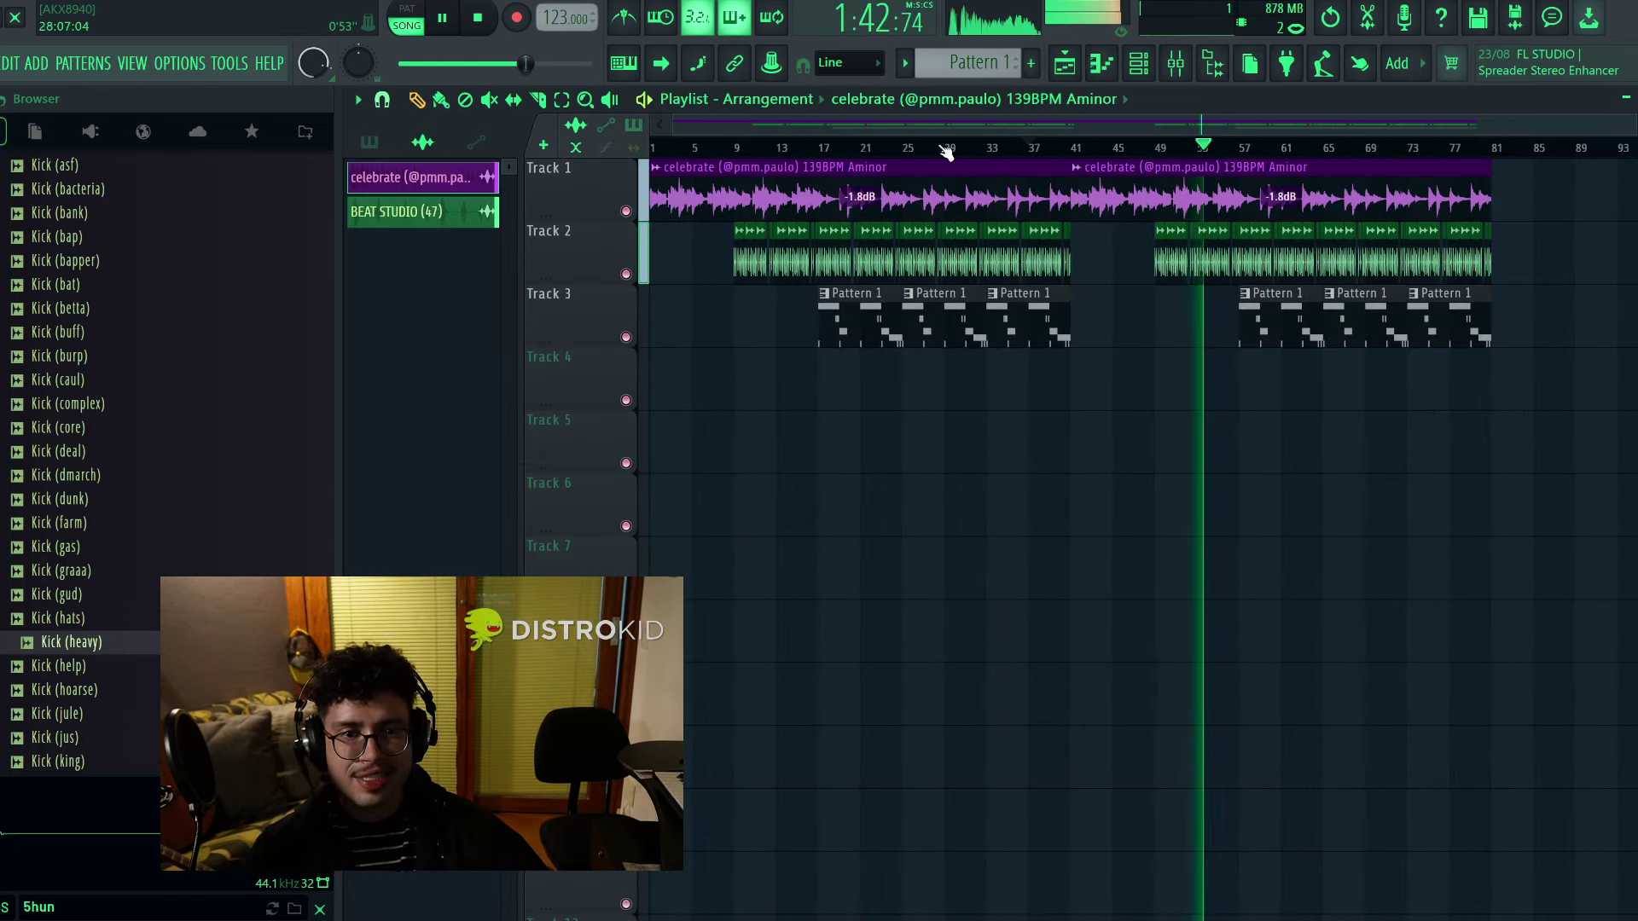
Make Pattern 2 a variation with a repeating Kick (heavy) rhythm and use it for the playlist clip at bar 25
click(955, 75)
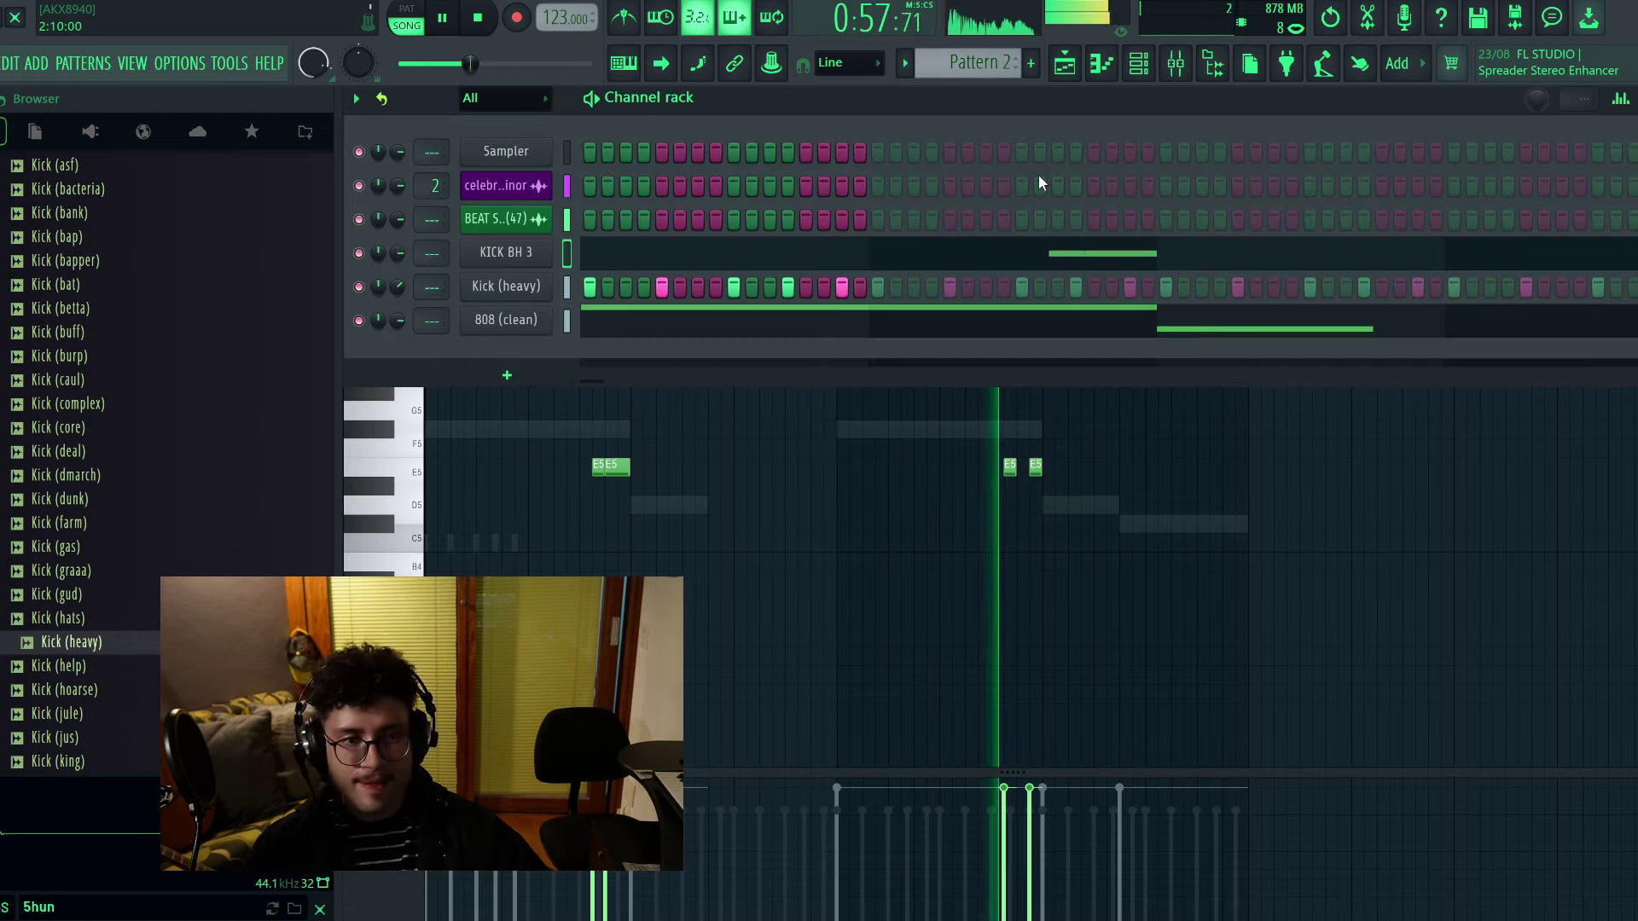
click(1070, 67)
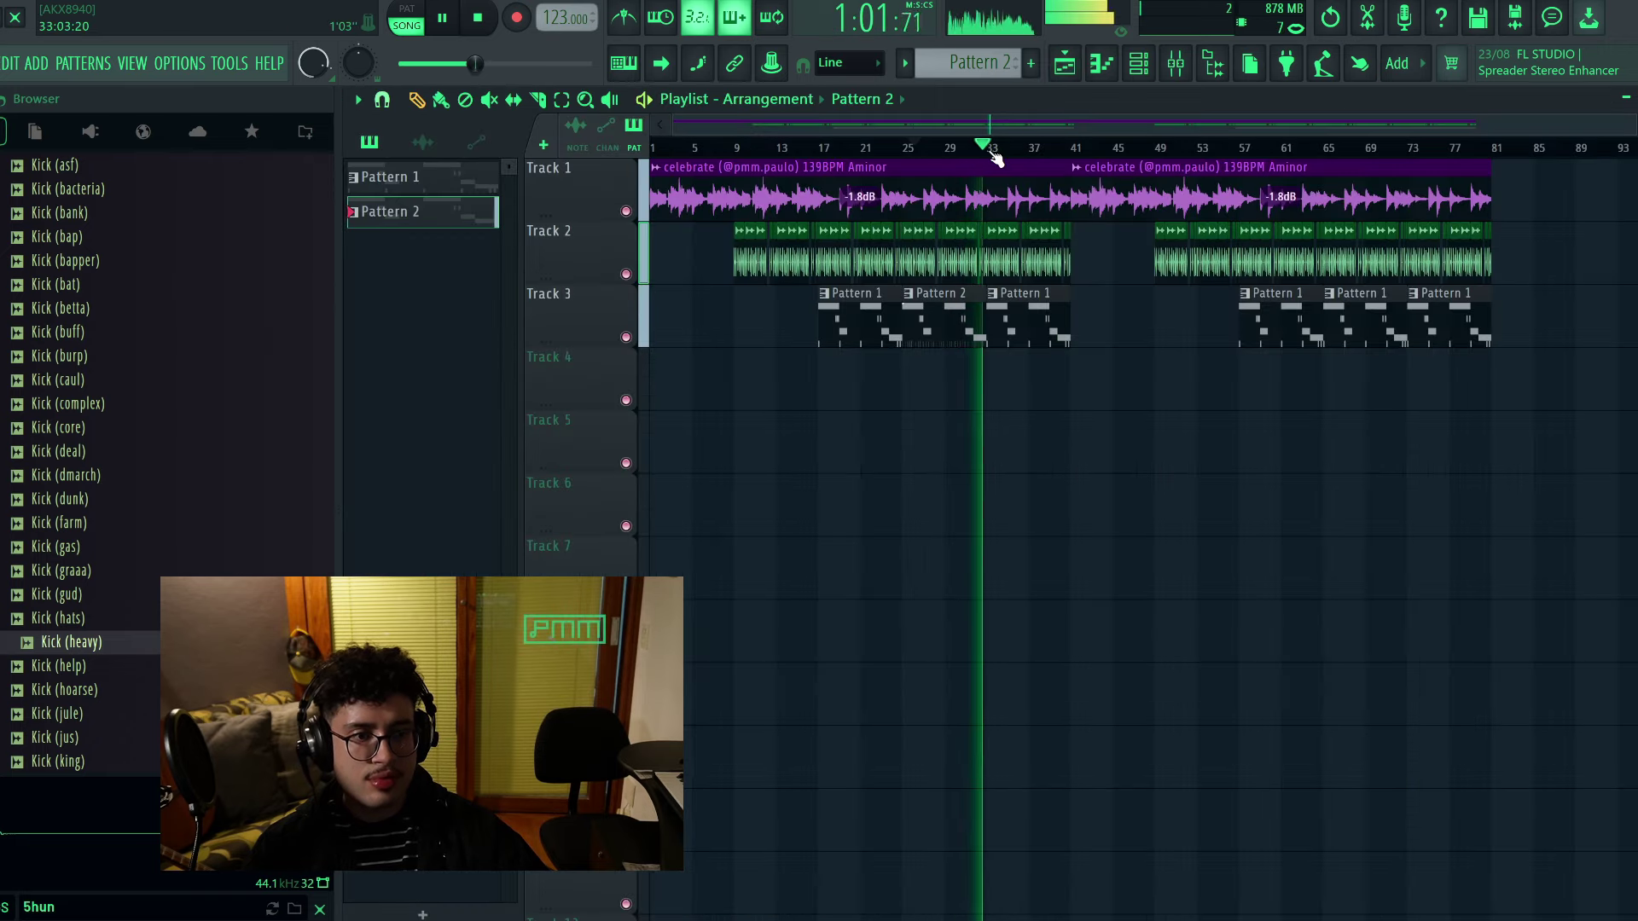
scroll(994, 158, up, 4)
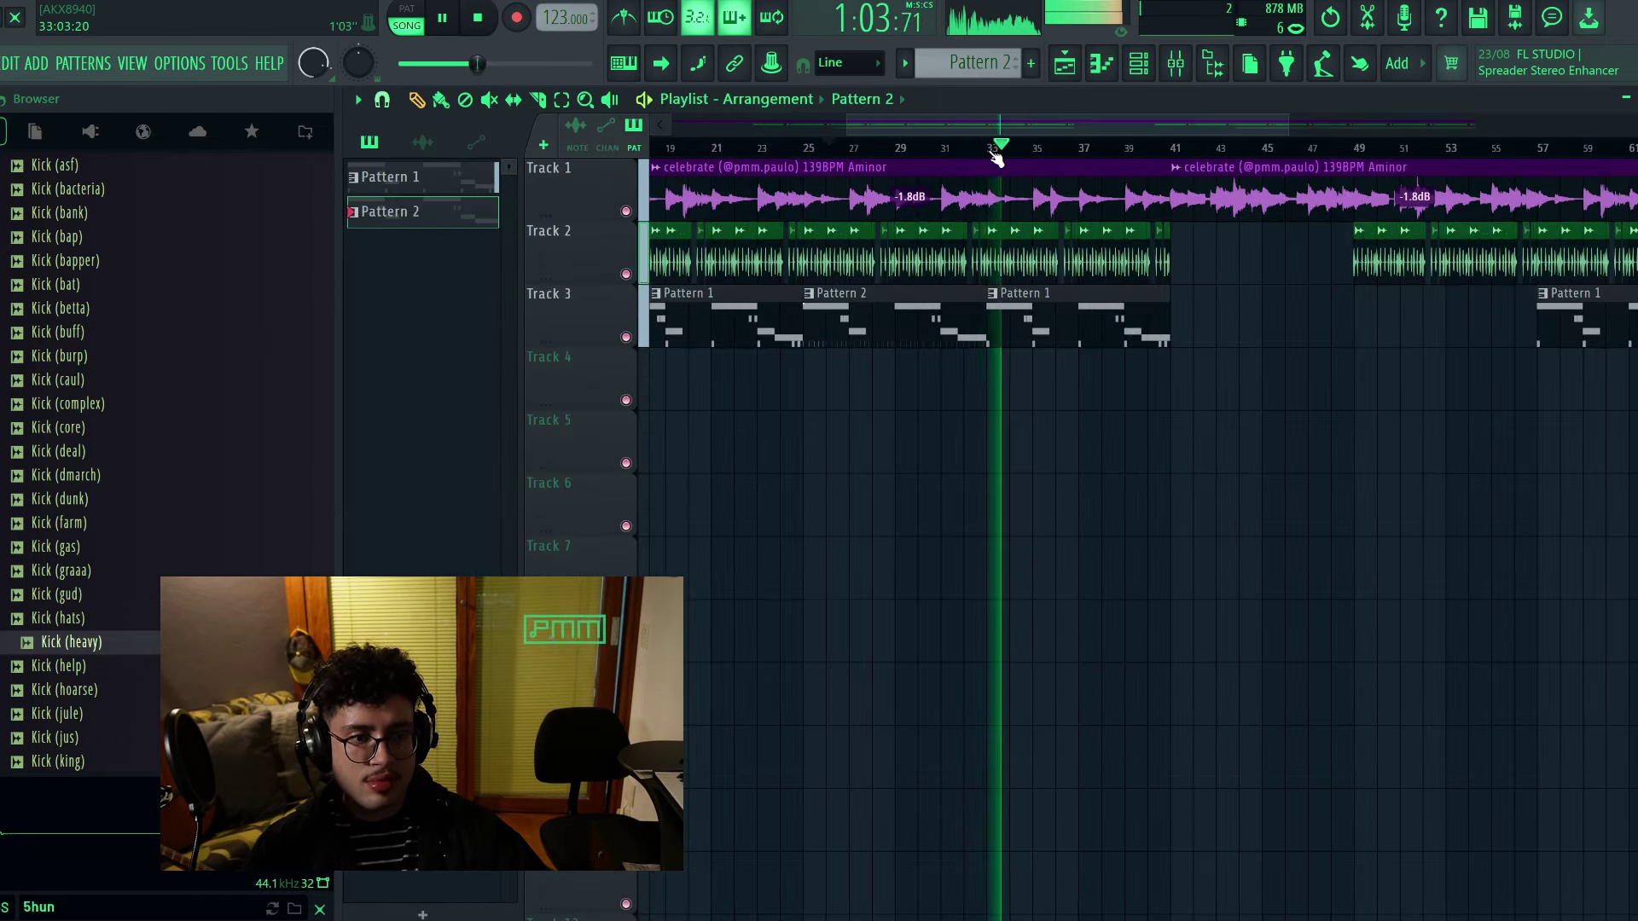
scroll(993, 169, down, 4)
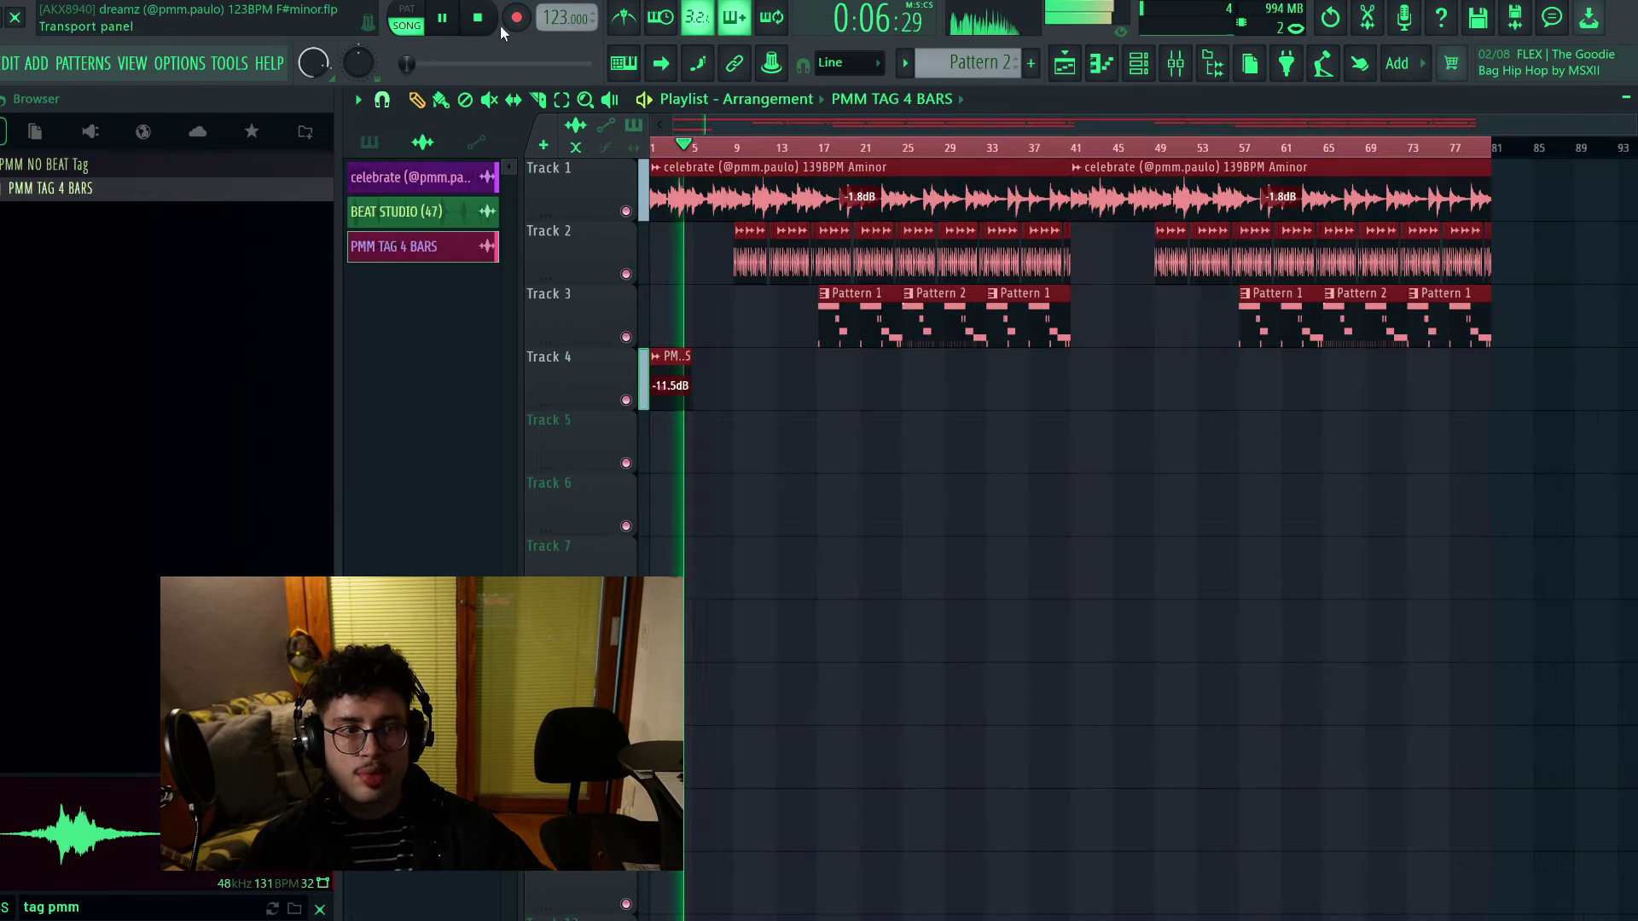
Review the finished arrangement, the master track's effect chain and the audio channels
scroll(1526, 159, up, 3)
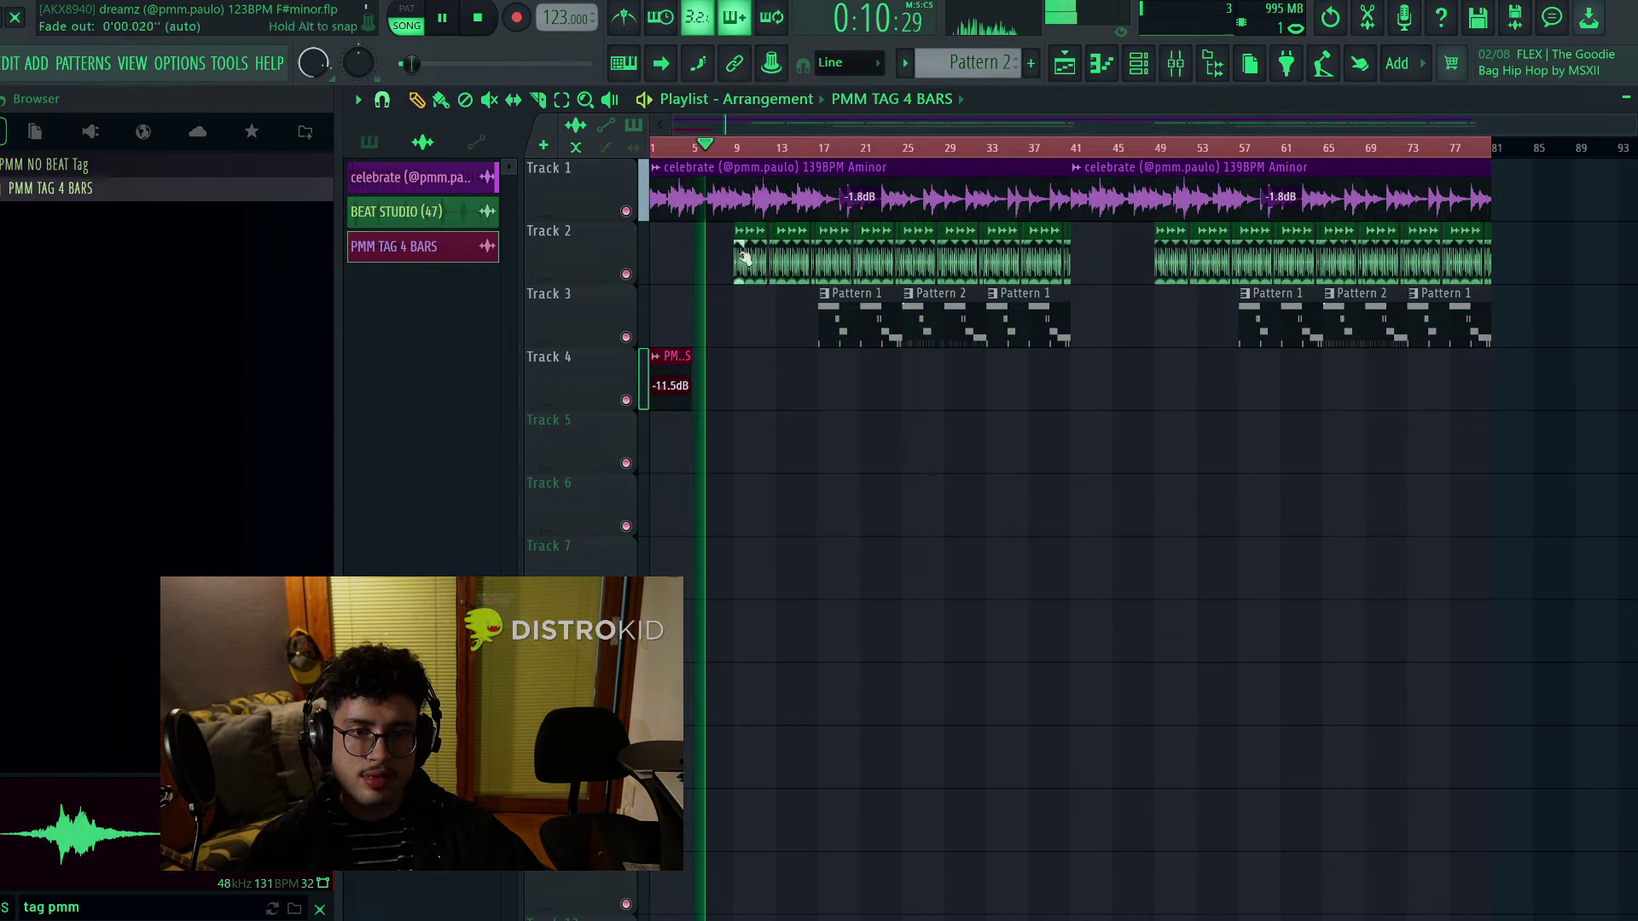
click(1176, 66)
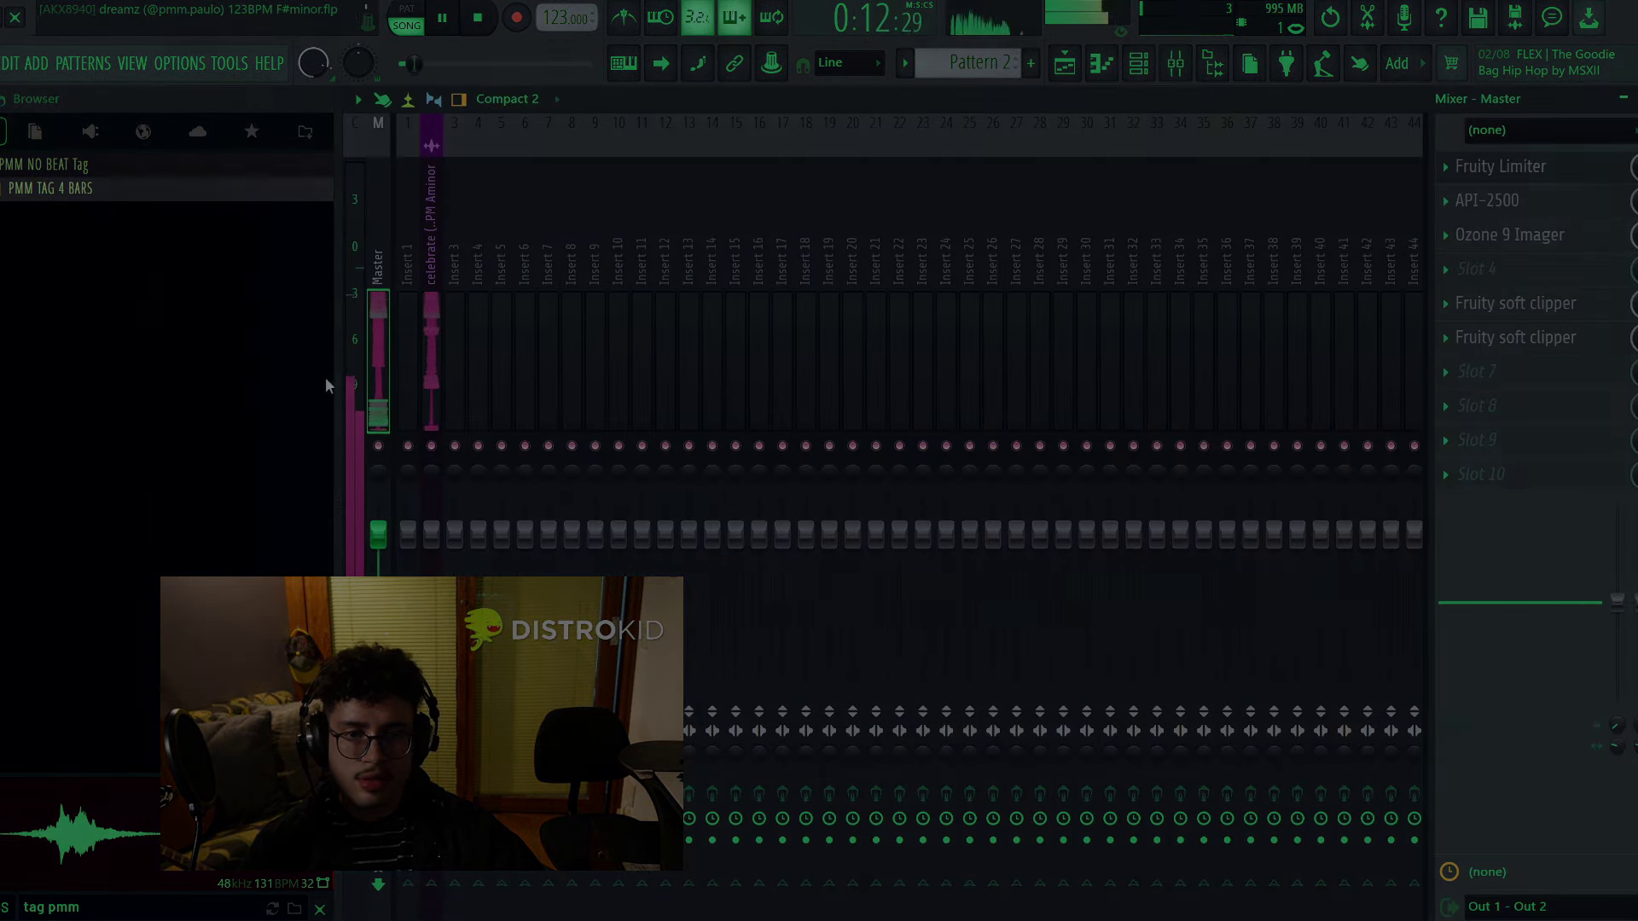
click(1147, 67)
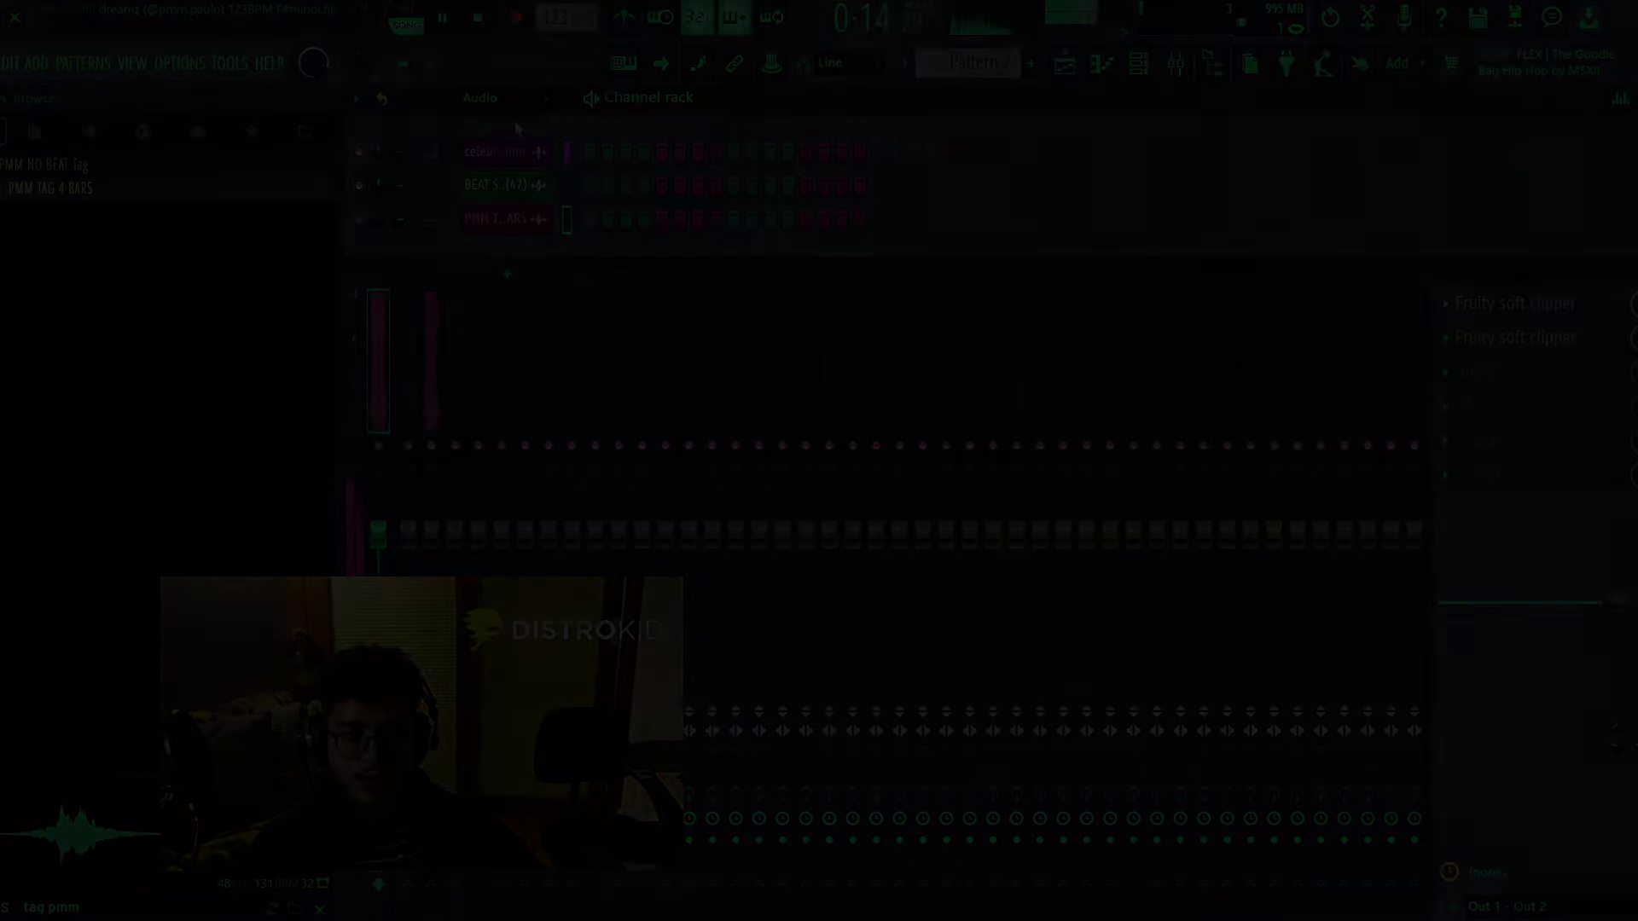